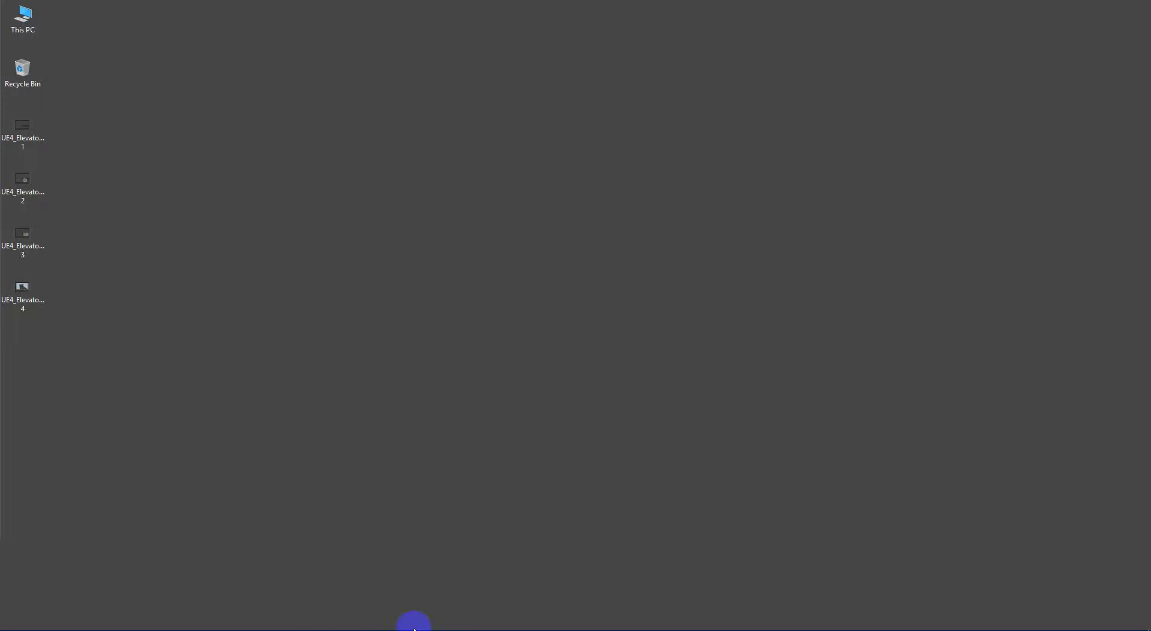
# Switch to File Explorer and open the Unreal Projects folder inside Documents
pyautogui.click(265, 627)
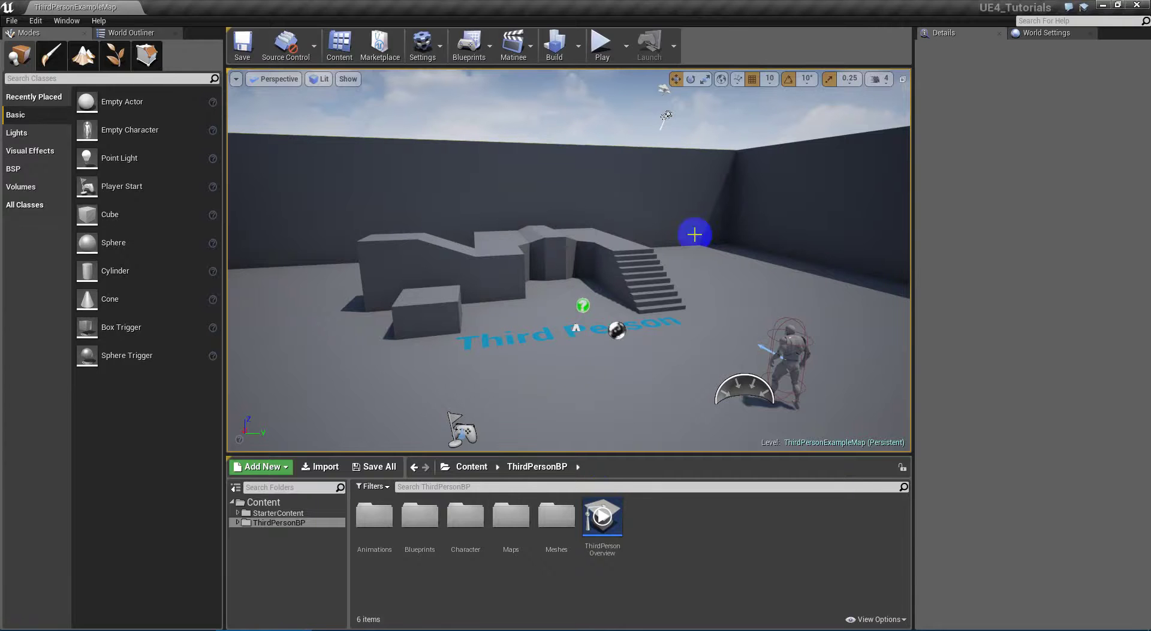
pyautogui.click(1103, 6)
pyautogui.click(17, 627)
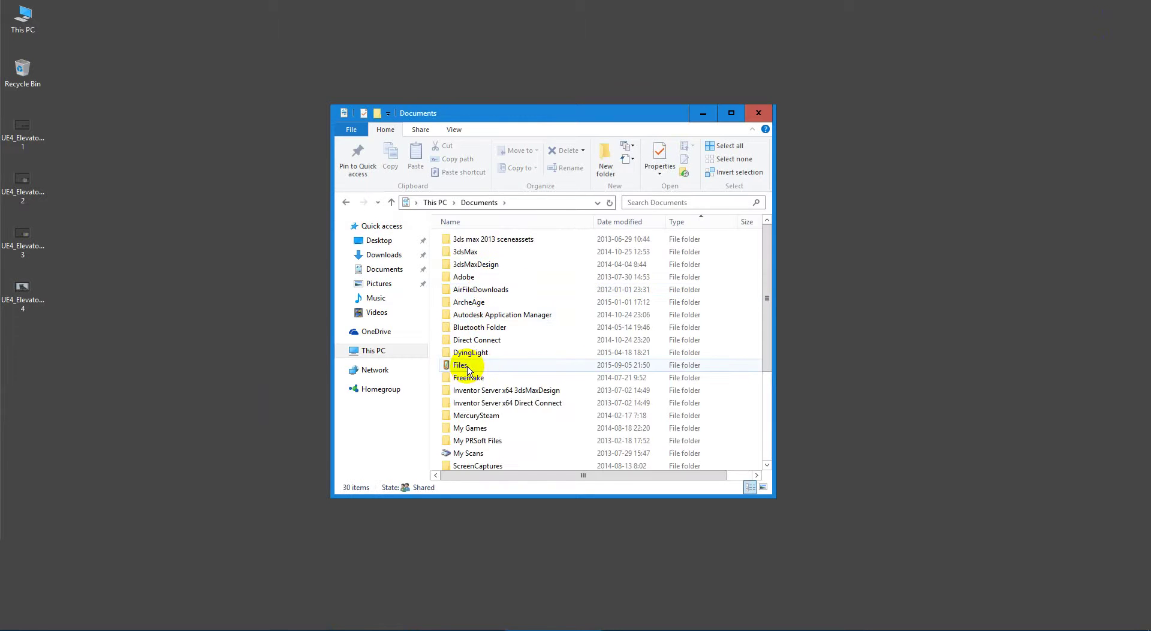
pyautogui.scroll(-4, 444, 443)
pyautogui.doubleClick(465, 414)
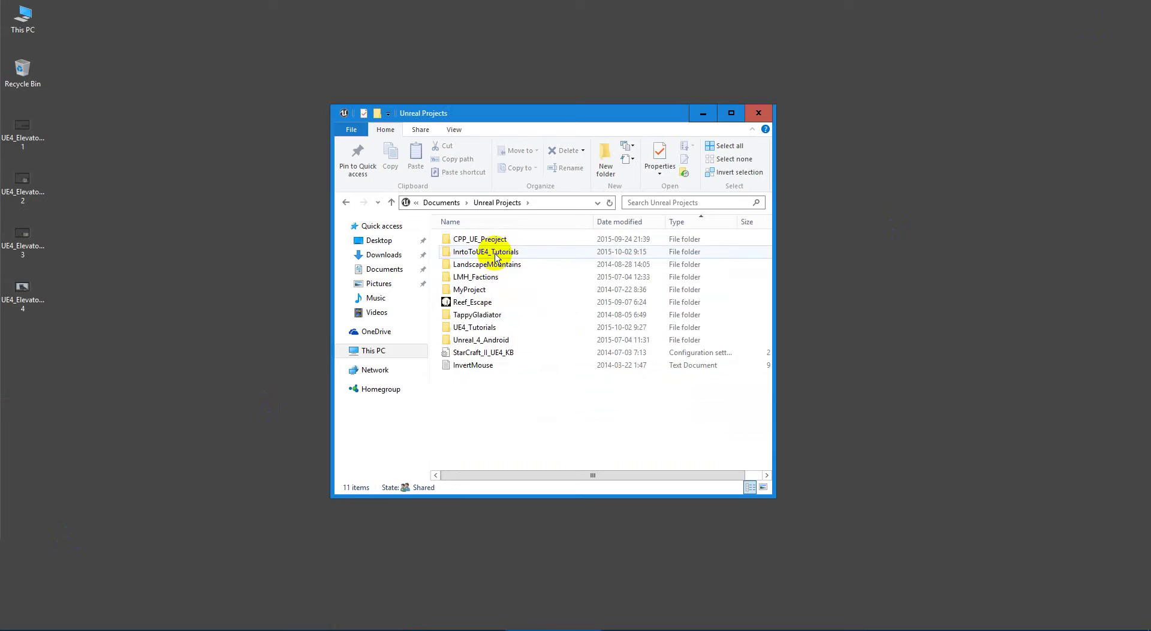
# Open the Content folder of the InrtoToUE4_Tutorials project and locate the Omni_Elevator folder
pyautogui.doubleClick(496, 253)
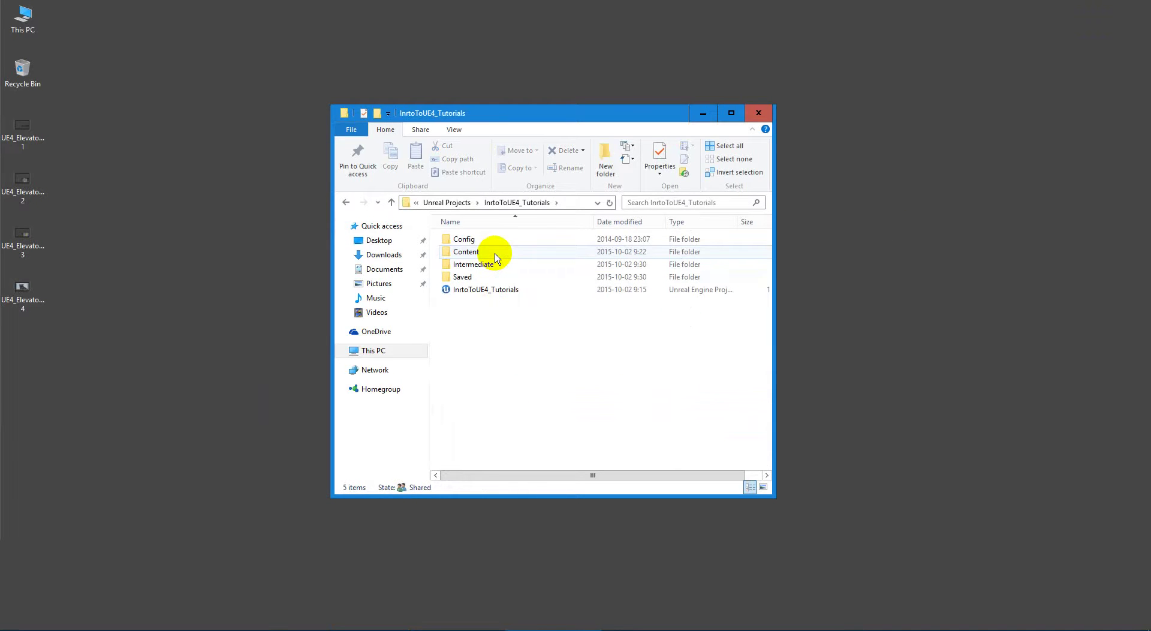
pyautogui.doubleClick(495, 254)
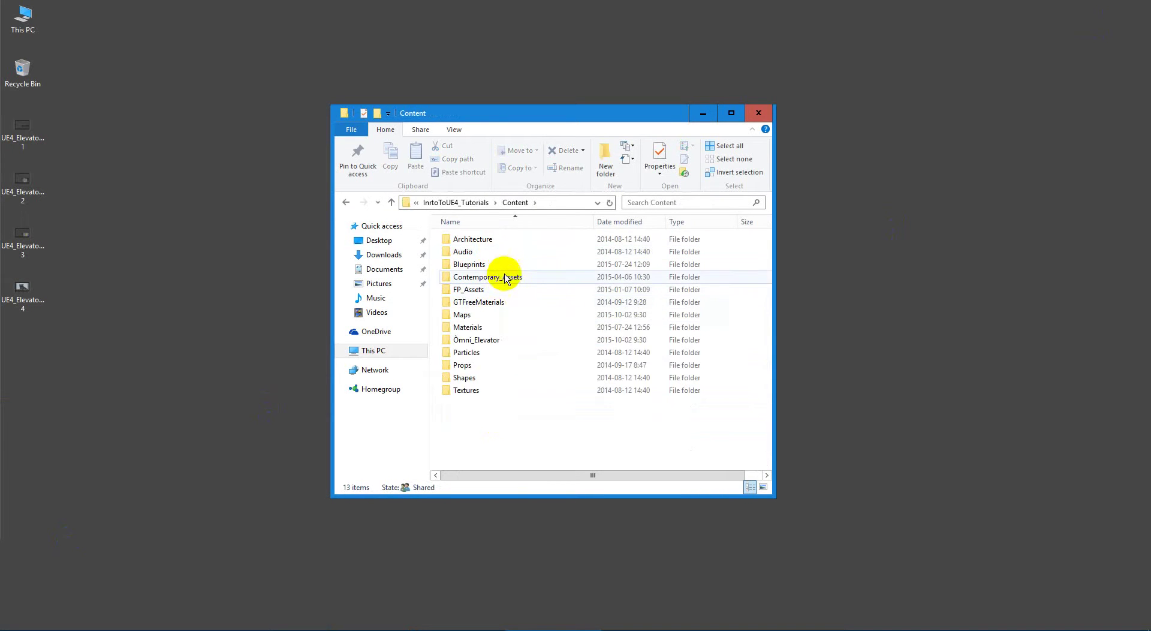
pyautogui.click(491, 341)
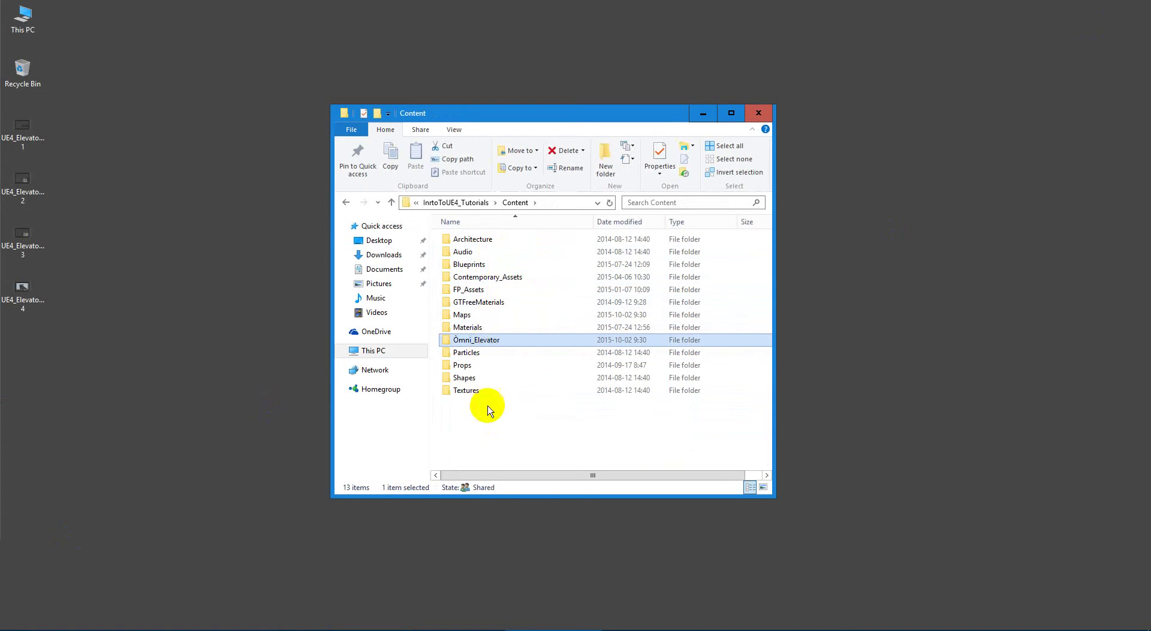
pyautogui.click(474, 365)
pyautogui.click(479, 343)
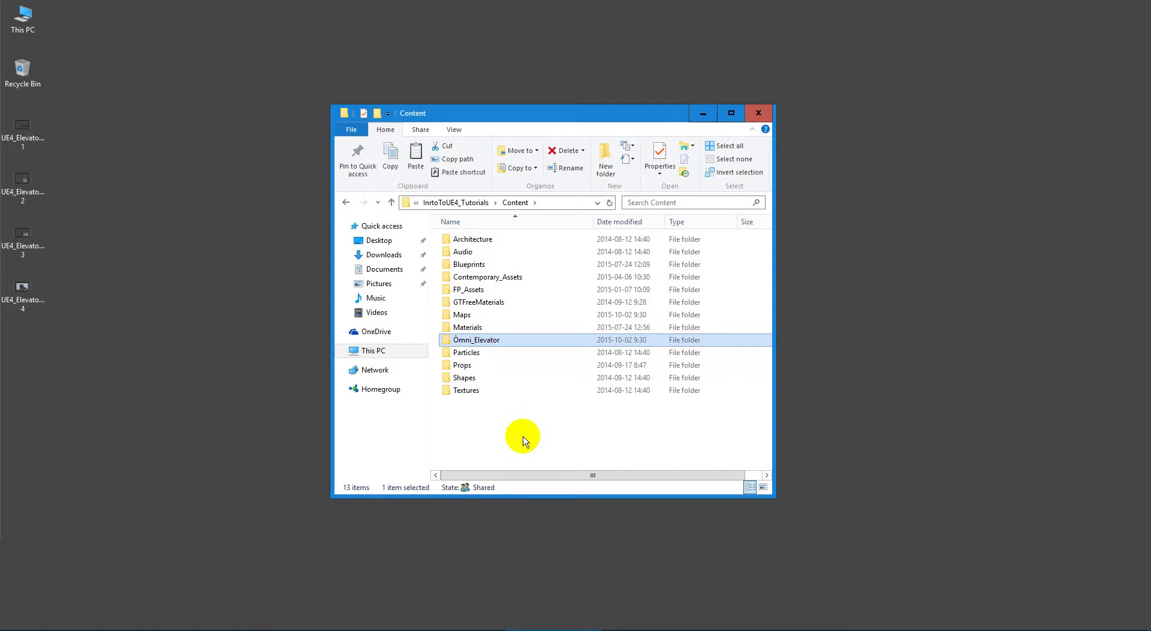
# Inspect the Content folder of the UE4_Tutorials project and return to the Unreal Projects folder
pyautogui.click(346, 202)
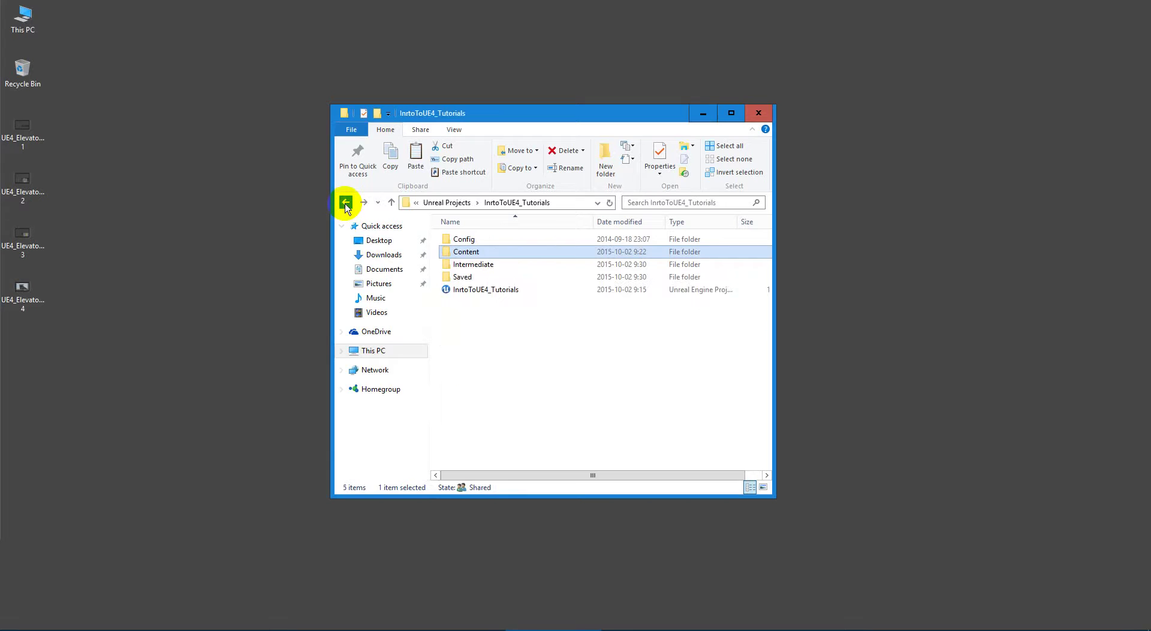
pyautogui.click(347, 204)
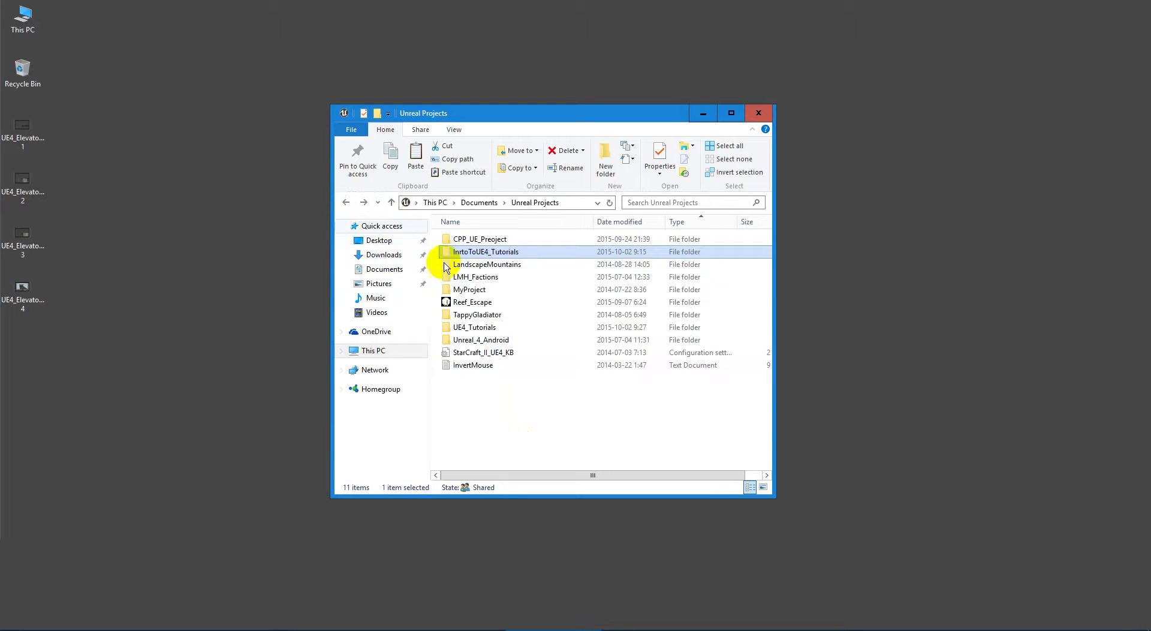
pyautogui.doubleClick(496, 327)
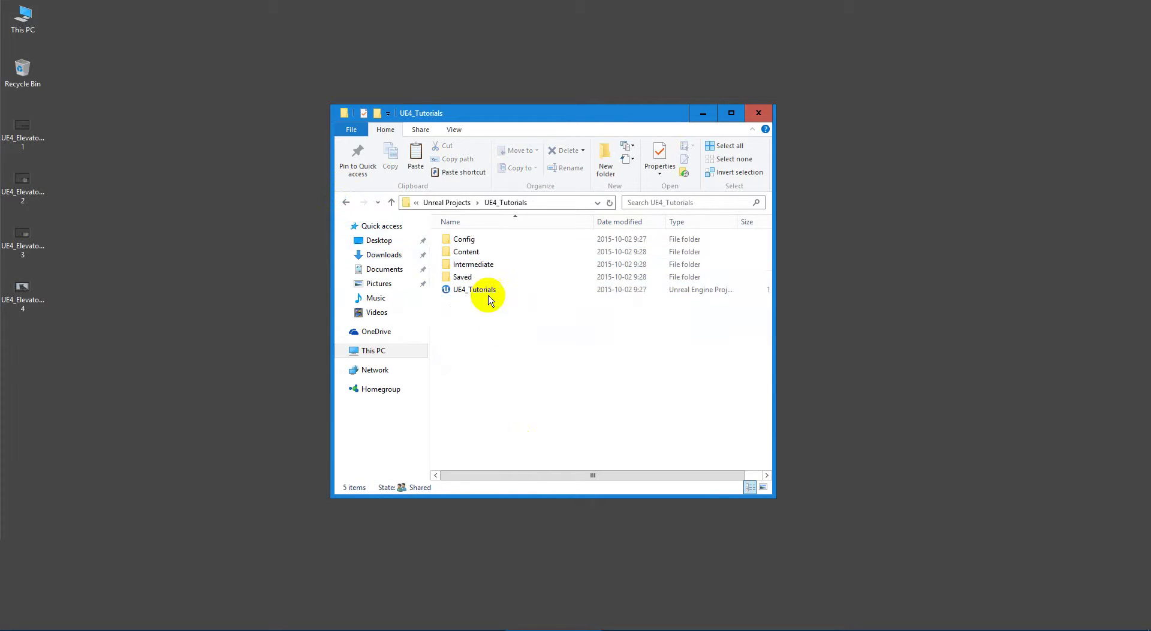
pyautogui.doubleClick(478, 252)
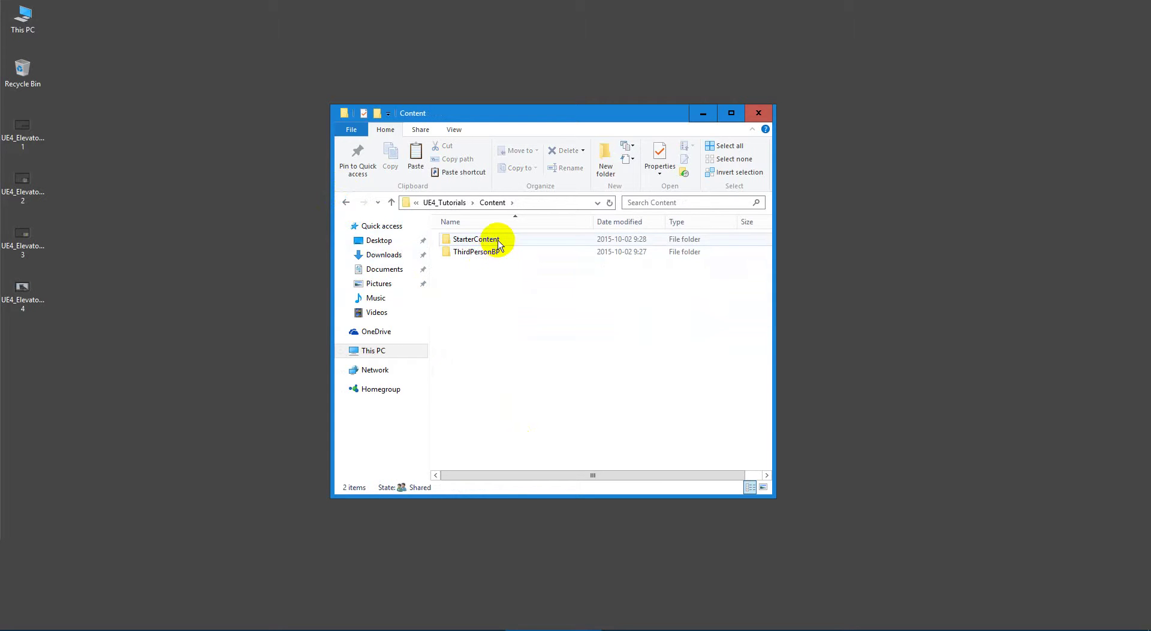
pyautogui.click(345, 202)
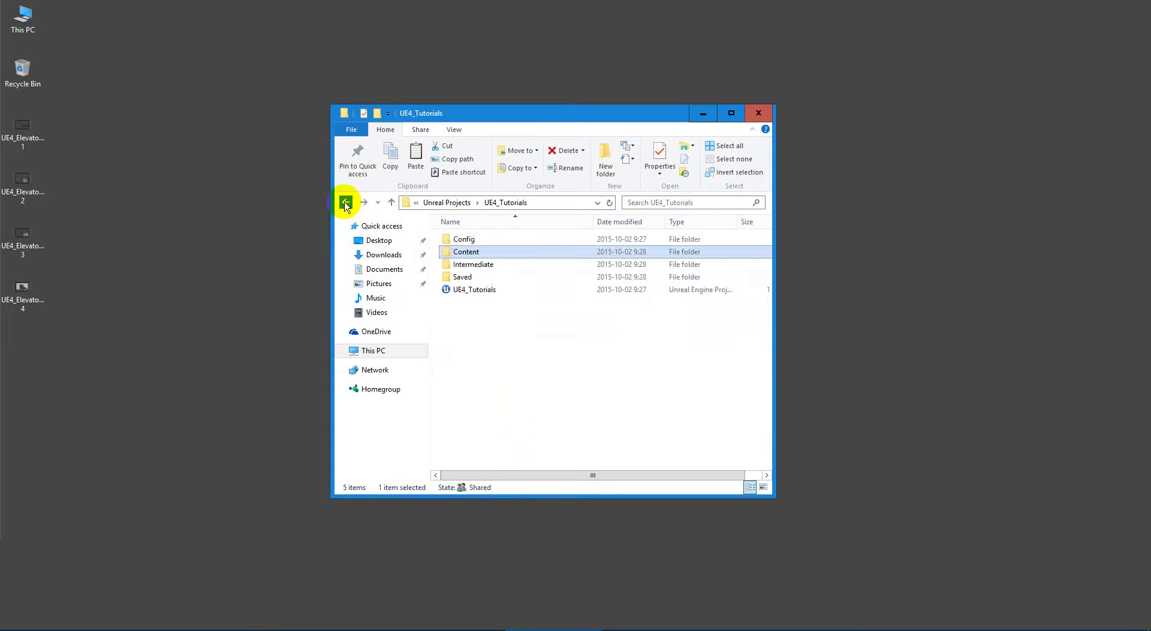
pyautogui.click(346, 203)
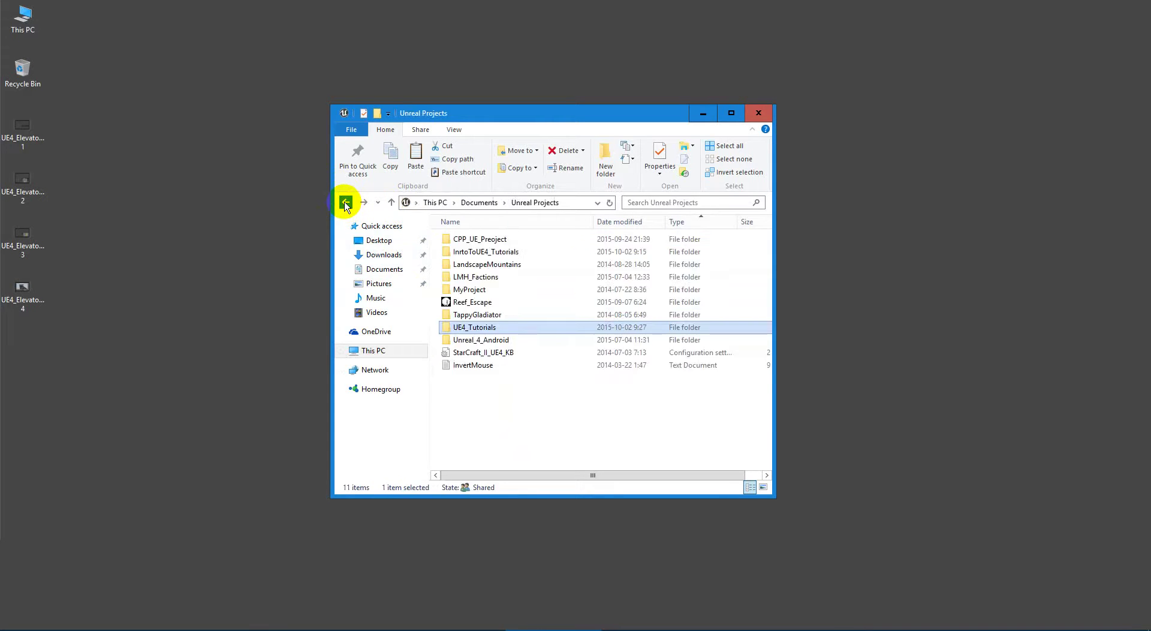
# Copy the Omni_Elevator folder from the InrtoToUE4_Tutorials Content folder into the Content folder of the UE4_Tutorials project
pyautogui.doubleClick(486, 251)
pyautogui.doubleClick(483, 252)
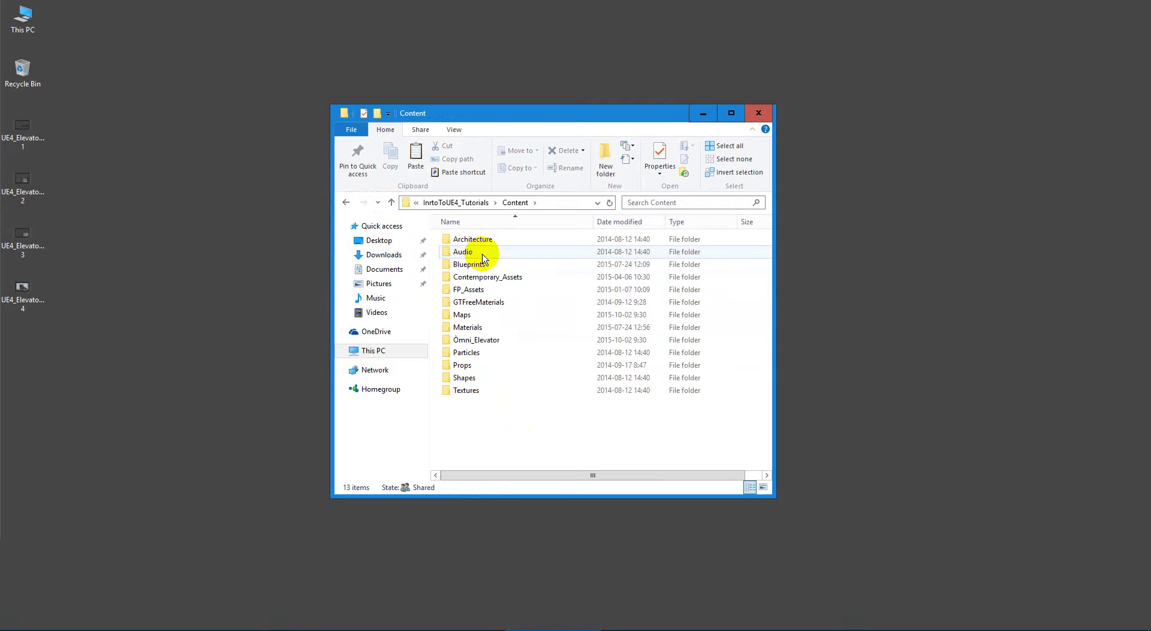
pyautogui.click(451, 202)
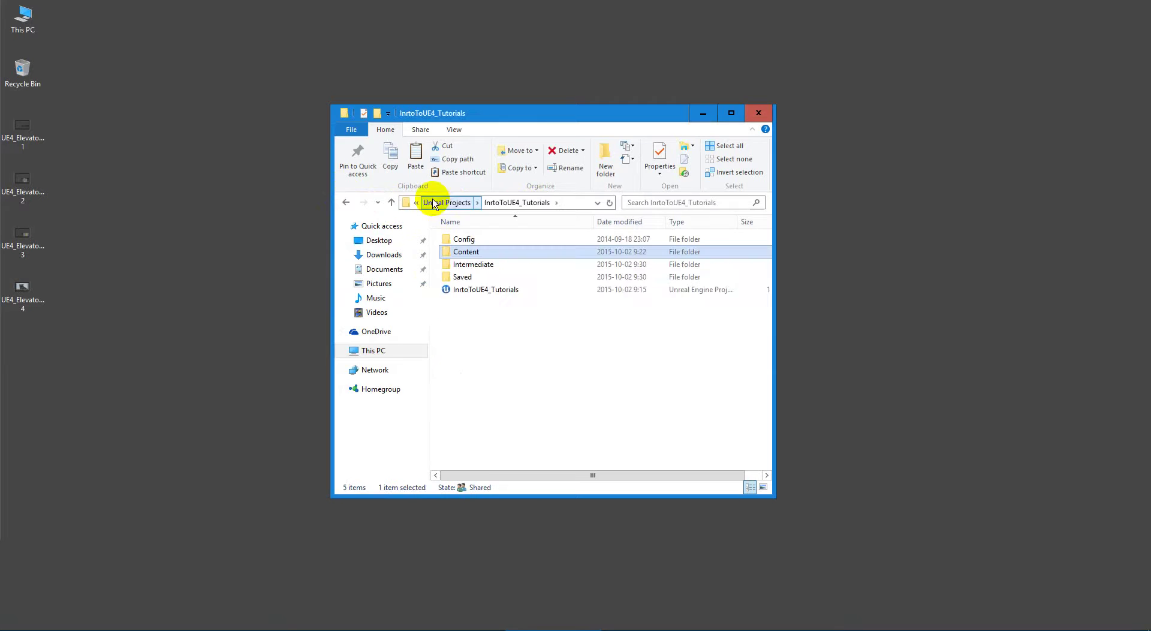
pyautogui.click(428, 202)
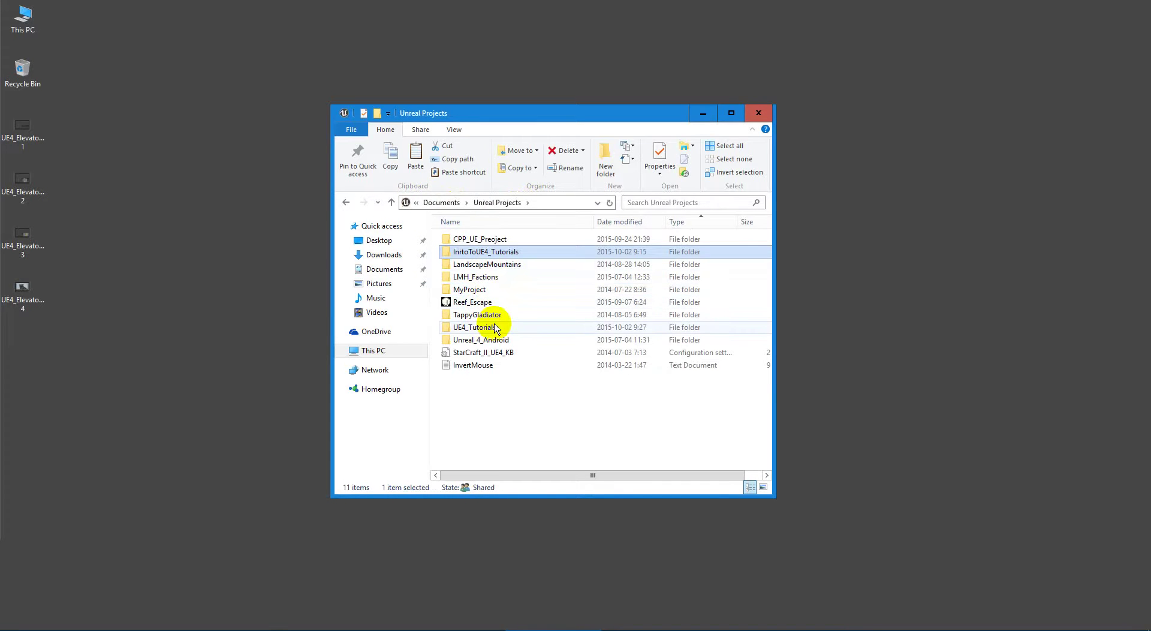
pyautogui.doubleClick(495, 328)
pyautogui.doubleClick(477, 252)
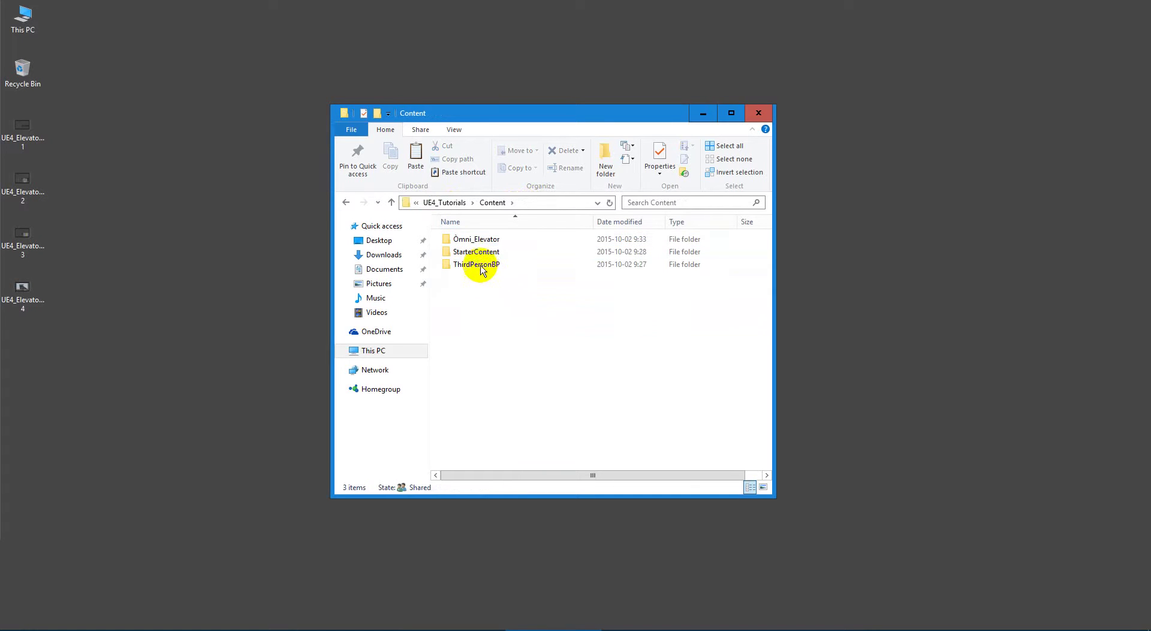
# Check the files in the copied Omni_Elevator folder, and open that folder in Unreal Editor's content browser
pyautogui.doubleClick(474, 243)
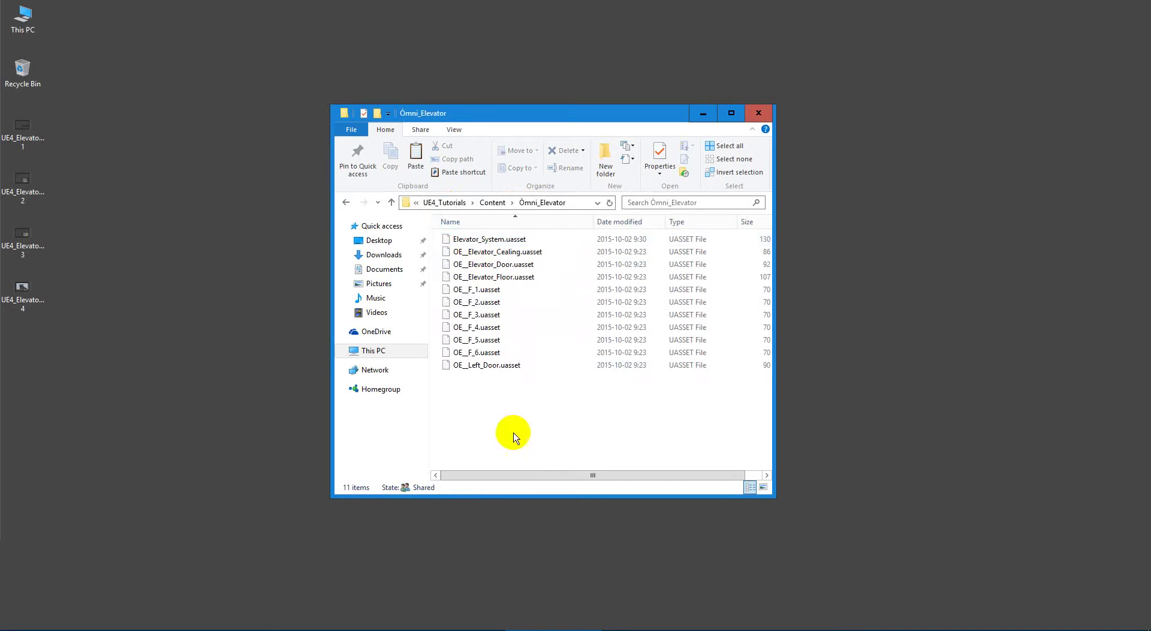
pyautogui.click(346, 204)
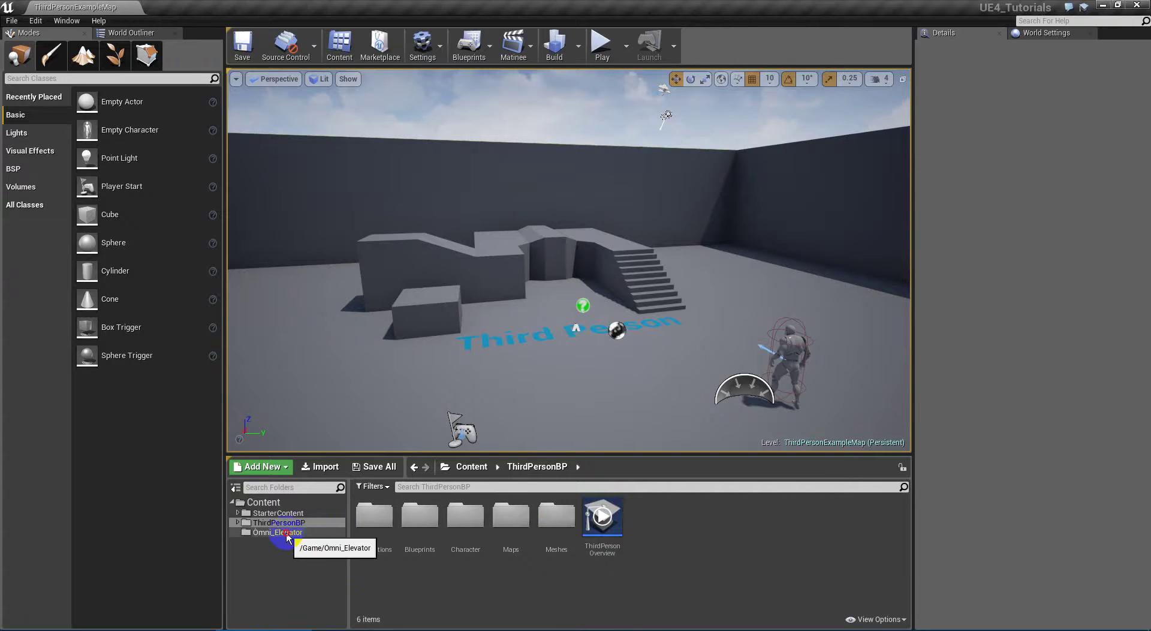
pyautogui.click(283, 533)
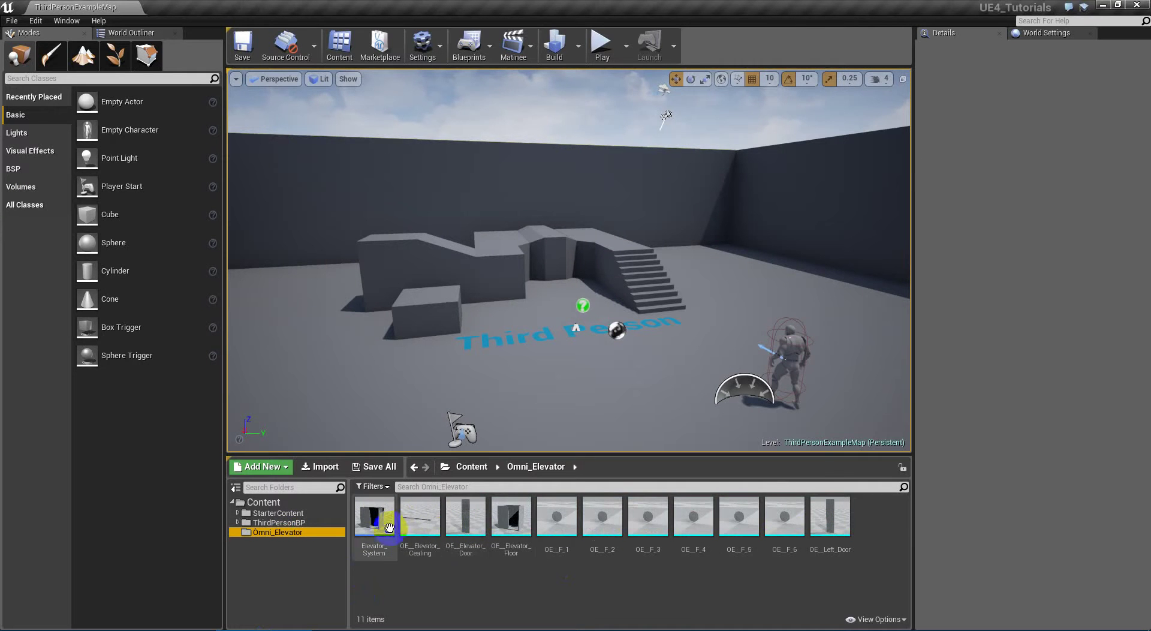
# Open the blueprint of the ThirdPersonCharacter placed in the level and maximize its editor window
pyautogui.moveTo(624, 352); pyautogui.dragTo(1101, 418, button='right')
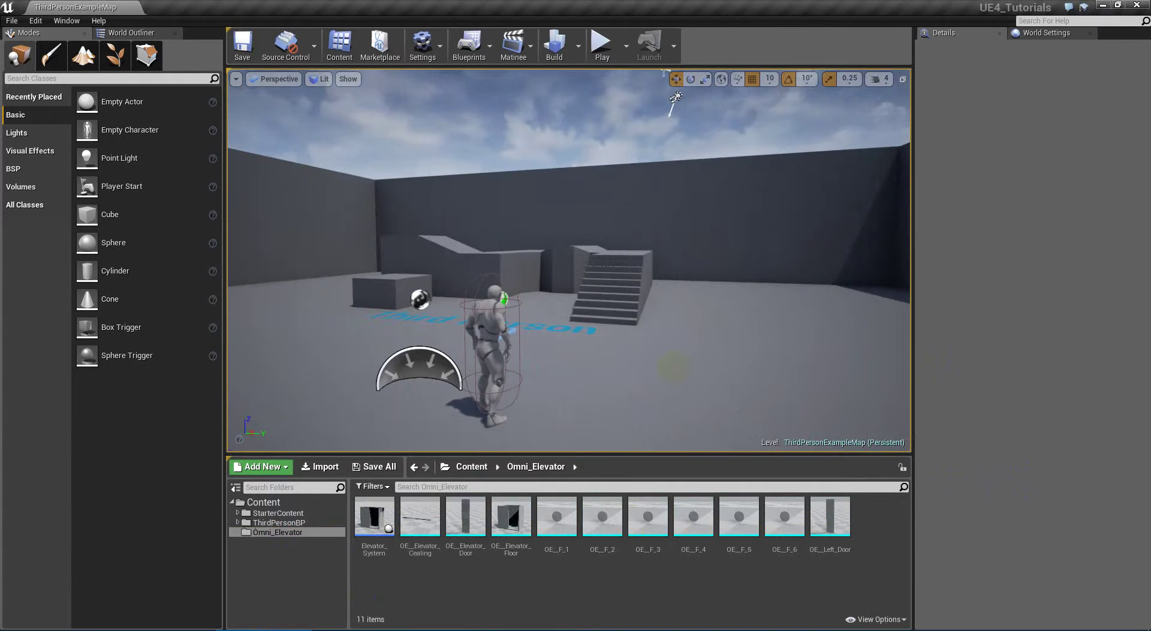
pyautogui.moveTo(626, 381); pyautogui.dragTo(590, 362, button='right')
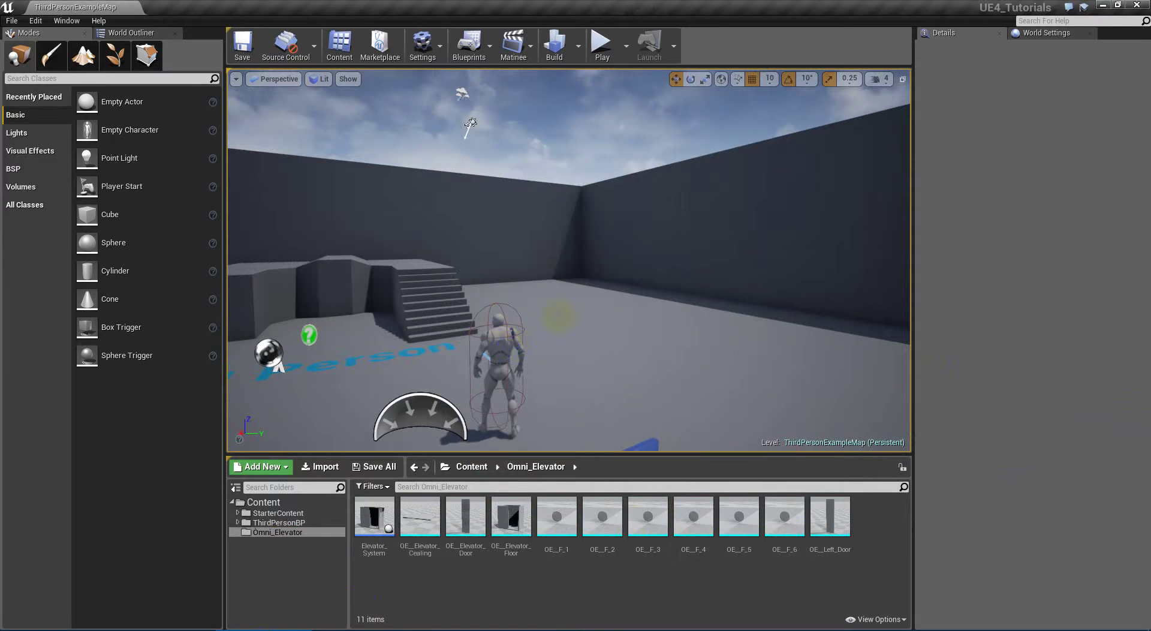
pyautogui.click(508, 342)
pyautogui.hotkey('ctrl', 'e')
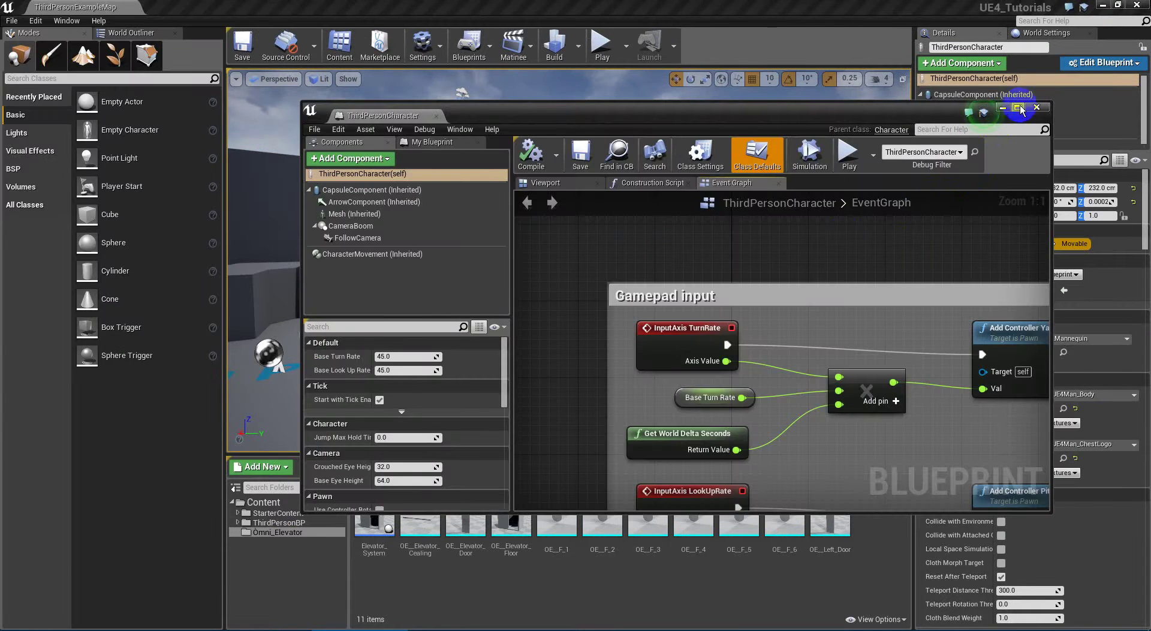
pyautogui.click(1020, 109)
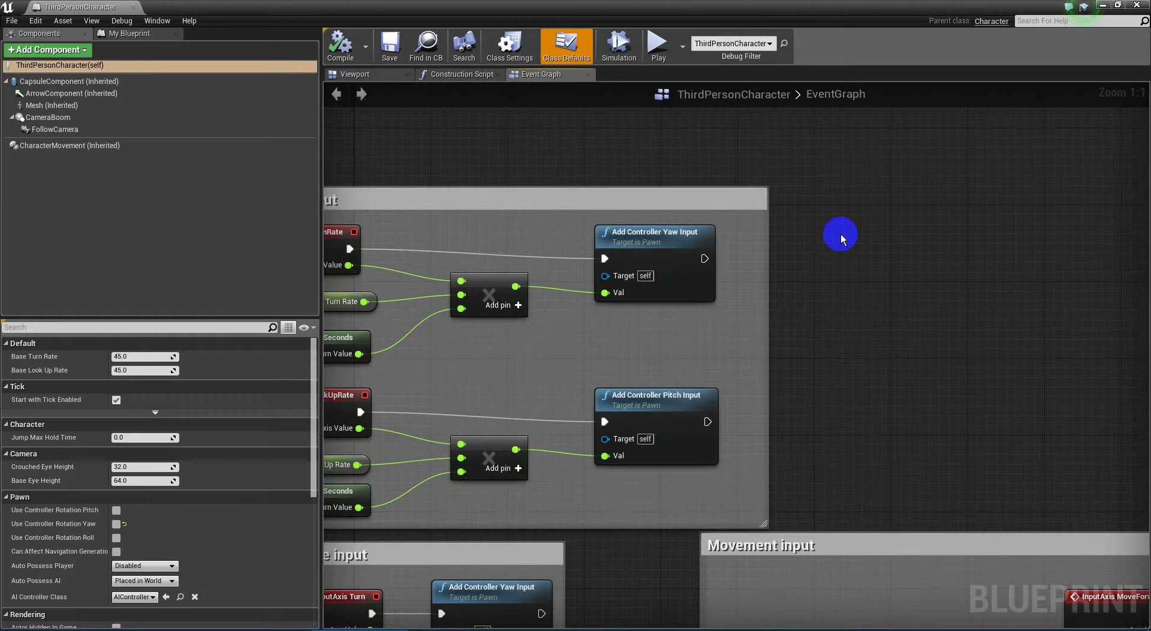
# Add an Event BeginPlay node in empty graph space and connect it to an Execute Console Command node
pyautogui.click(842, 238)
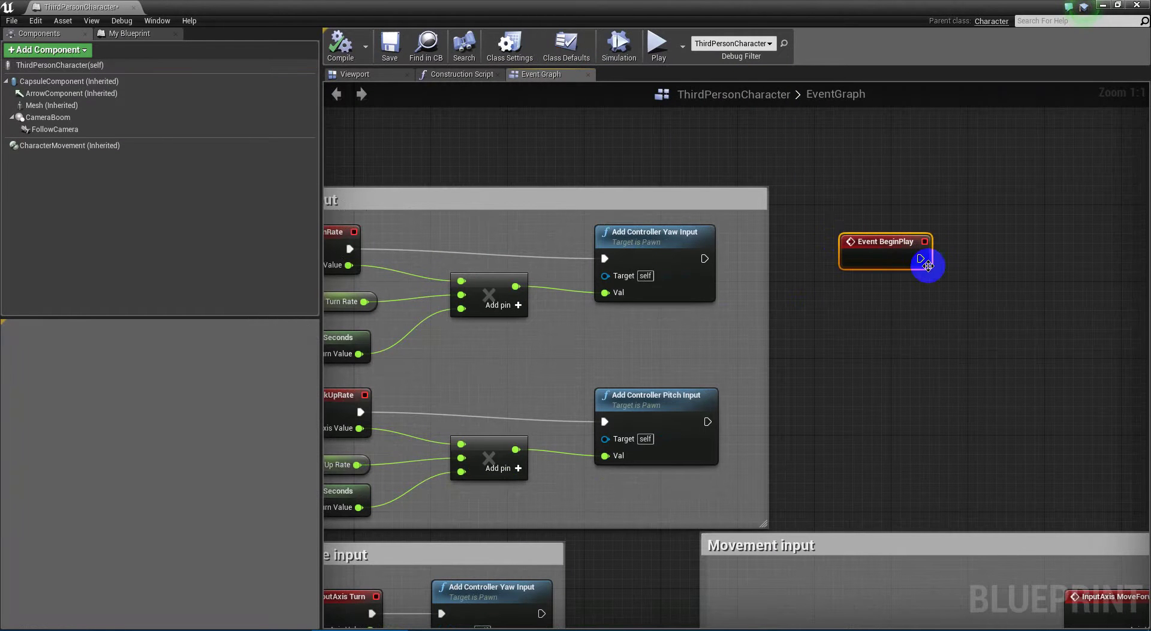
pyautogui.moveTo(926, 258); pyautogui.dragTo(971, 242)
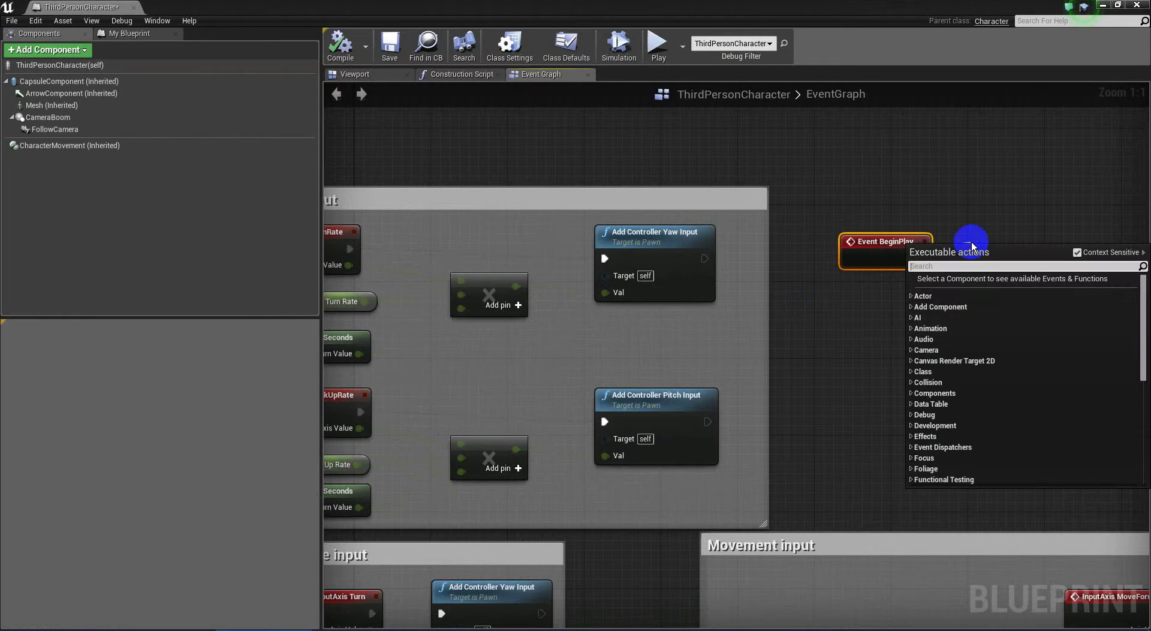
pyautogui.write('console')
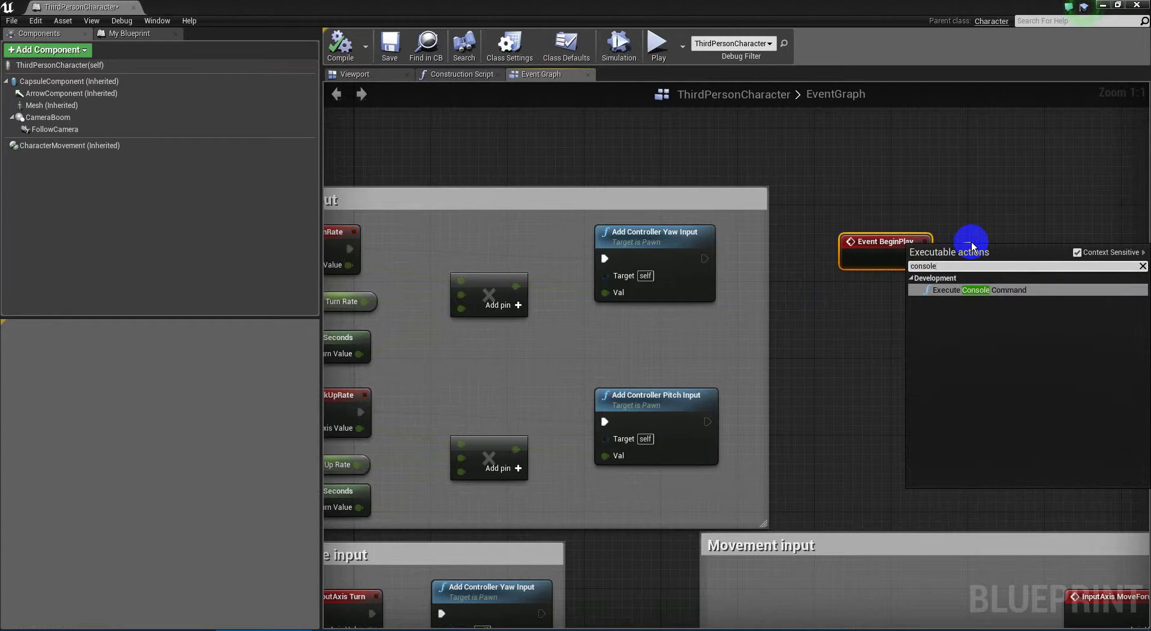
pyautogui.press('Return')
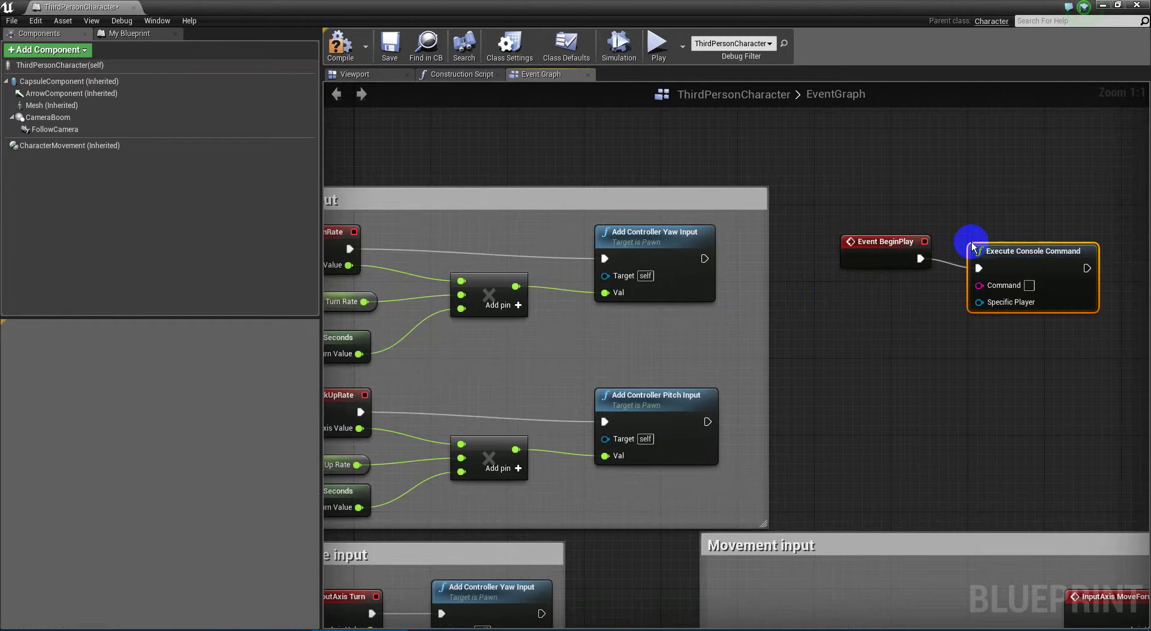
# Set the console command to invertcamera, then compile and close the character blueprint
pyautogui.click(1027, 286)
pyautogui.write('invertcamera')
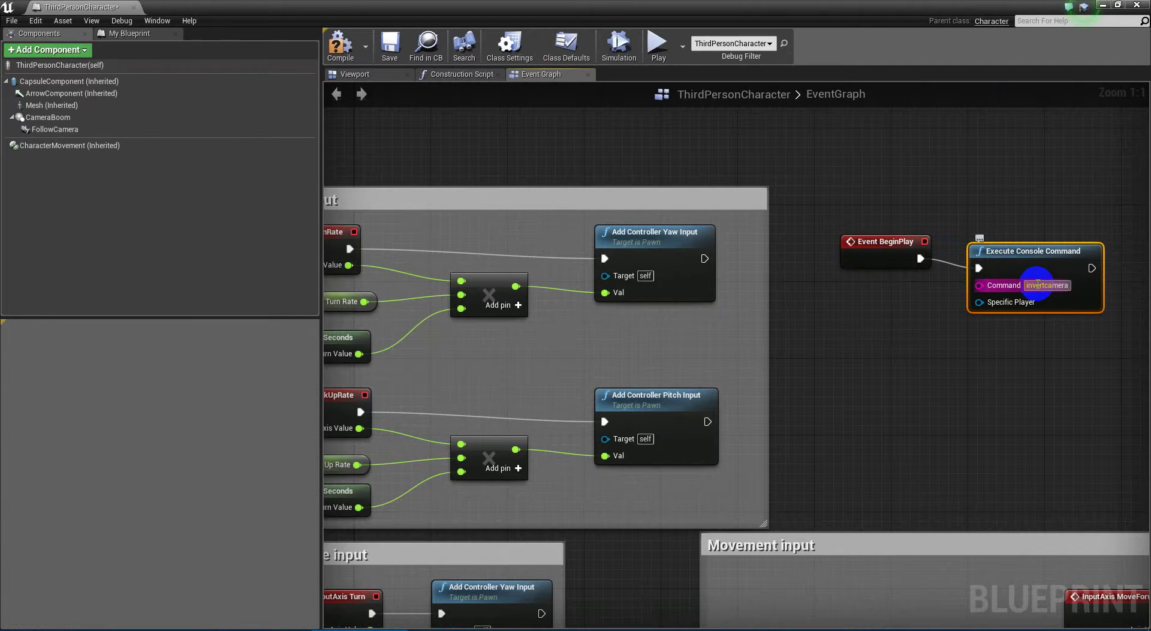
pyautogui.moveTo(1027, 221); pyautogui.dragTo(827, 246, button='right')
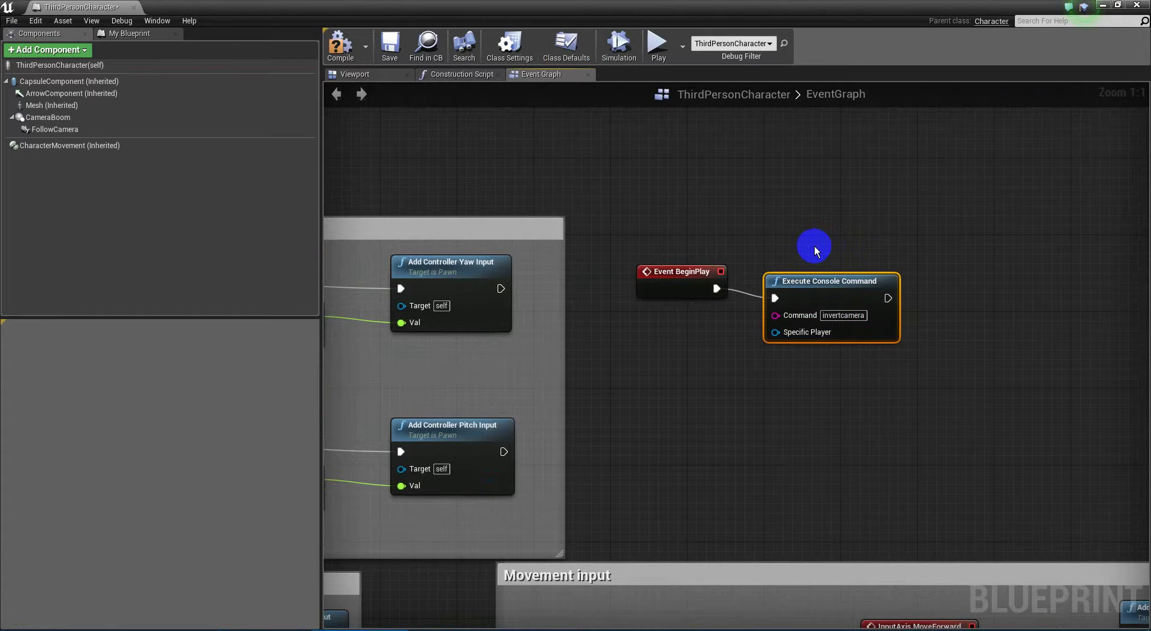
pyautogui.click(345, 53)
pyautogui.click(1144, 6)
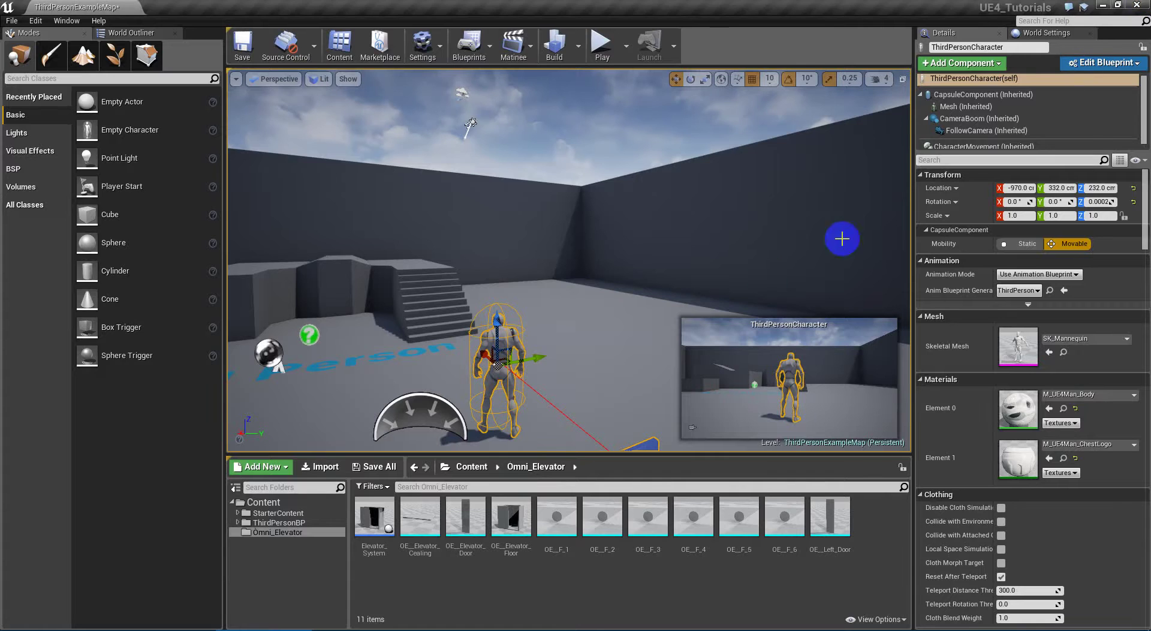
# Open the Elevator_System blueprint from the Omni_Elevator folder and show its 3D viewport
pyautogui.moveTo(689, 295); pyautogui.dragTo(676, 308, button='right')
pyautogui.click(676, 308)
pyautogui.moveTo(675, 346)
pyautogui.mouseDown(button='right')
pyautogui.moveTo(593, 175)
pyautogui.moveTo(560, 355)
pyautogui.moveTo(881, 293)
pyautogui.moveTo(674, 348)
pyautogui.mouseUp(button='right')
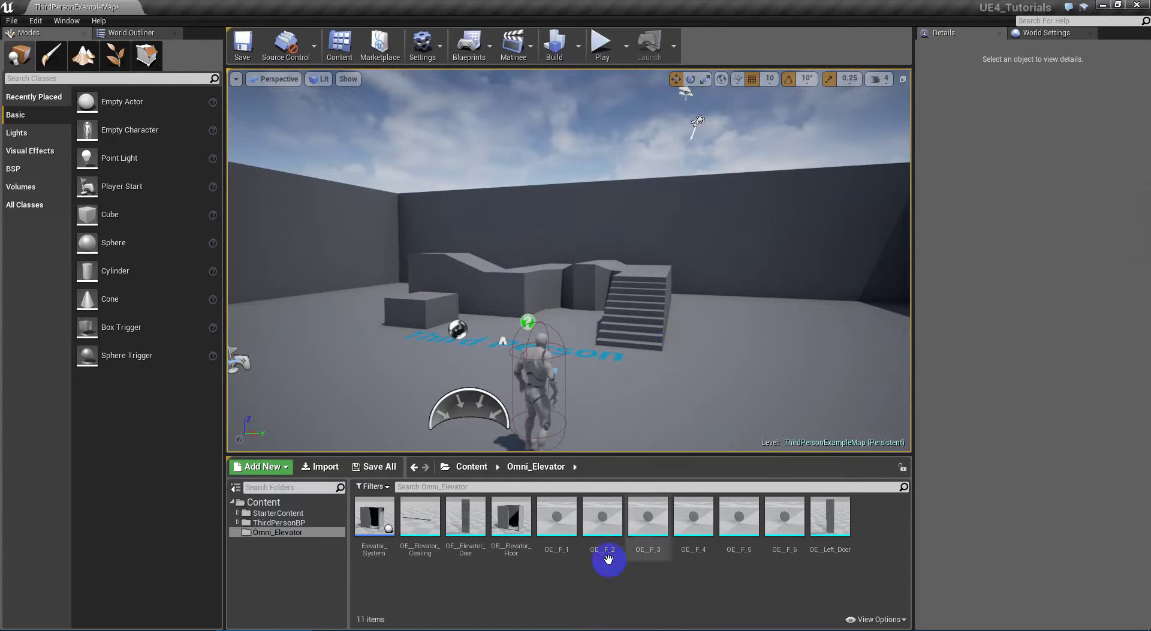
pyautogui.doubleClick(371, 526)
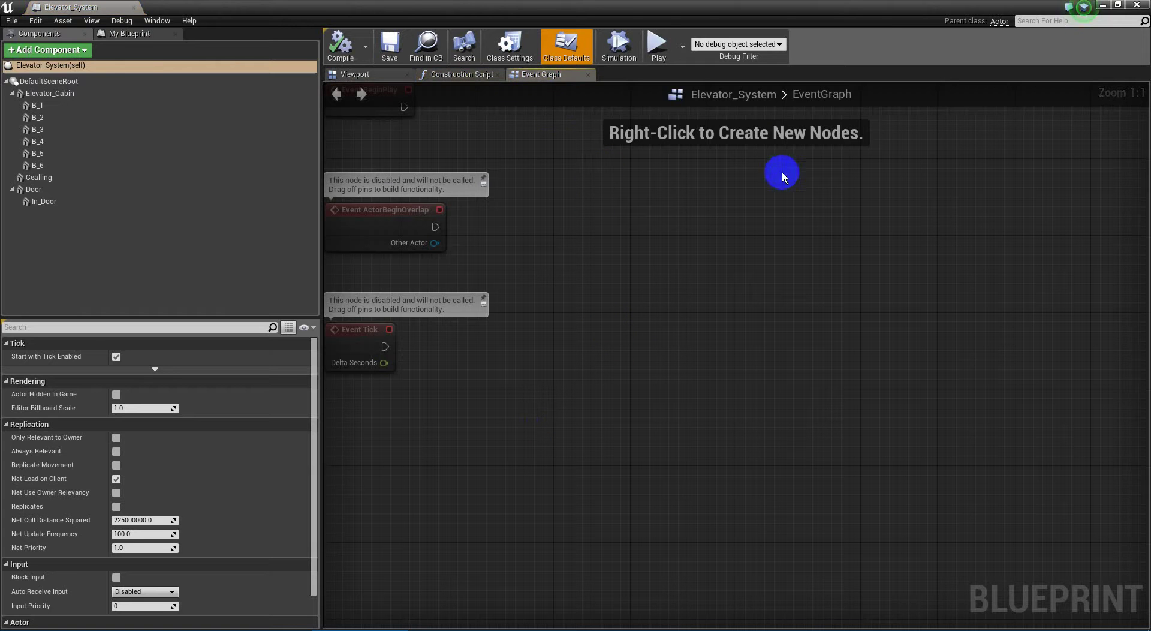
pyautogui.click(378, 74)
# Select the elevator's Cealling component and move it along X to a location of about -179 cm
pyautogui.moveTo(560, 241); pyautogui.dragTo(664, 276)
pyautogui.click(682, 302)
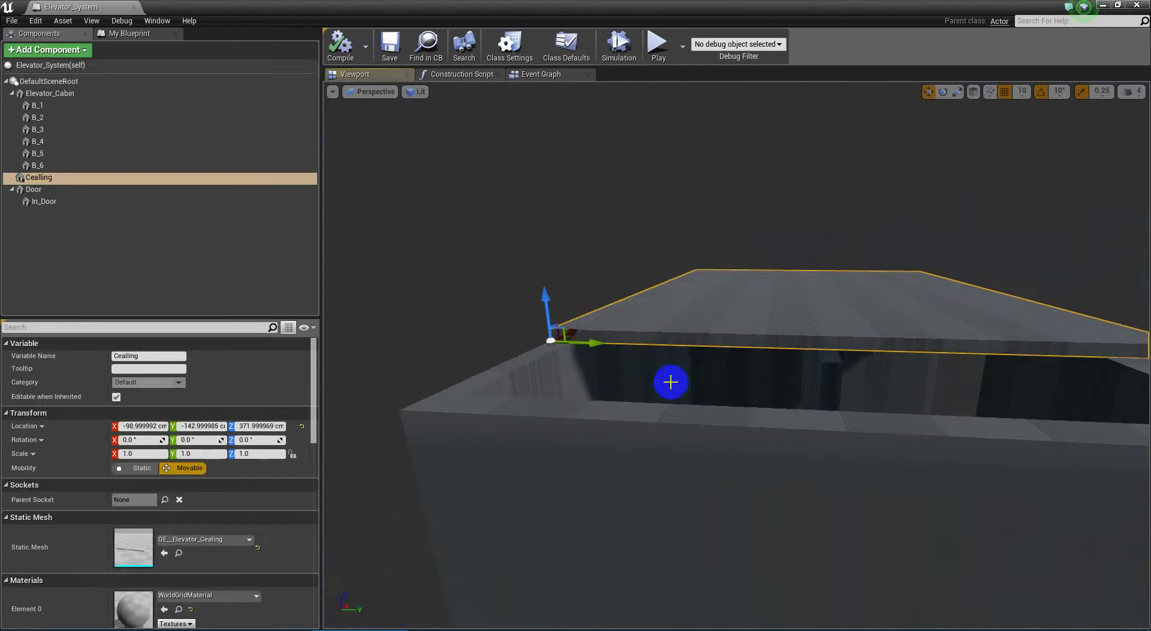
pyautogui.moveTo(671, 381); pyautogui.dragTo(407, 363)
pyautogui.moveTo(408, 363); pyautogui.dragTo(371, 381, button='right')
pyautogui.moveTo(861, 284); pyautogui.dragTo(607, 331)
# Set the viewport snap increments to 1 for position, 5° for rotation and 0.0625 for scale
pyautogui.click(1022, 91)
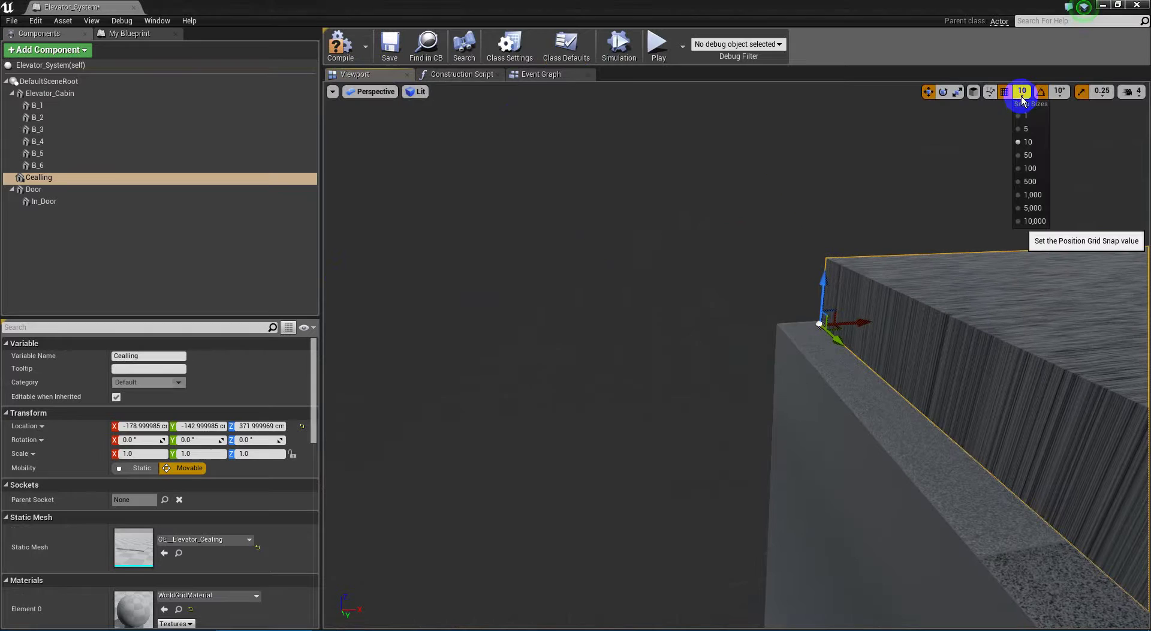
pyautogui.click(1027, 113)
pyautogui.click(1060, 93)
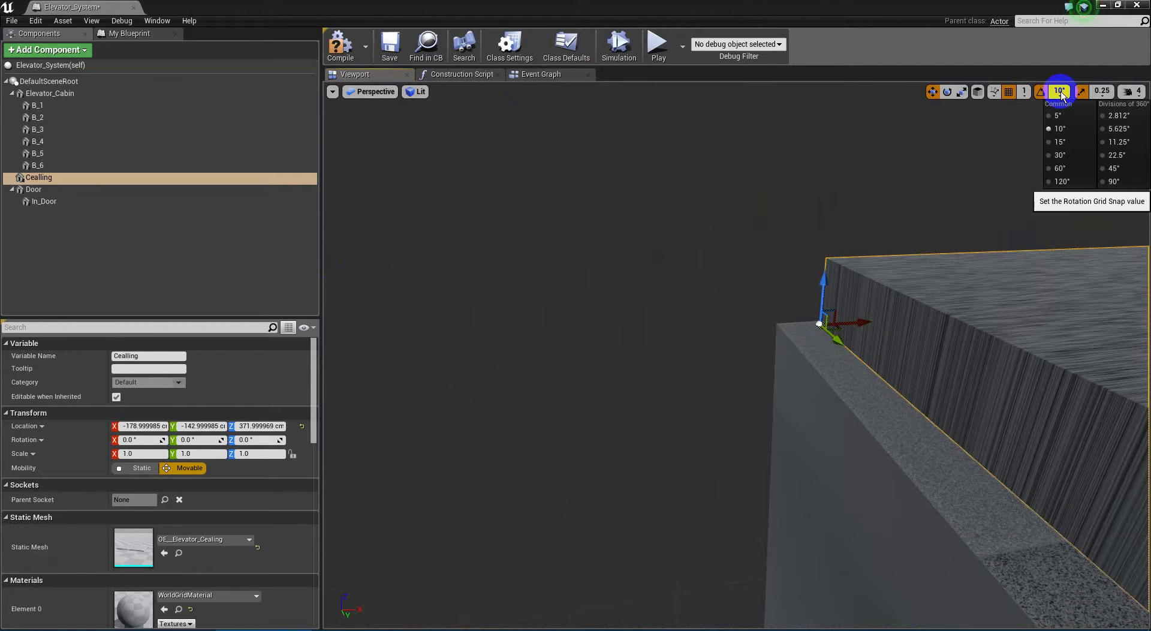
pyautogui.click(1056, 116)
pyautogui.click(1102, 92)
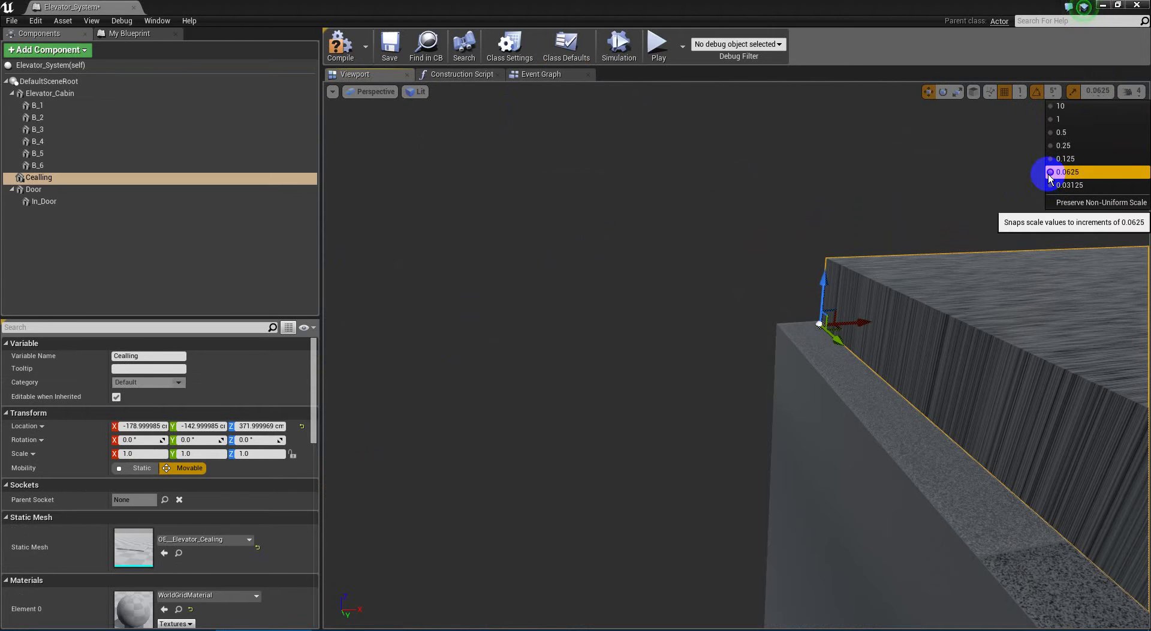
# Move the Cealling component onto the cabin walls, at about -183 cm in X and -144 cm in Y
pyautogui.moveTo(909, 190); pyautogui.dragTo(909, 220, button='right')
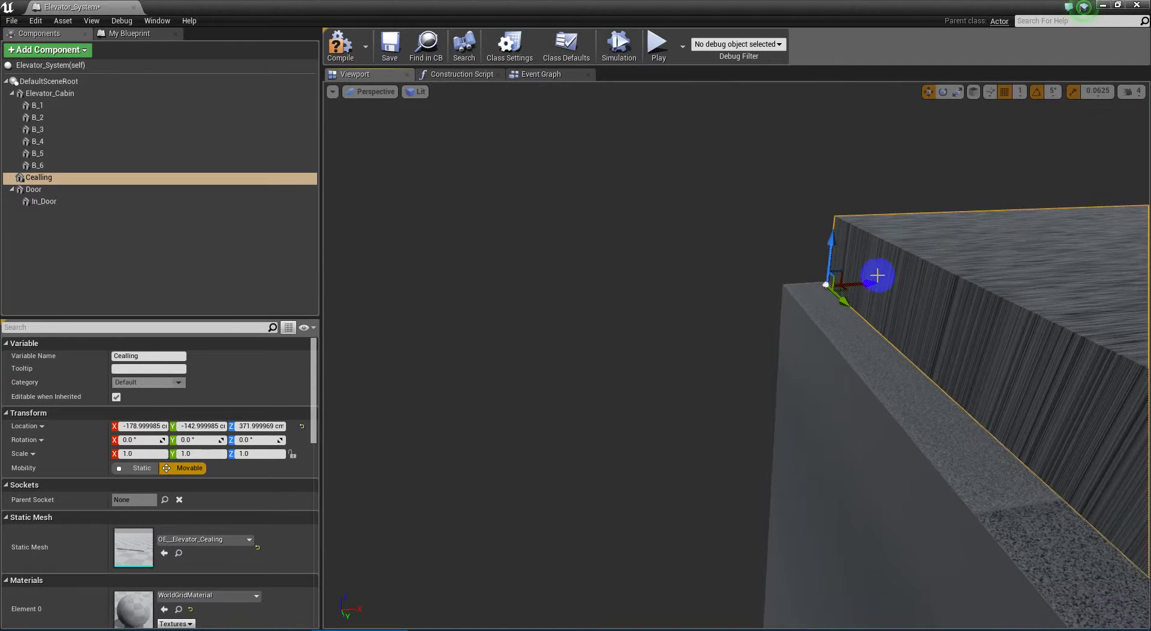
pyautogui.moveTo(868, 280); pyautogui.dragTo(832, 292)
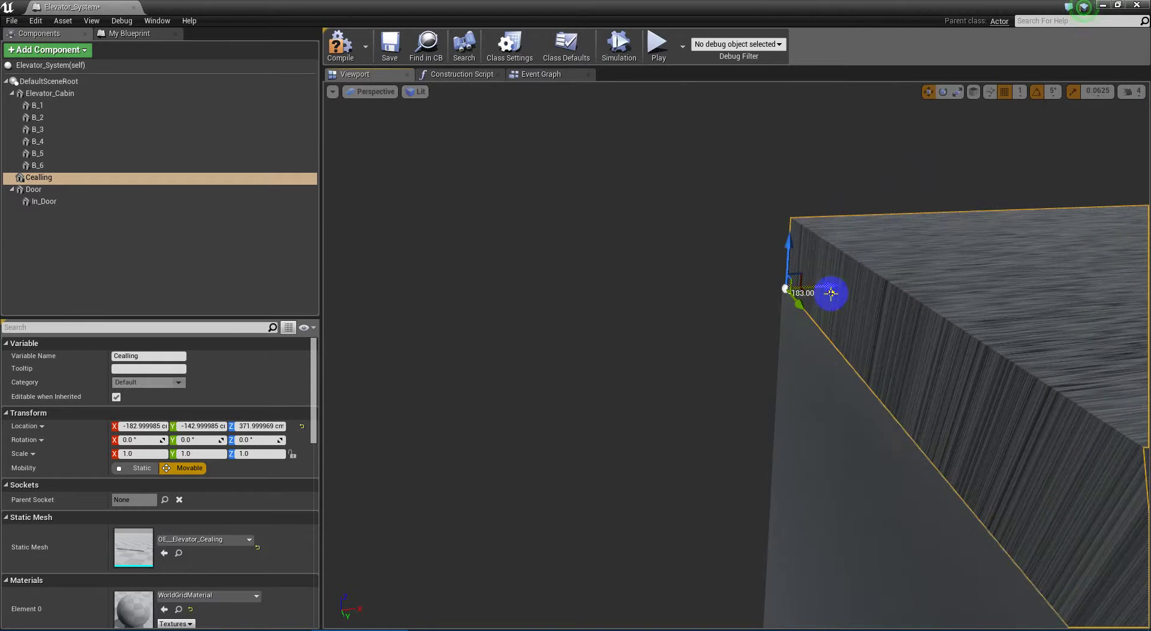
pyautogui.moveTo(747, 430); pyautogui.dragTo(1142, 311, button='right')
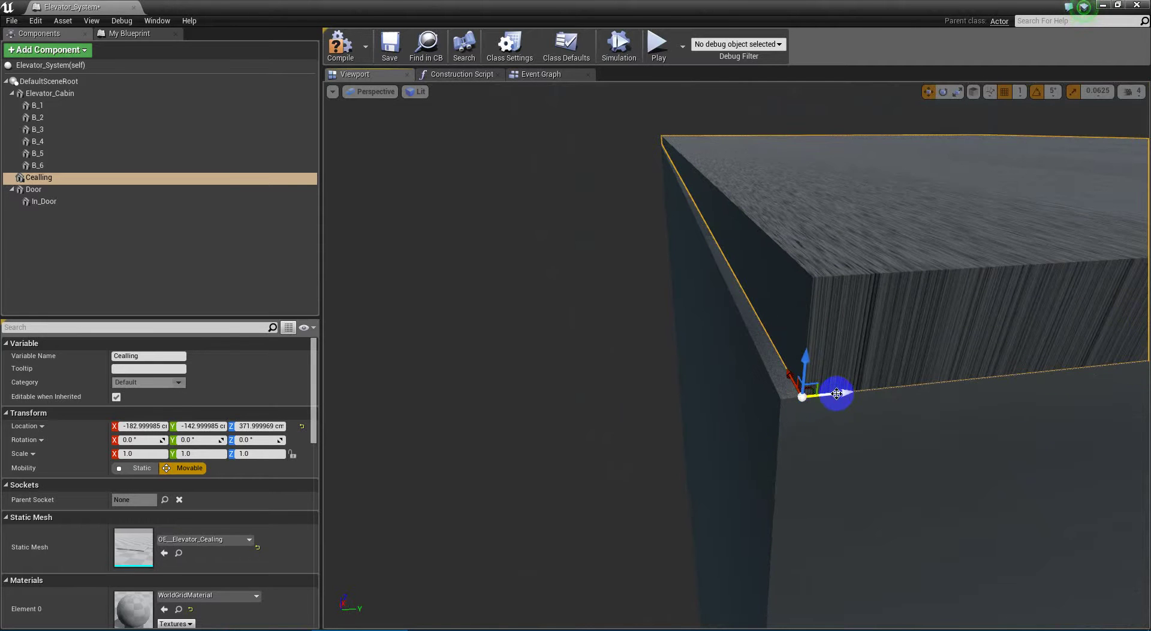
pyautogui.moveTo(831, 394); pyautogui.dragTo(822, 394)
# Select the Door component and move it out in front of the cabin along Y to about 247 cm
pyautogui.moveTo(825, 413); pyautogui.dragTo(797, 389, button='right')
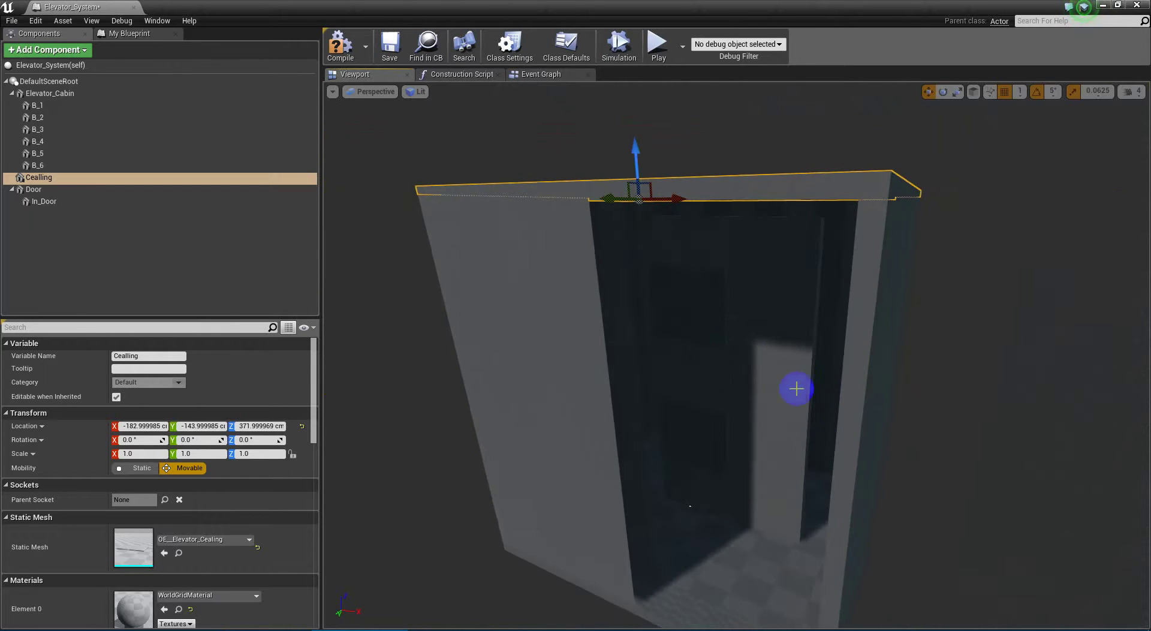
pyautogui.click(705, 402)
pyautogui.moveTo(728, 556); pyautogui.dragTo(682, 463, button='right')
pyautogui.moveTo(713, 477); pyautogui.dragTo(743, 537)
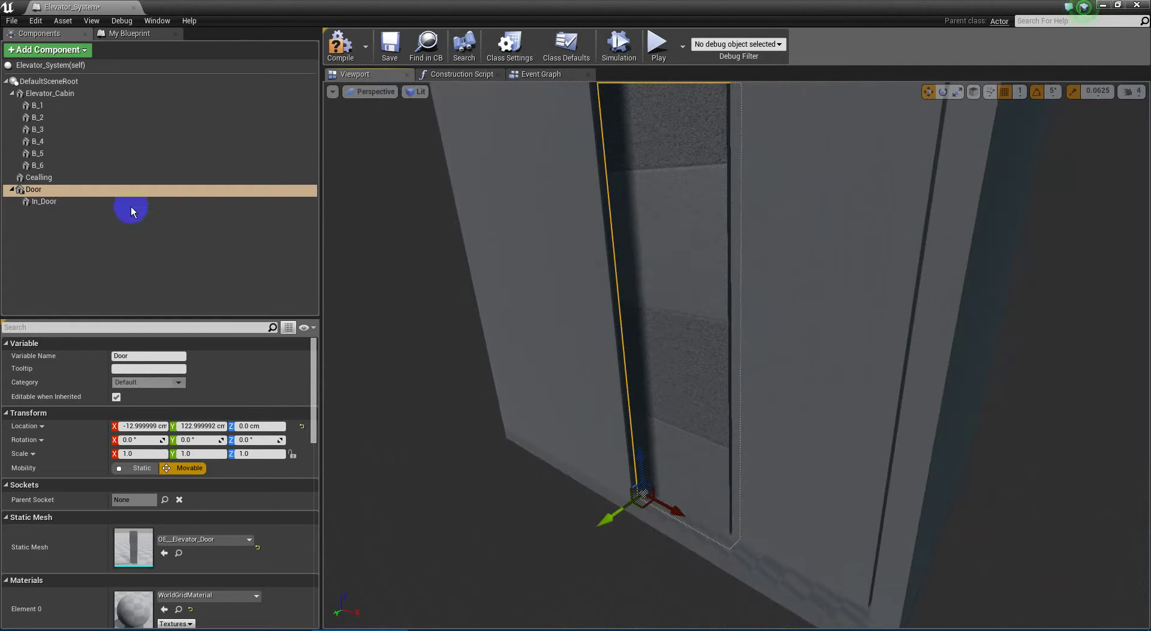
pyautogui.click(35, 190)
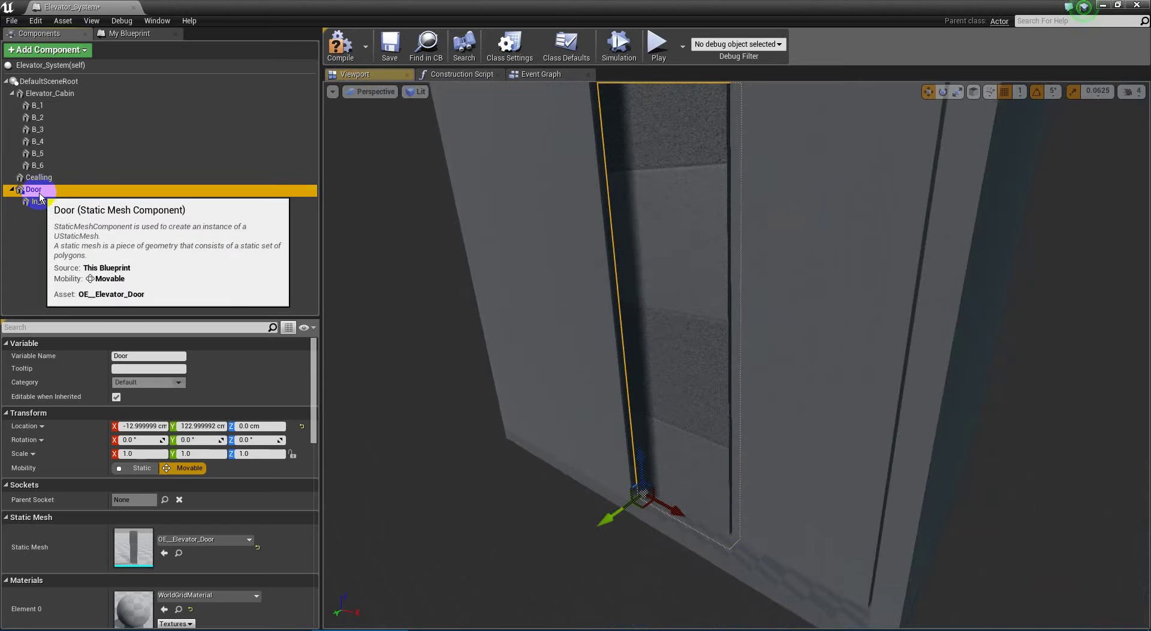
pyautogui.click(626, 509)
pyautogui.moveTo(607, 513); pyautogui.dragTo(351, 609)
pyautogui.moveTo(665, 500); pyautogui.dragTo(506, 417, button='right')
# Select the In_Door component and place it relative to the door at 88 cm in X and -12 cm in Y
pyautogui.click(67, 206)
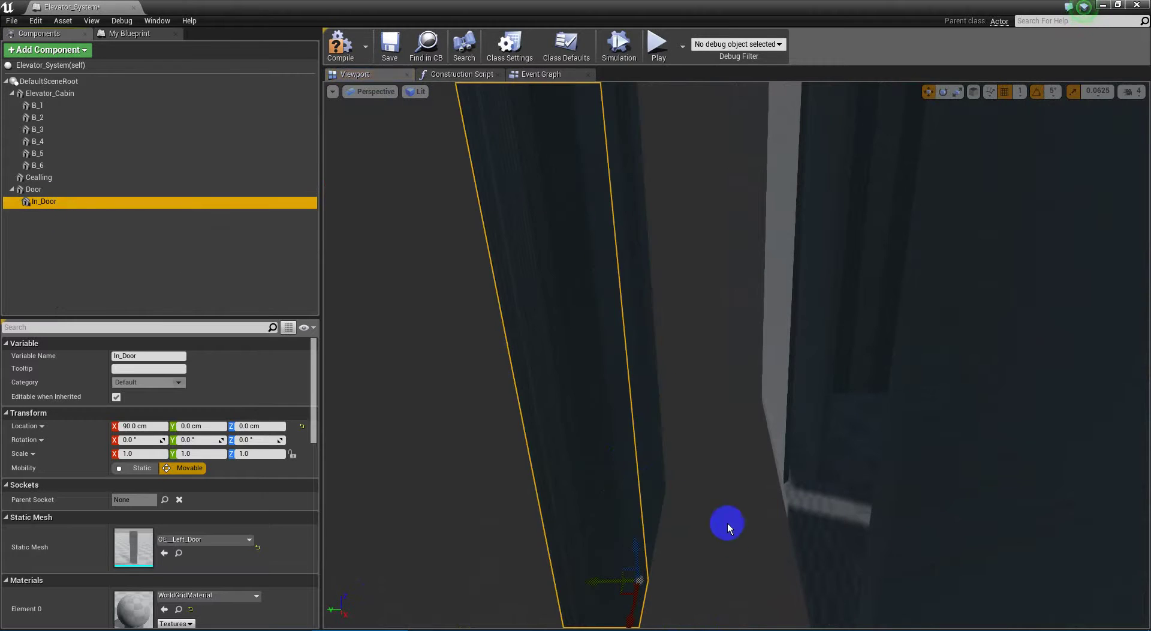
pyautogui.moveTo(727, 526); pyautogui.dragTo(654, 474, button='right')
pyautogui.moveTo(654, 473); pyautogui.dragTo(819, 457)
pyautogui.moveTo(776, 442); pyautogui.dragTo(1086, 101, button='right')
pyautogui.moveTo(1085, 100); pyautogui.dragTo(1120, 101)
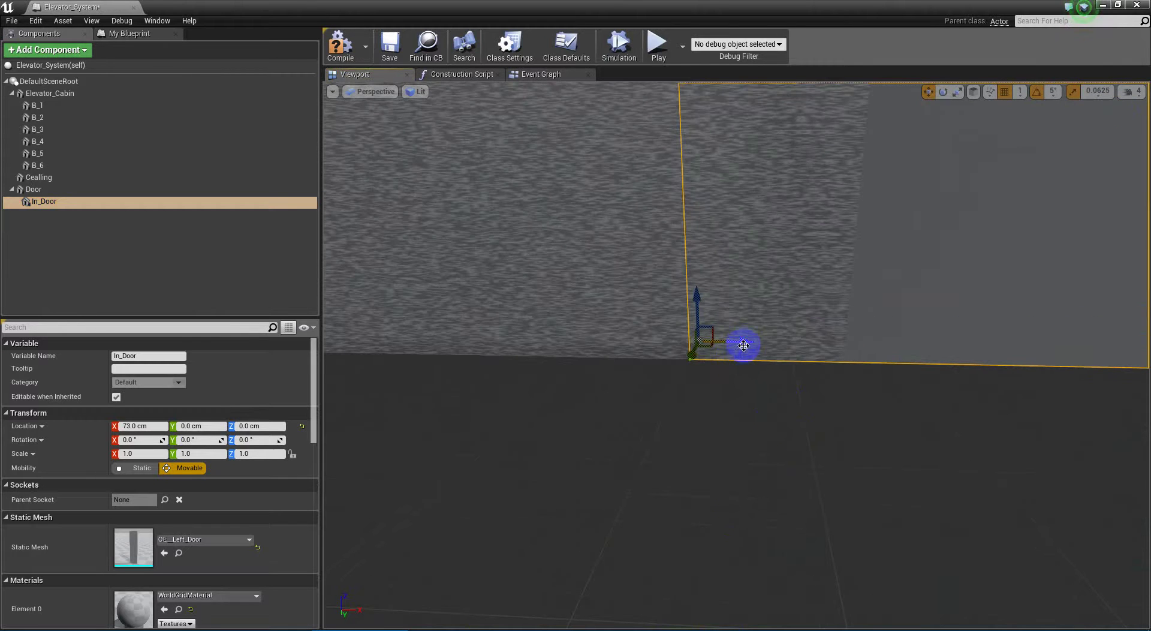
pyautogui.moveTo(743, 345); pyautogui.dragTo(808, 388)
pyautogui.moveTo(802, 448); pyautogui.dragTo(276, 532, button='right')
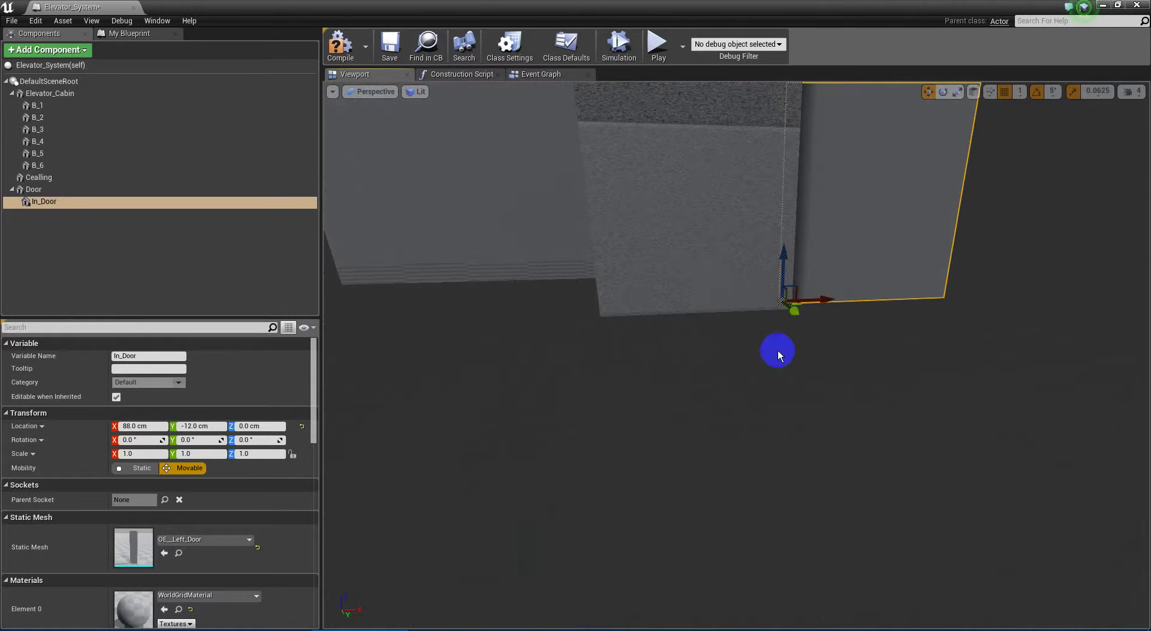
# Move the Door component back to the cabin opening, at about 129 cm in Y and 12 cm in Z
pyautogui.click(679, 276)
pyautogui.moveTo(679, 276); pyautogui.dragTo(604, 400, button='right')
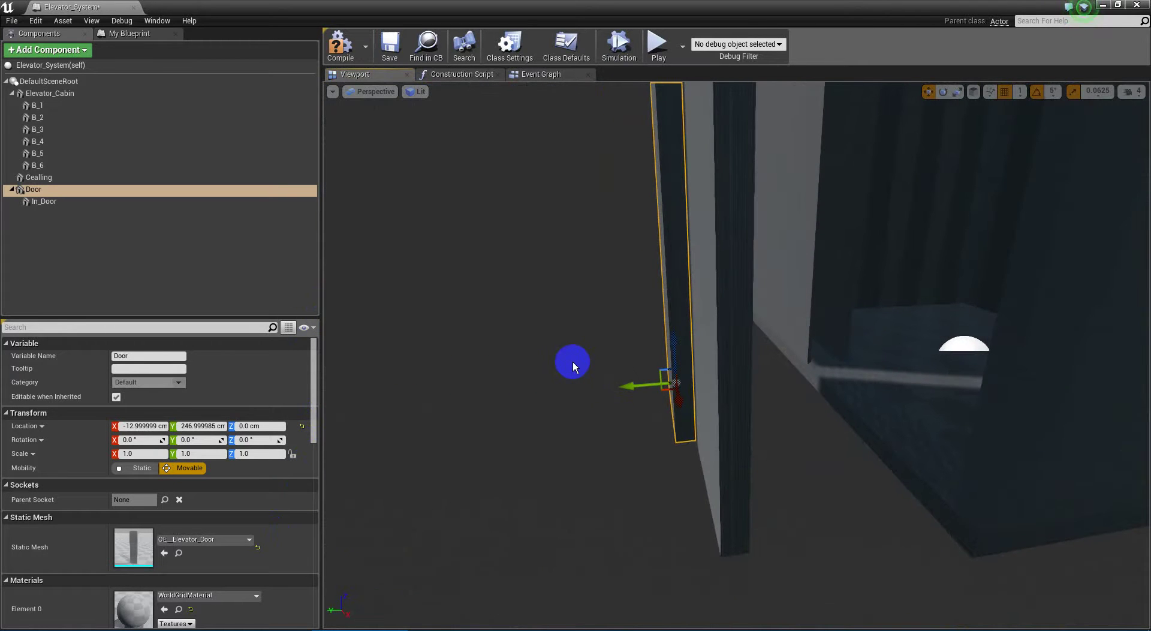
pyautogui.moveTo(662, 371); pyautogui.dragTo(807, 344)
pyautogui.moveTo(794, 447)
pyautogui.mouseDown(button='right')
pyautogui.moveTo(936, 447)
pyautogui.moveTo(878, 563)
pyautogui.moveTo(840, 348)
pyautogui.moveTo(873, 335)
pyautogui.moveTo(881, 312)
pyautogui.moveTo(793, 453)
pyautogui.mouseUp(button='right')
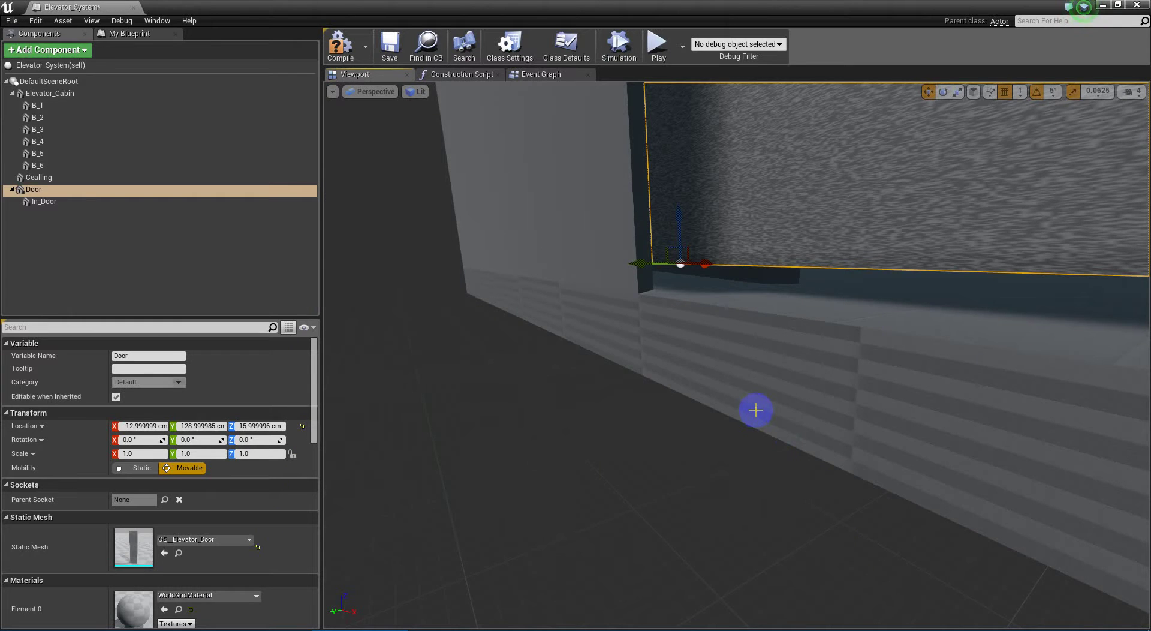
pyautogui.moveTo(753, 424); pyautogui.dragTo(758, 401, button='right')
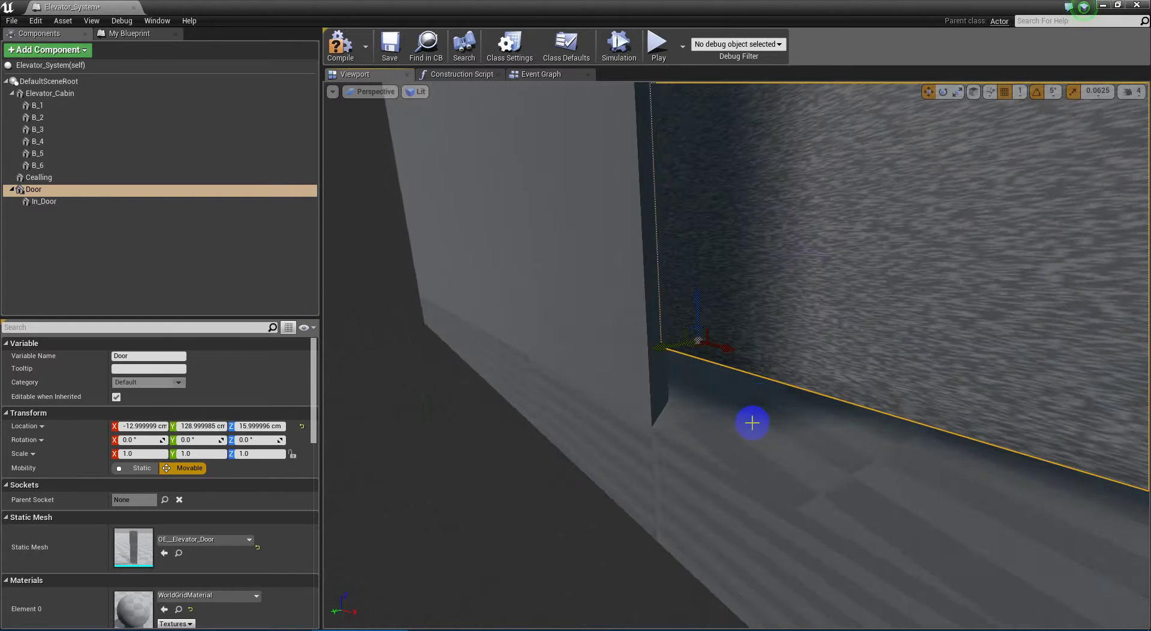
pyautogui.keyDown('alt'); pyautogui.moveTo(748, 417); pyautogui.dragTo(751, 382); pyautogui.keyUp('alt')
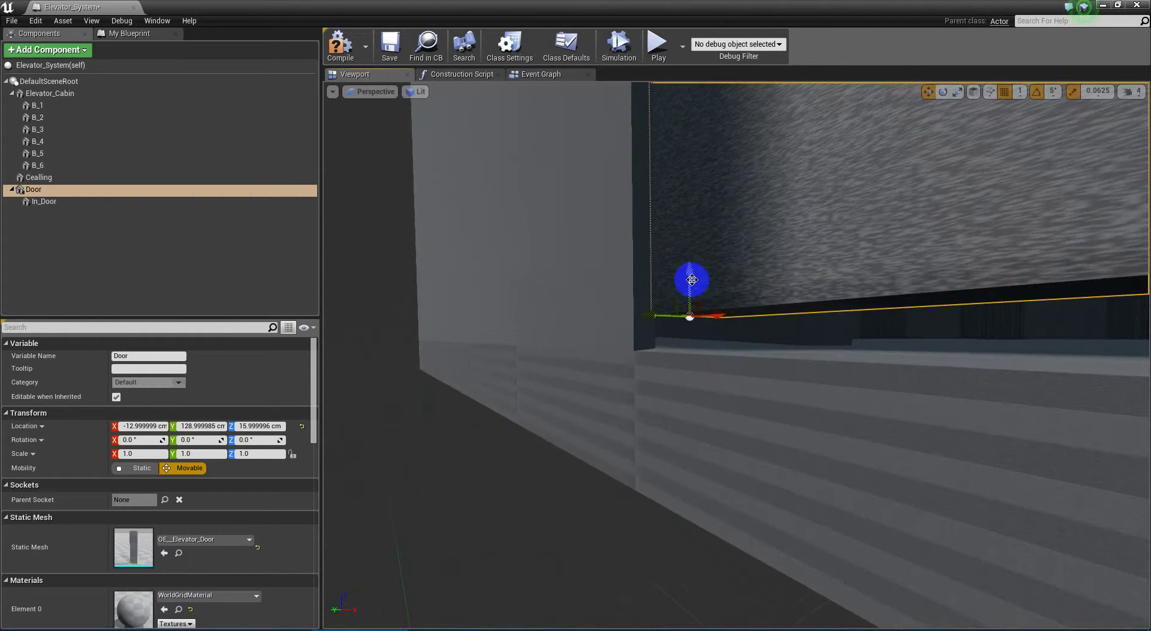
pyautogui.moveTo(692, 280); pyautogui.dragTo(701, 311)
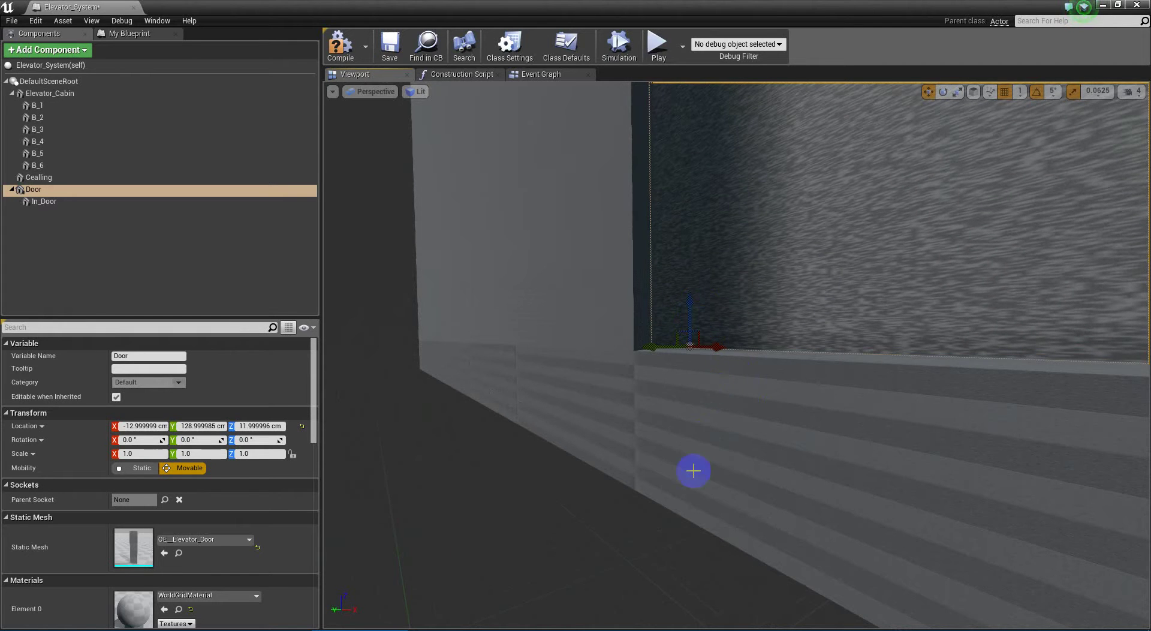
# Adjust the Door component within its opening to about -7 cm in X and 133 cm in Y
pyautogui.moveTo(693, 470); pyautogui.dragTo(1076, 497, button='right')
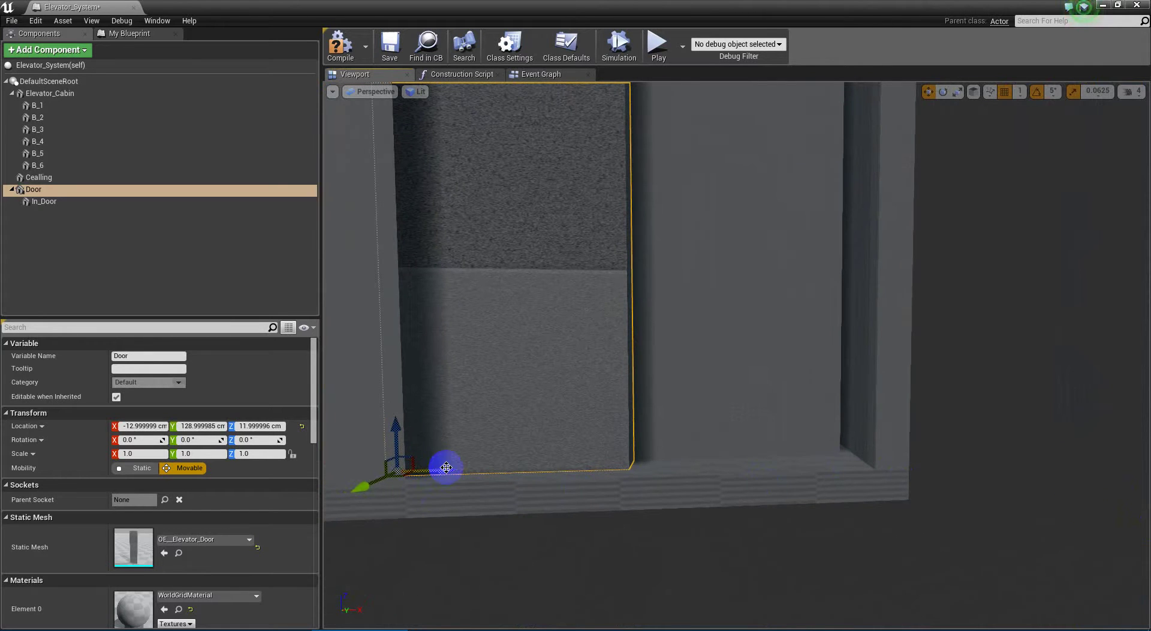
pyautogui.moveTo(446, 467); pyautogui.dragTo(468, 465)
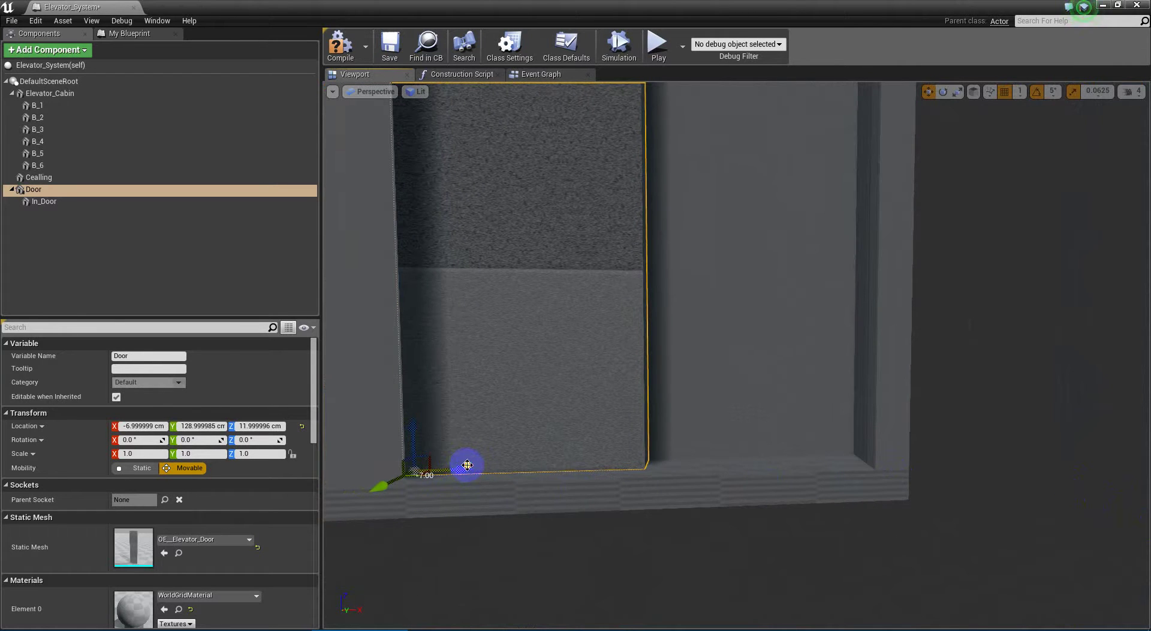
pyautogui.moveTo(510, 517); pyautogui.dragTo(1, 476, button='right')
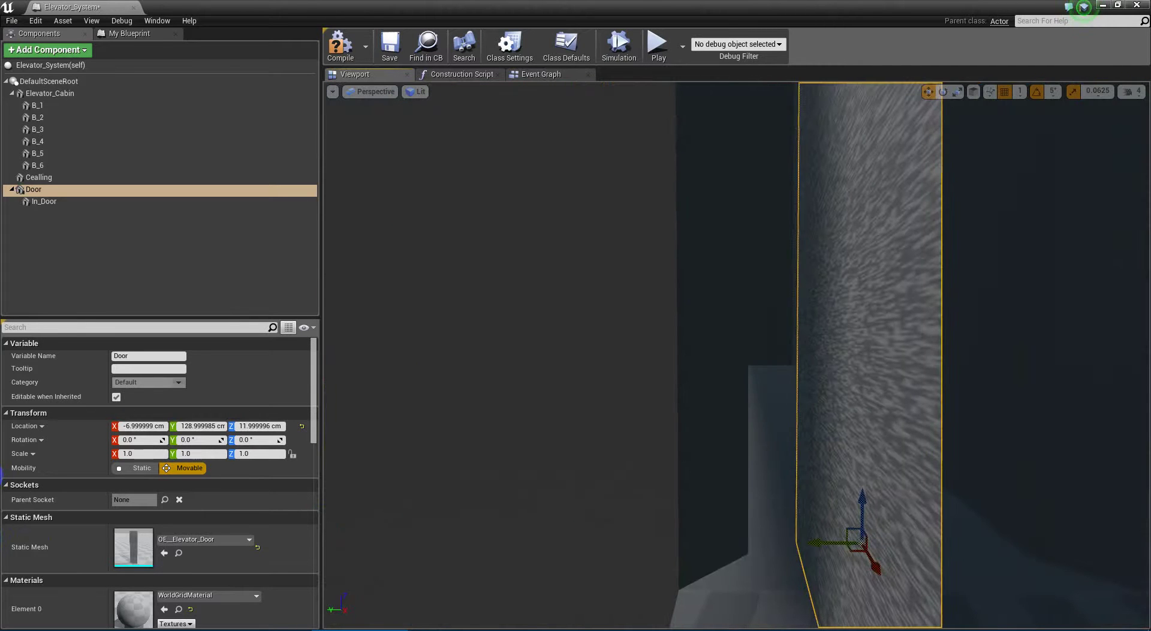
pyautogui.moveTo(680, 468); pyautogui.dragTo(575, 521, button='right')
pyautogui.moveTo(826, 545); pyautogui.dragTo(782, 544)
pyautogui.moveTo(619, 541); pyautogui.dragTo(567, 420, button='right')
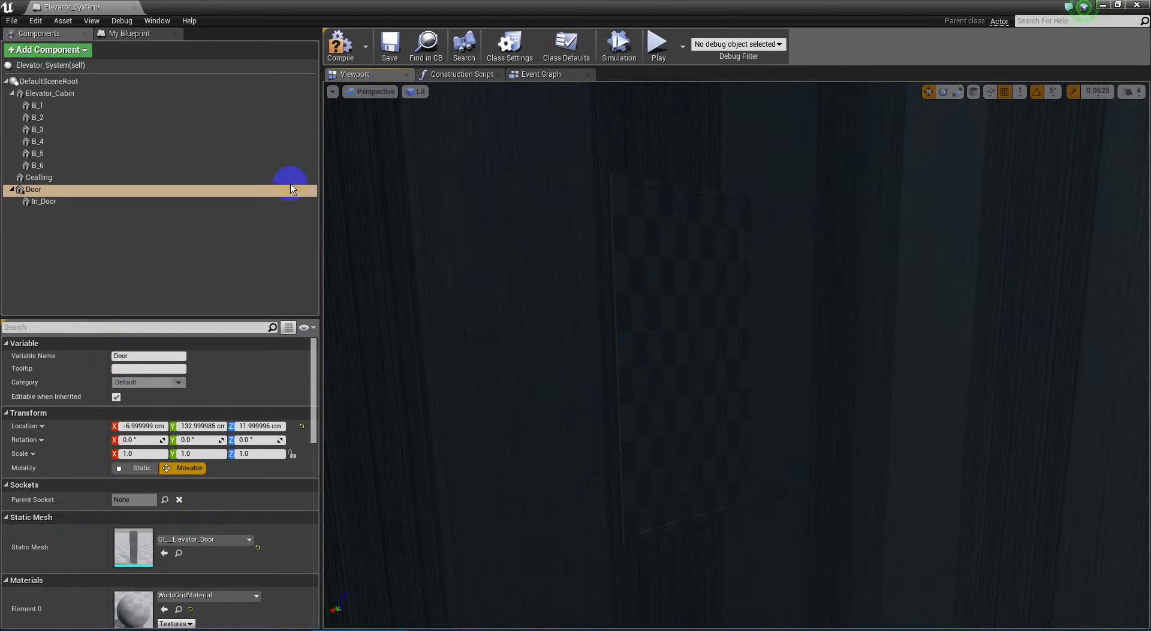
# Assign the OE__F_1 static mesh to the B_1 component and OE__F_2 to B_2
pyautogui.click(45, 108)
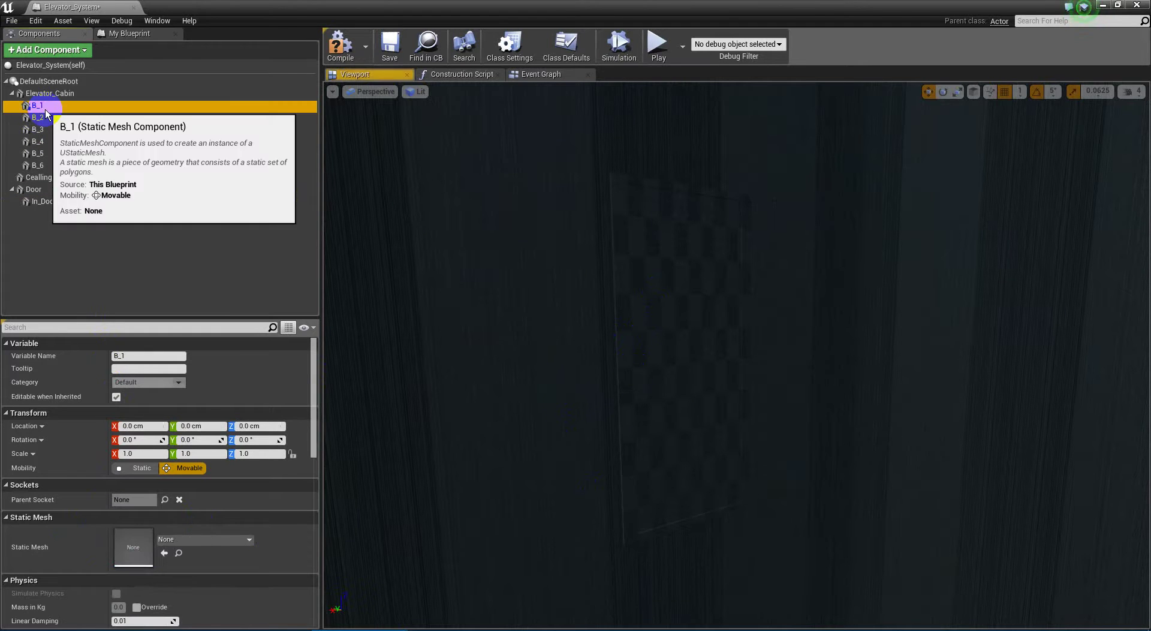
pyautogui.click(211, 539)
pyautogui.write('f')
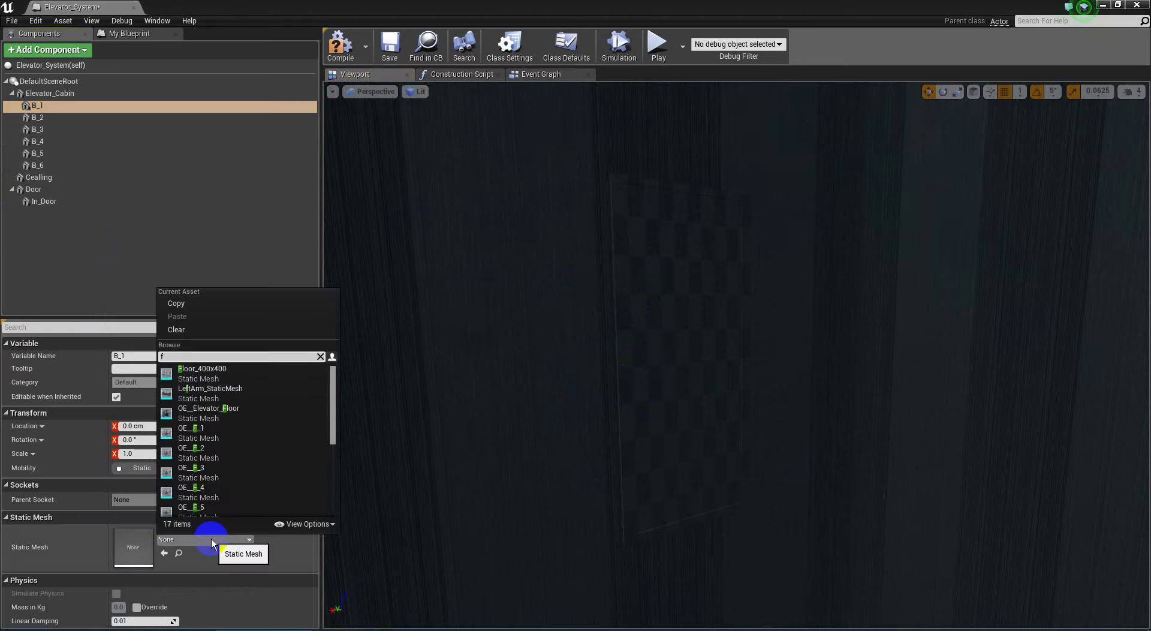
pyautogui.click(219, 434)
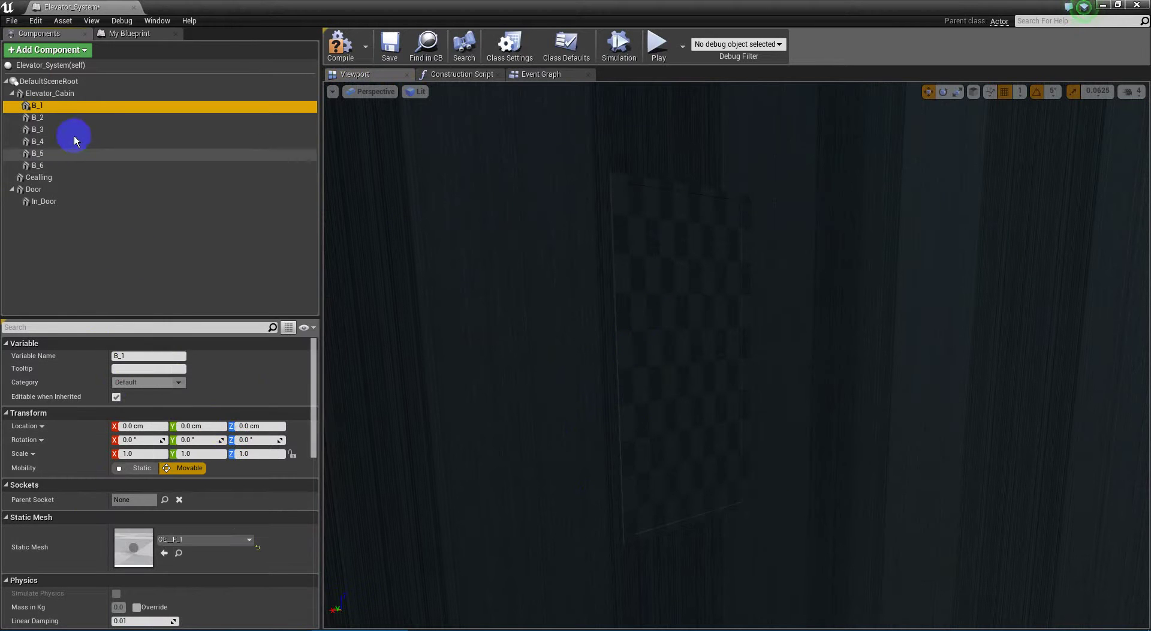
pyautogui.click(59, 120)
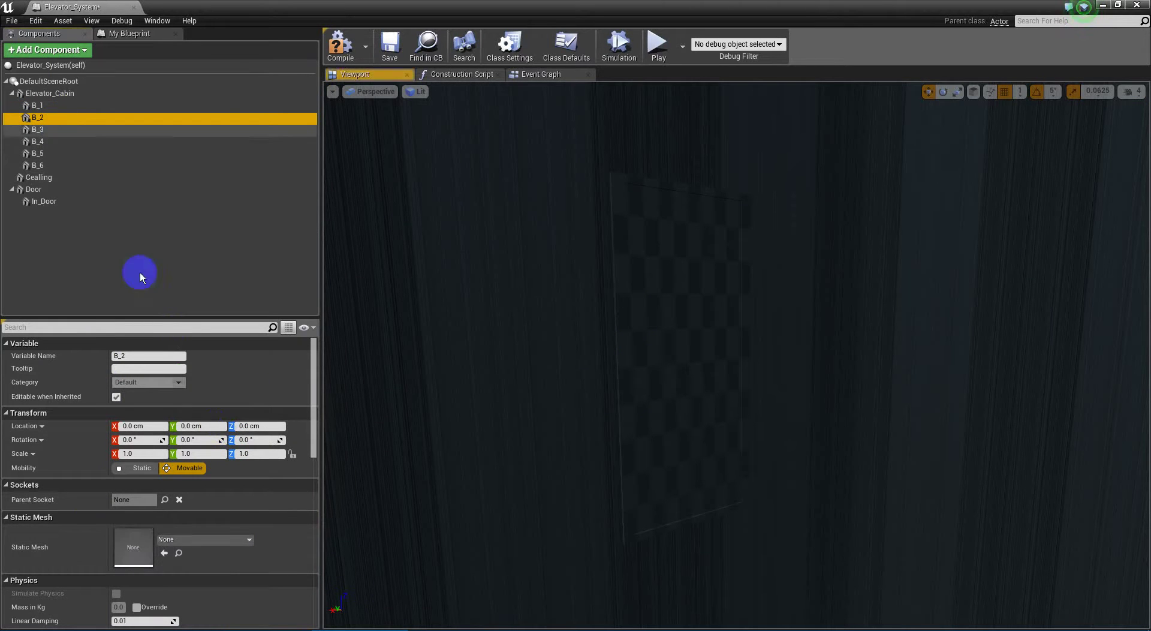
pyautogui.click(232, 539)
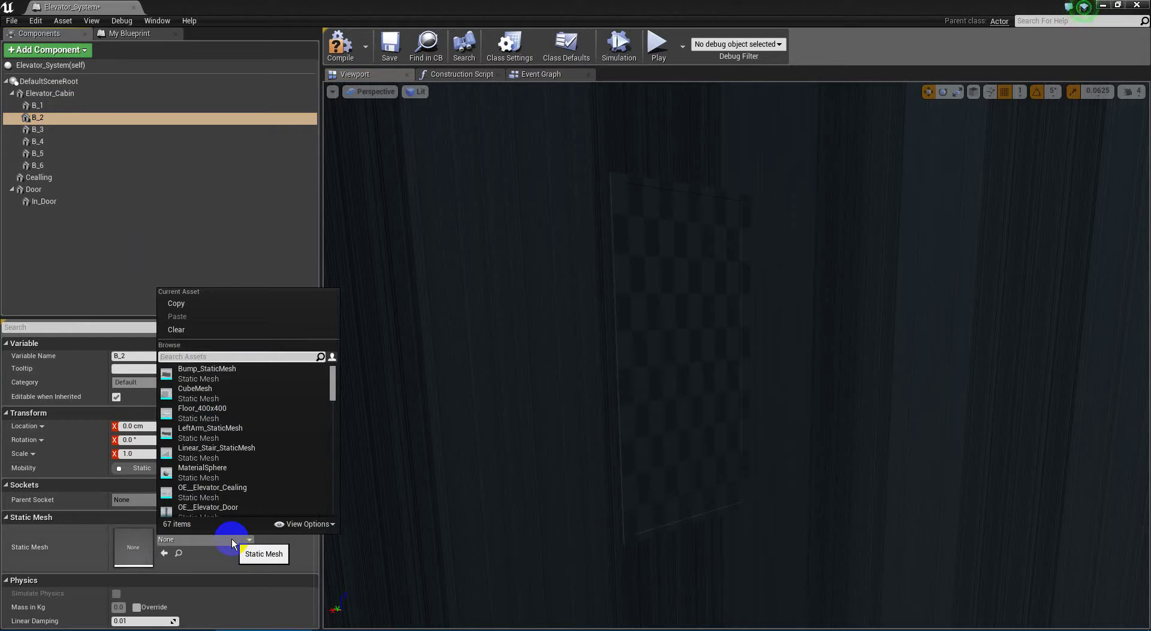
pyautogui.write('f')
pyautogui.click(232, 455)
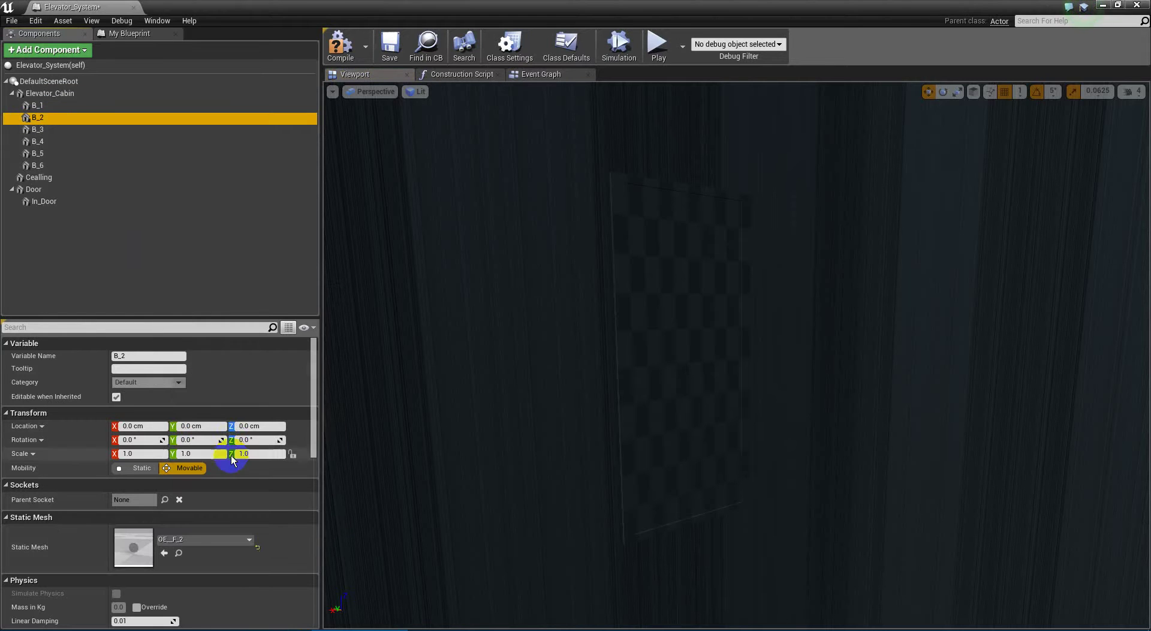
# Assign the OE__F_3 static mesh to the B_3 component
pyautogui.click(45, 133)
pyautogui.click(206, 540)
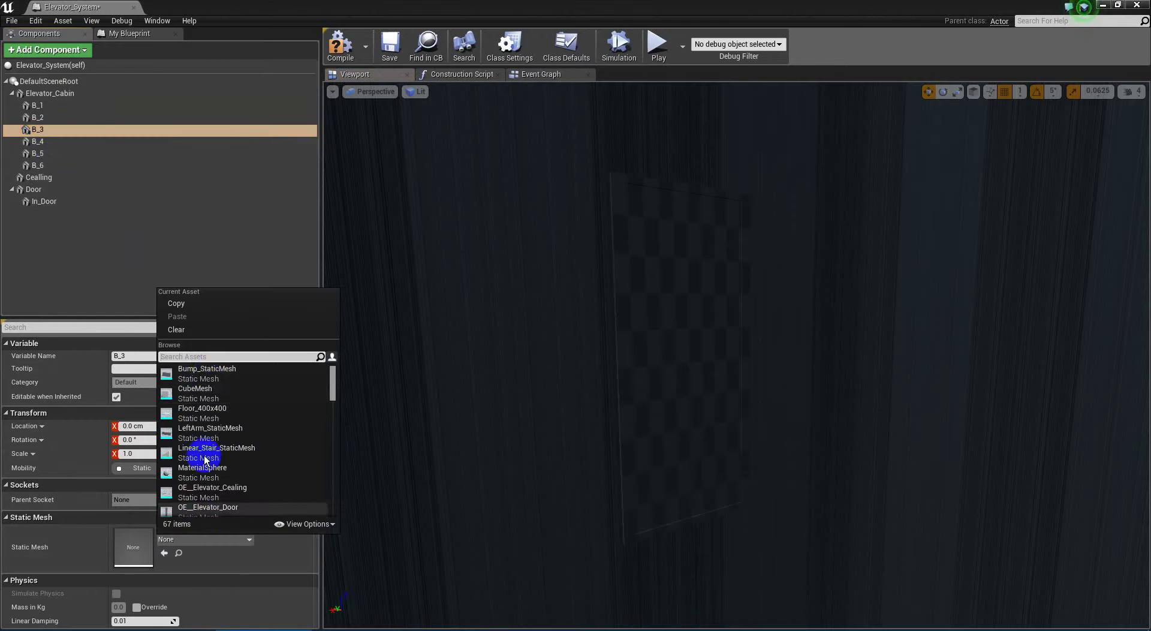
pyautogui.write('f')
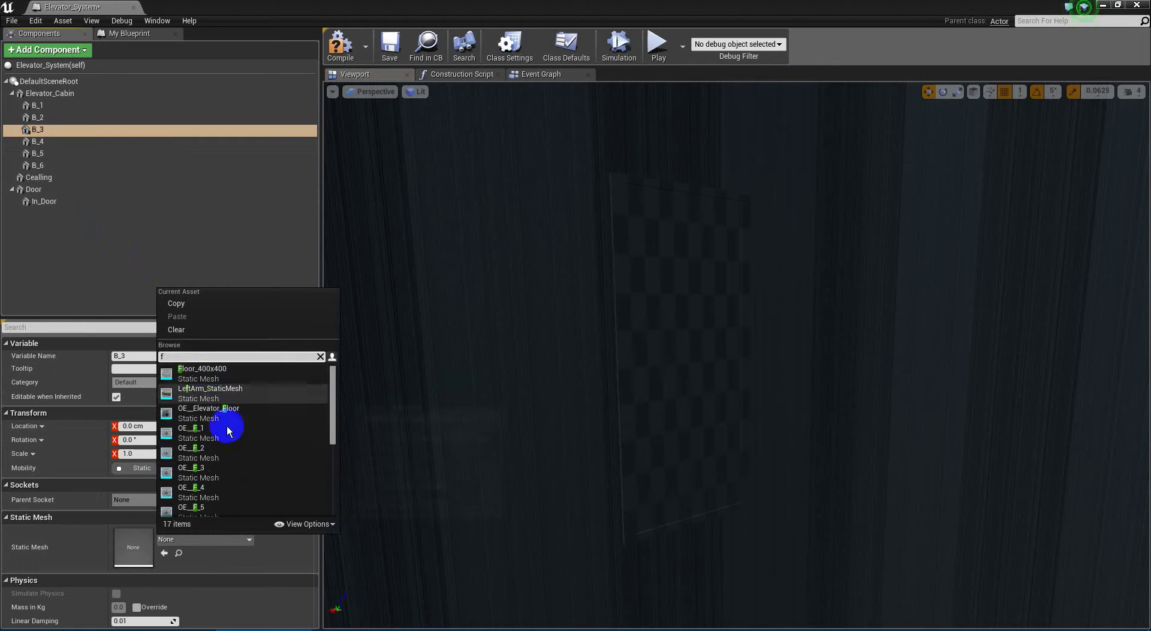
pyautogui.click(226, 470)
# Assign static meshes from the numbered OE__F series to the B_4 and B_5 components
pyautogui.click(84, 141)
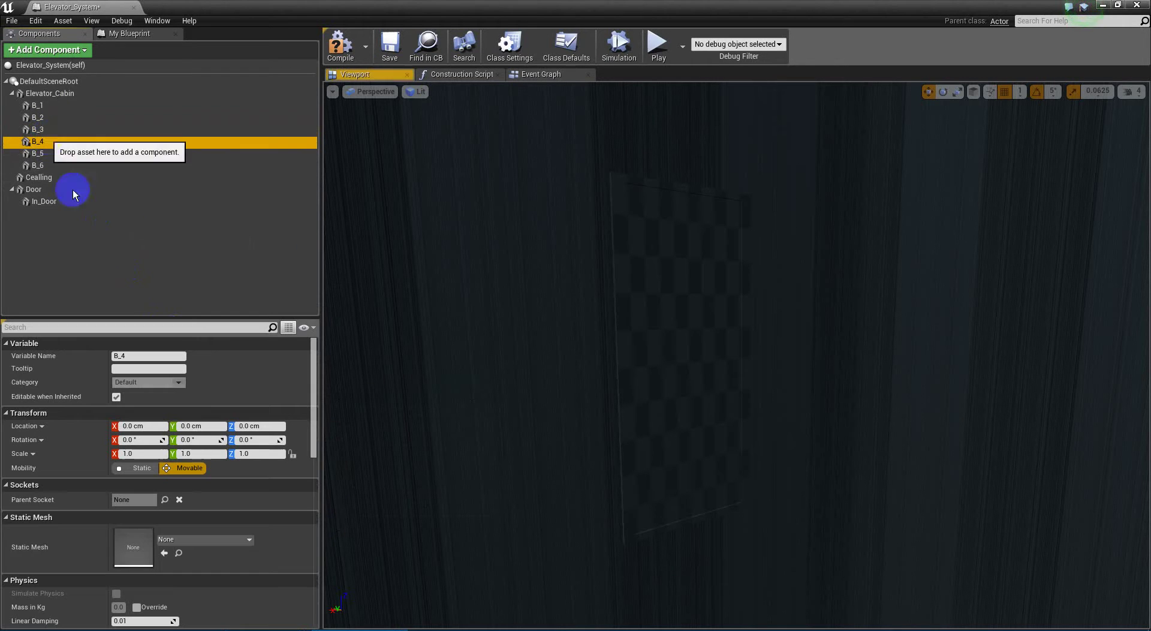
pyautogui.click(221, 538)
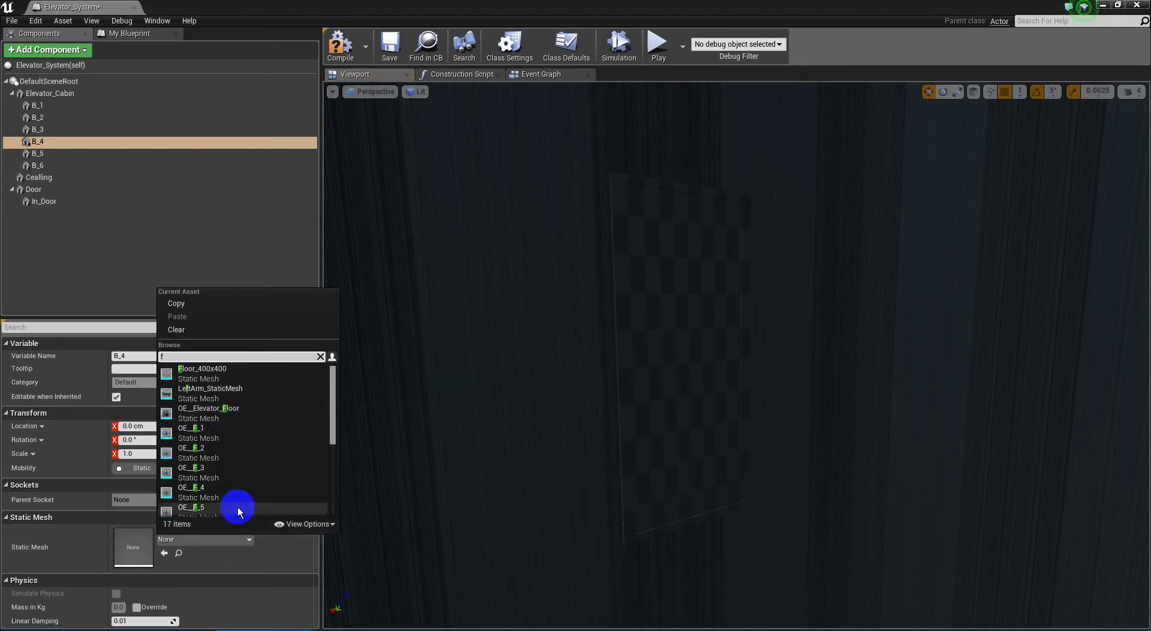
pyautogui.click(238, 506)
pyautogui.click(49, 153)
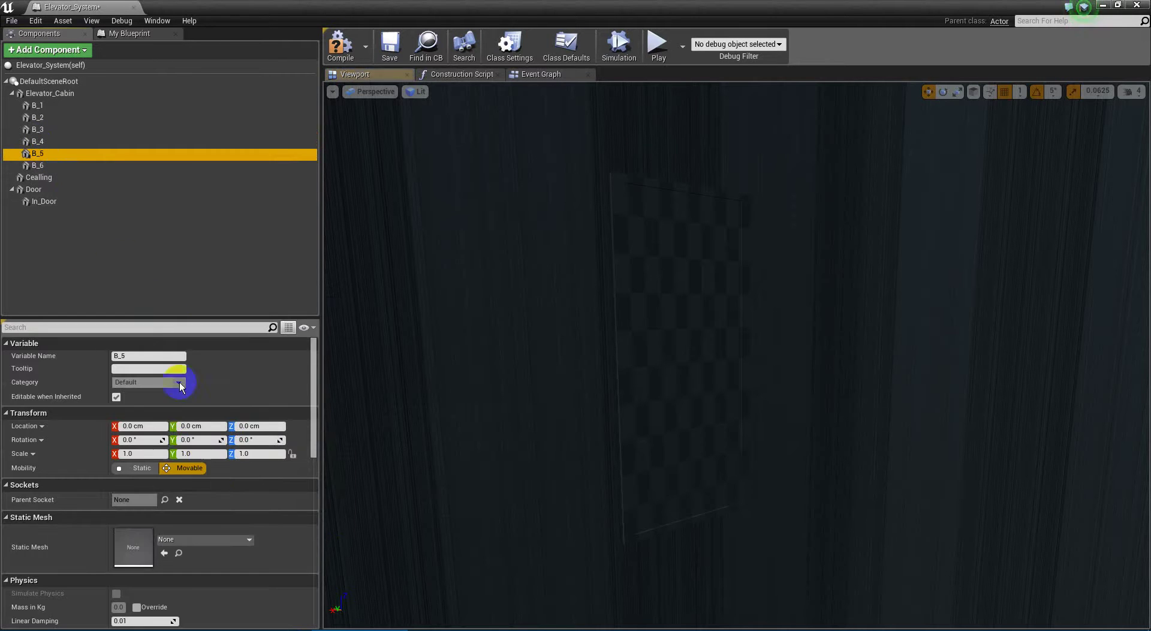
pyautogui.click(220, 539)
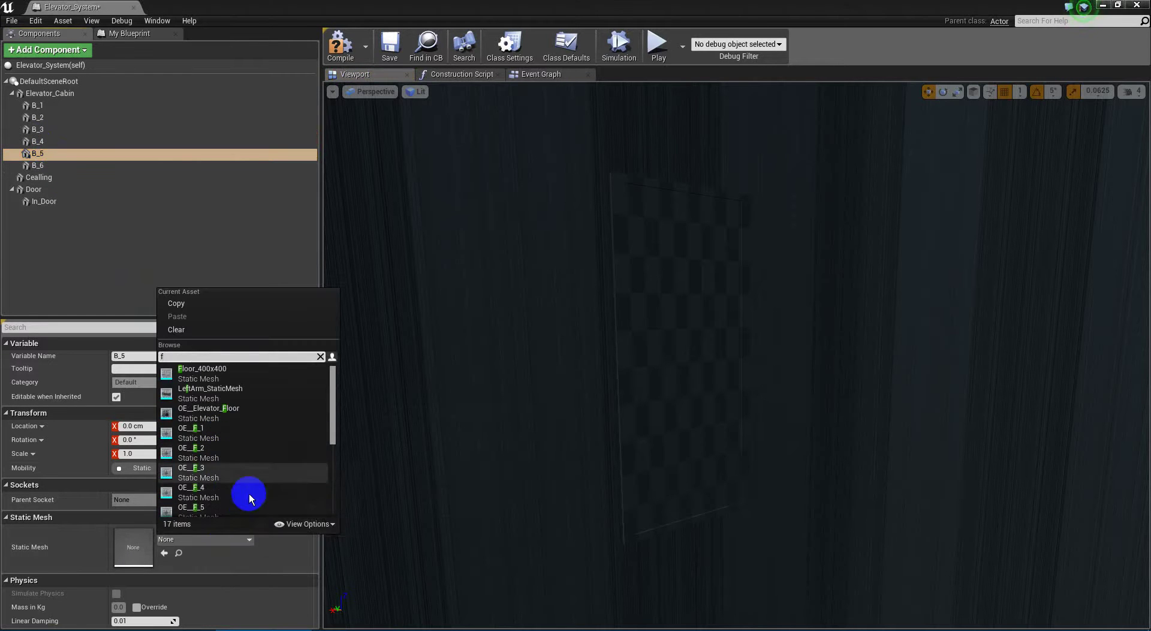
pyautogui.click(226, 511)
# Assign the OE__F_6 static mesh to the B_6 component
pyautogui.click(55, 166)
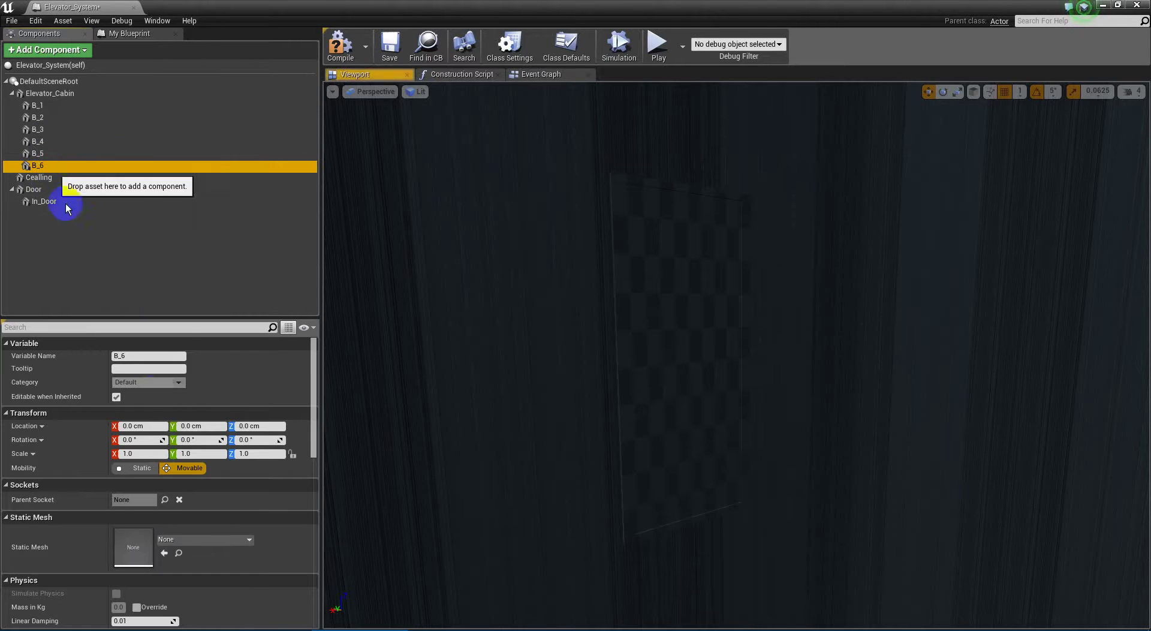
pyautogui.click(198, 539)
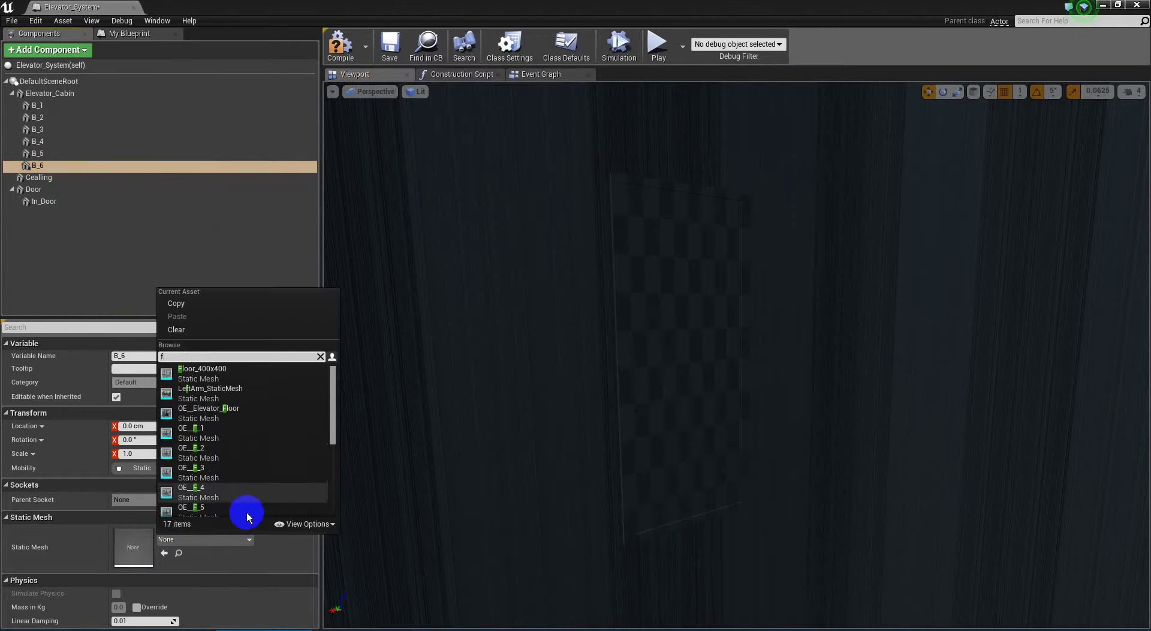
pyautogui.scroll(-1, 247, 512)
pyautogui.click(207, 510)
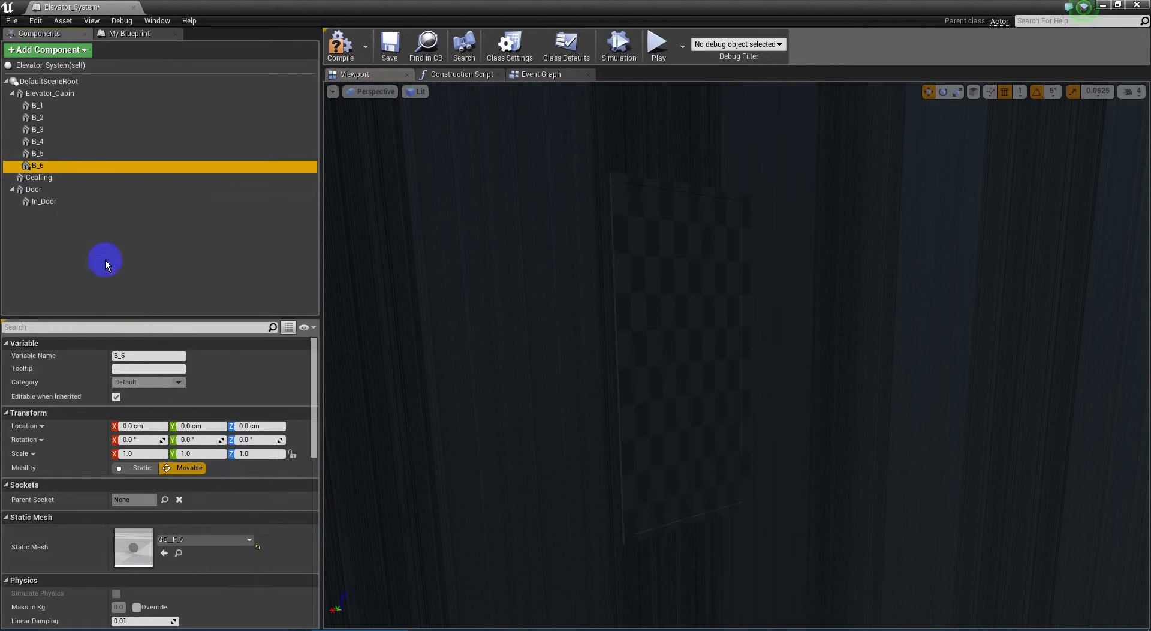
# Move components B_1 to B_6 together onto the wall's button panel, at about X -97, Y 110 and Z 208 cm
pyautogui.keyDown('shift'); pyautogui.click(34, 105); pyautogui.keyUp('shift')
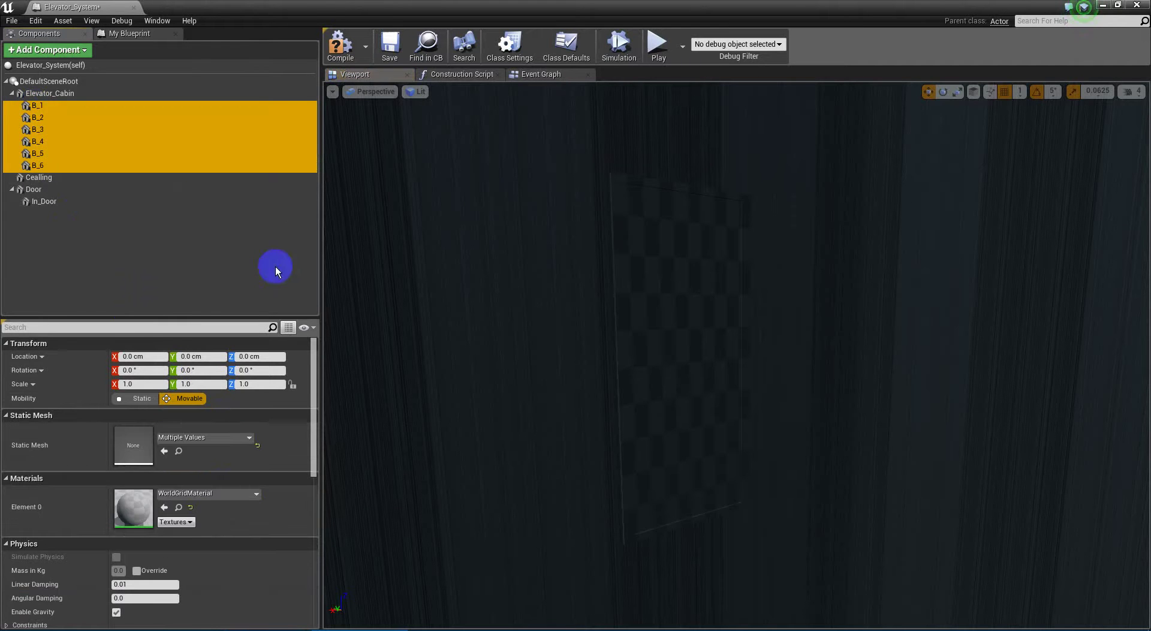
pyautogui.moveTo(476, 344); pyautogui.dragTo(770, 630, button='right')
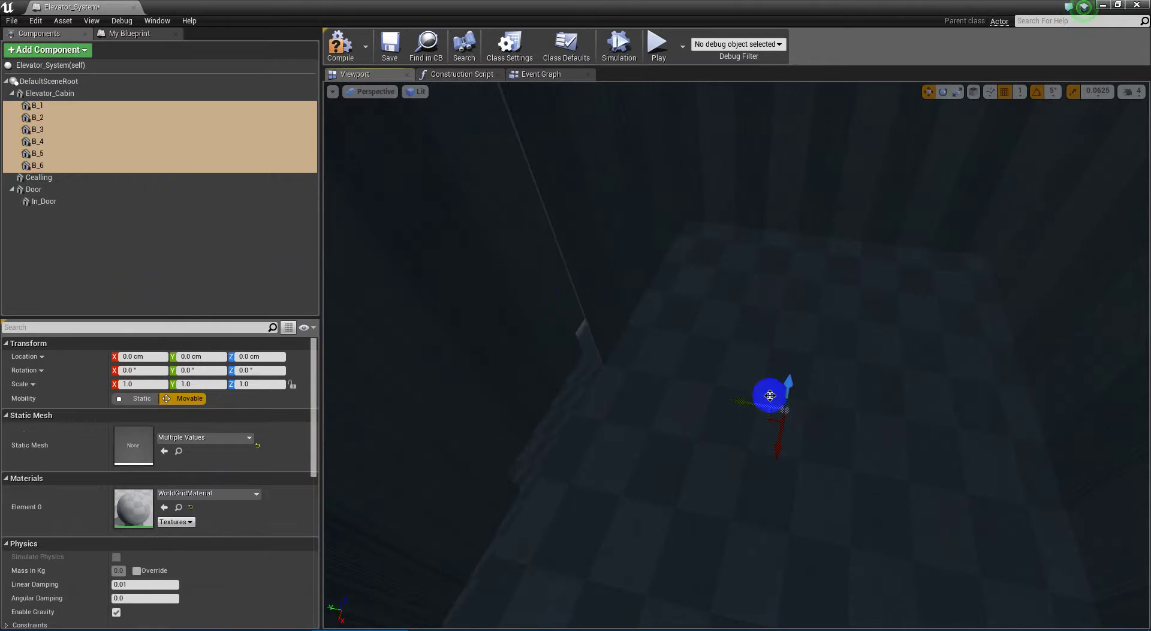
pyautogui.moveTo(788, 390); pyautogui.dragTo(781, 57)
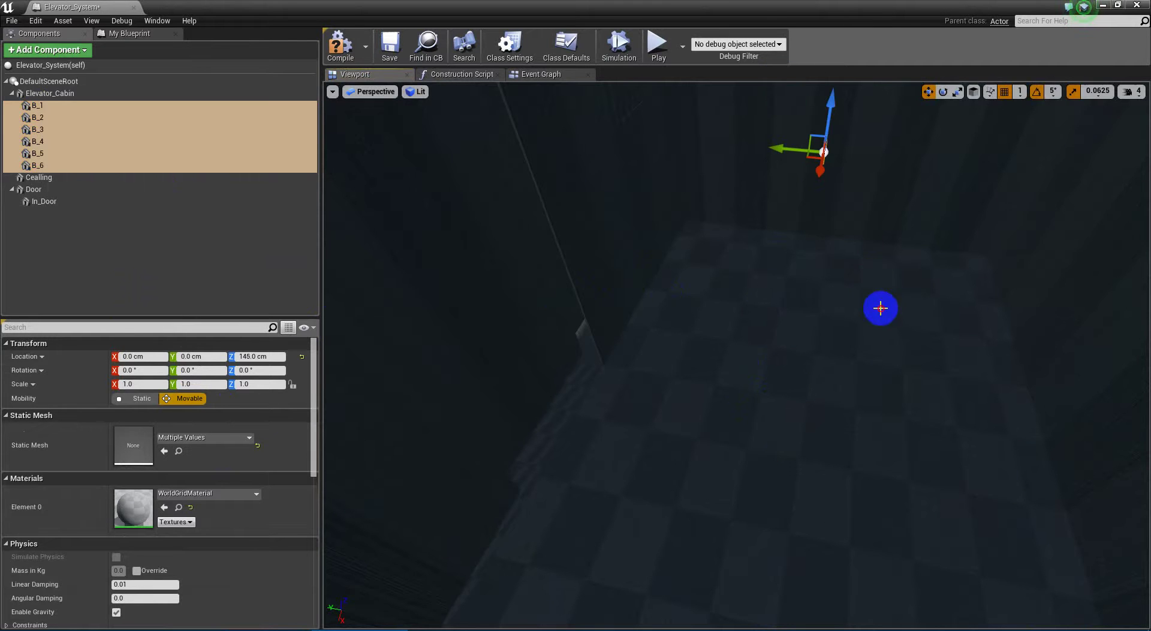
pyautogui.moveTo(879, 307)
pyautogui.mouseDown(button='right')
pyautogui.moveTo(915, 238)
pyautogui.moveTo(873, 162)
pyautogui.moveTo(805, 332)
pyautogui.mouseUp(button='right')
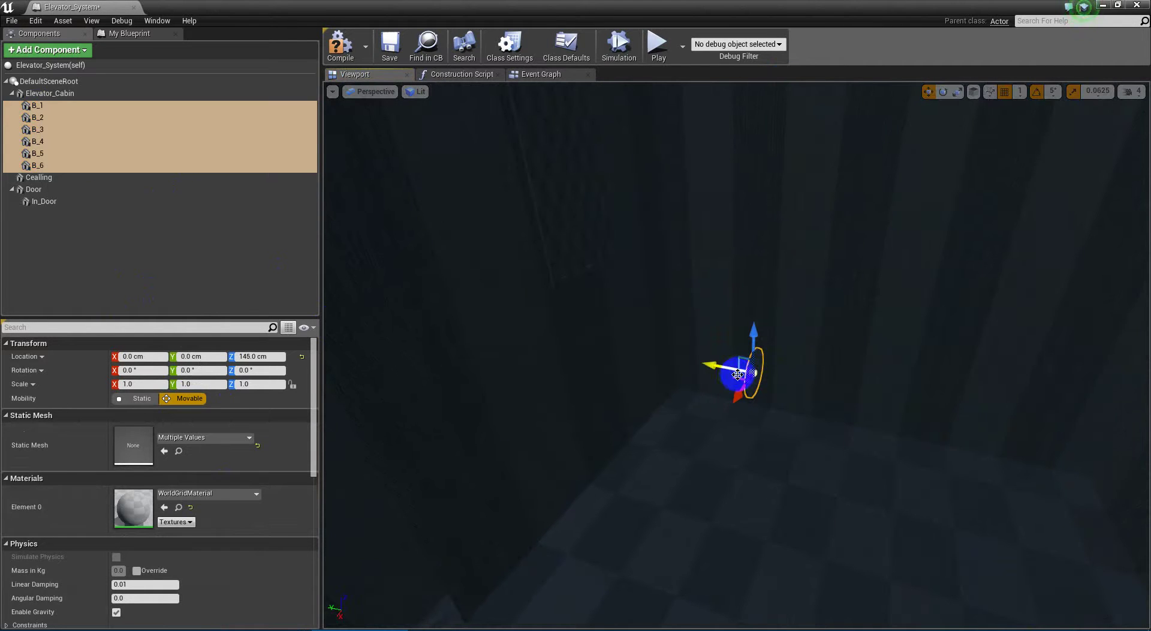
pyautogui.moveTo(738, 375); pyautogui.dragTo(542, 222)
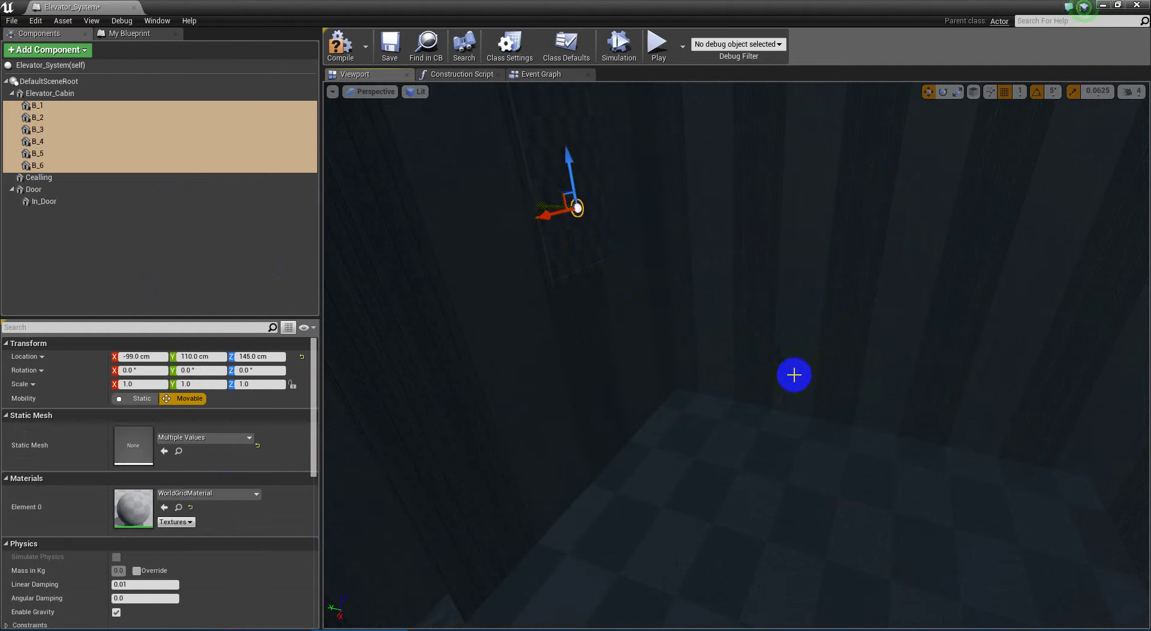
pyautogui.moveTo(793, 375)
pyautogui.mouseDown(button='right')
pyautogui.moveTo(917, 472)
pyautogui.moveTo(964, 569)
pyautogui.moveTo(952, 453)
pyautogui.moveTo(937, 487)
pyautogui.mouseUp(button='right')
pyautogui.moveTo(764, 475)
pyautogui.mouseDown(button='right')
pyautogui.moveTo(763, 525)
pyautogui.moveTo(764, 489)
pyautogui.moveTo(748, 517)
pyautogui.moveTo(863, 517)
pyautogui.moveTo(831, 517)
pyautogui.moveTo(852, 624)
pyautogui.moveTo(911, 497)
pyautogui.moveTo(303, 607)
pyautogui.moveTo(221, 497)
pyautogui.moveTo(434, 332)
pyautogui.moveTo(872, 532)
pyautogui.moveTo(878, 425)
pyautogui.mouseUp(button='right')
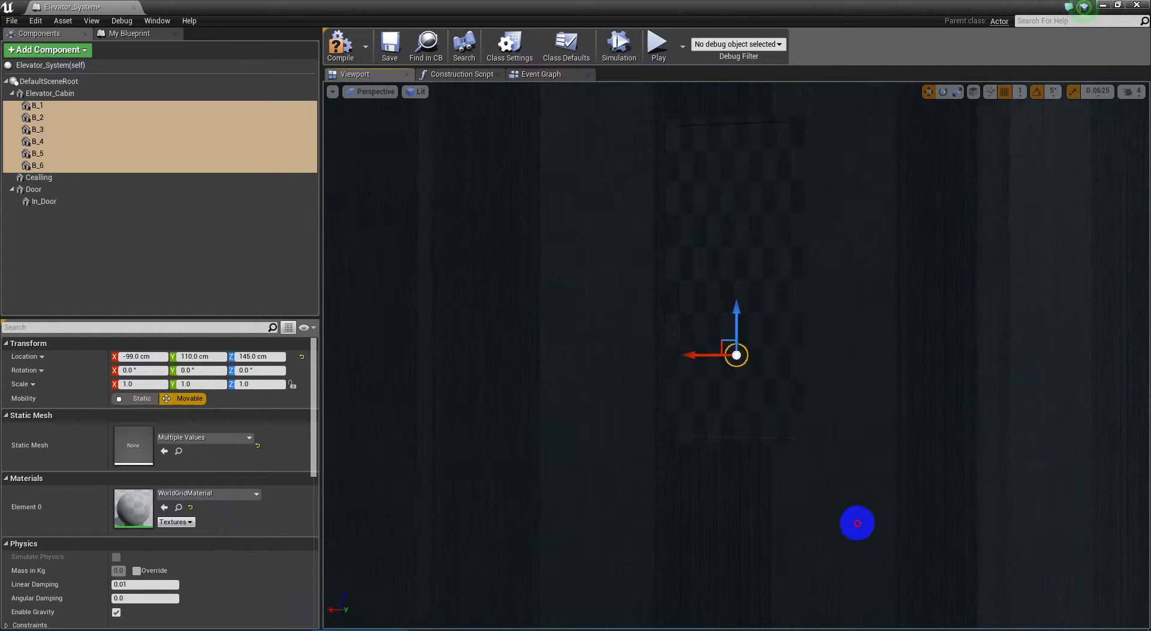
pyautogui.moveTo(737, 327); pyautogui.dragTo(725, 110)
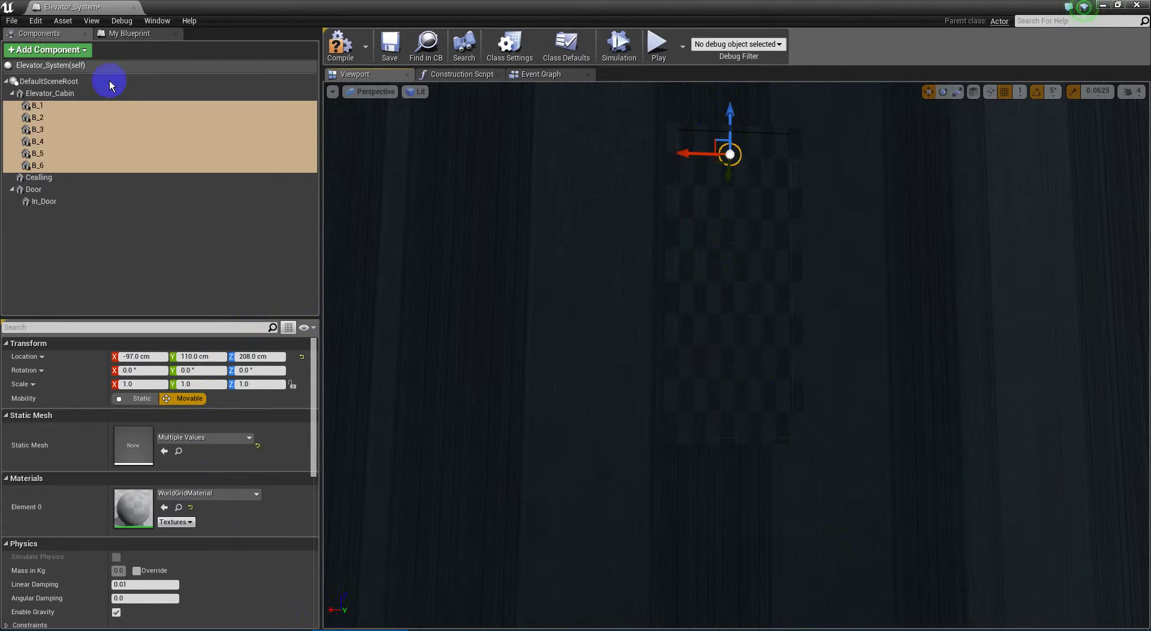
# Lower the B_1 component to about 126 cm and B_2 to about 140 cm in Z on the button panel
pyautogui.click(80, 104)
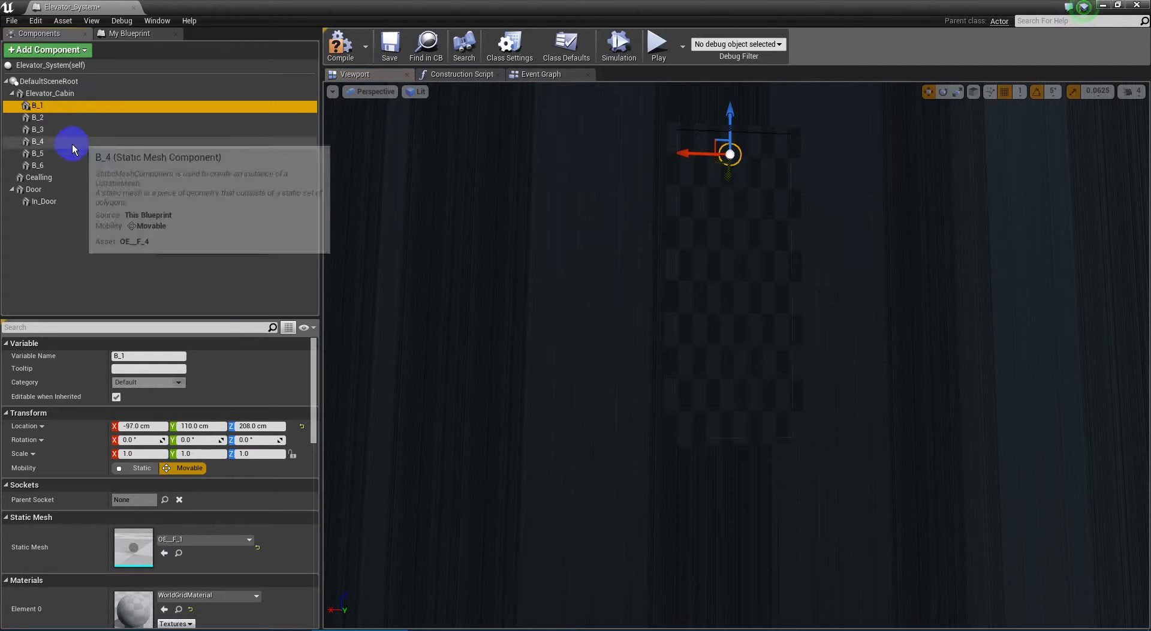
pyautogui.click(67, 164)
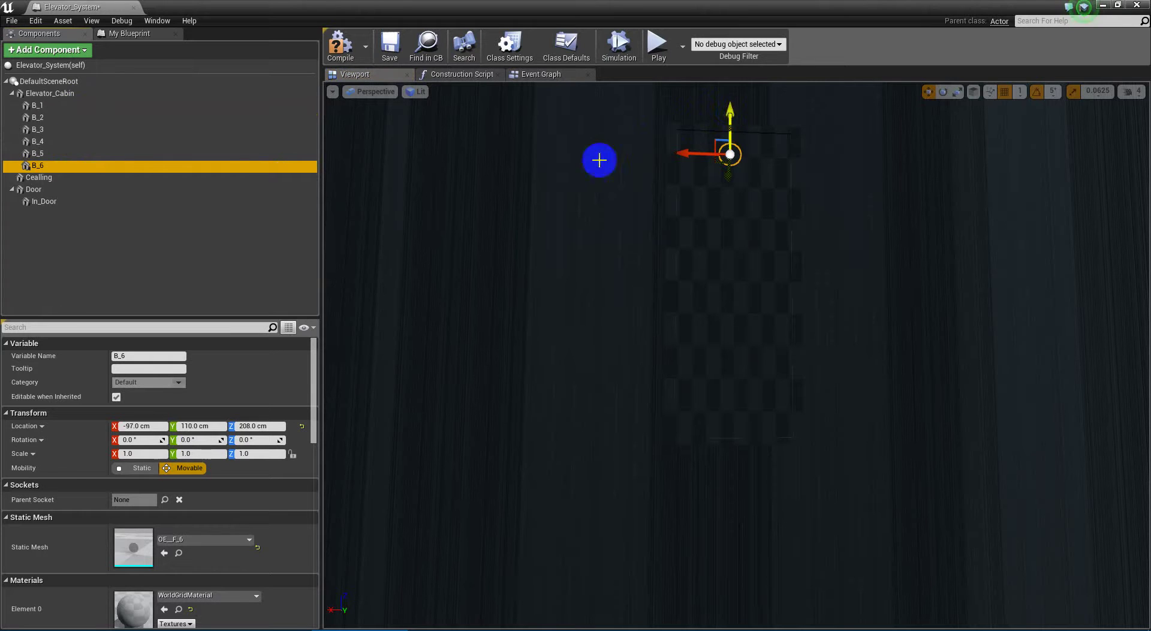
pyautogui.click(122, 105)
pyautogui.moveTo(733, 112); pyautogui.dragTo(756, 350)
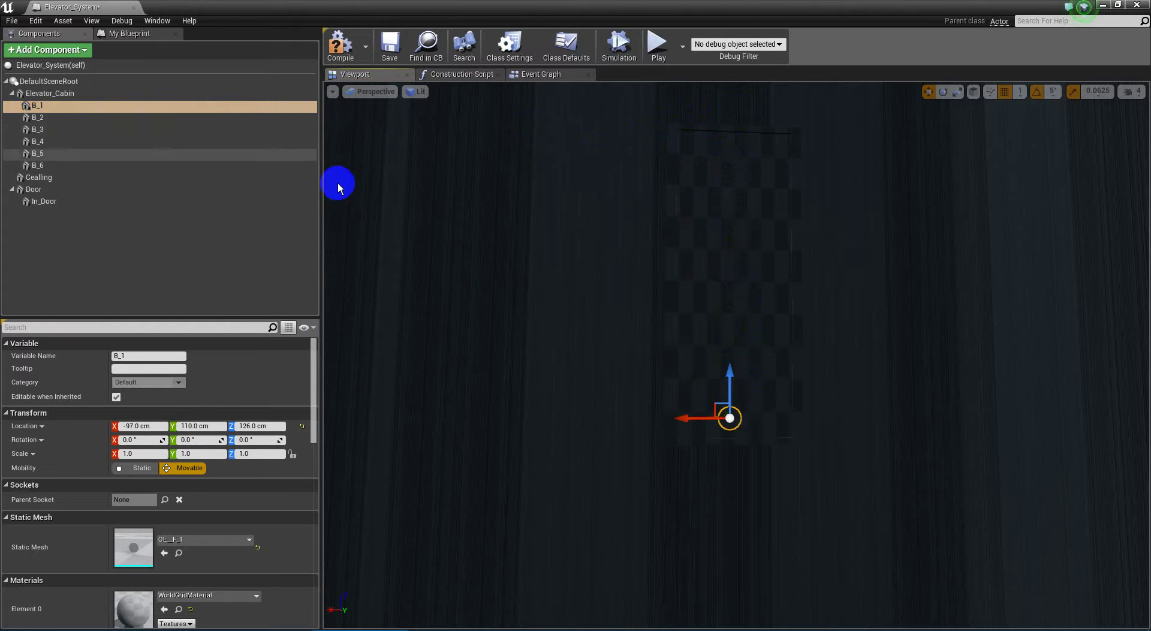
pyautogui.click(131, 119)
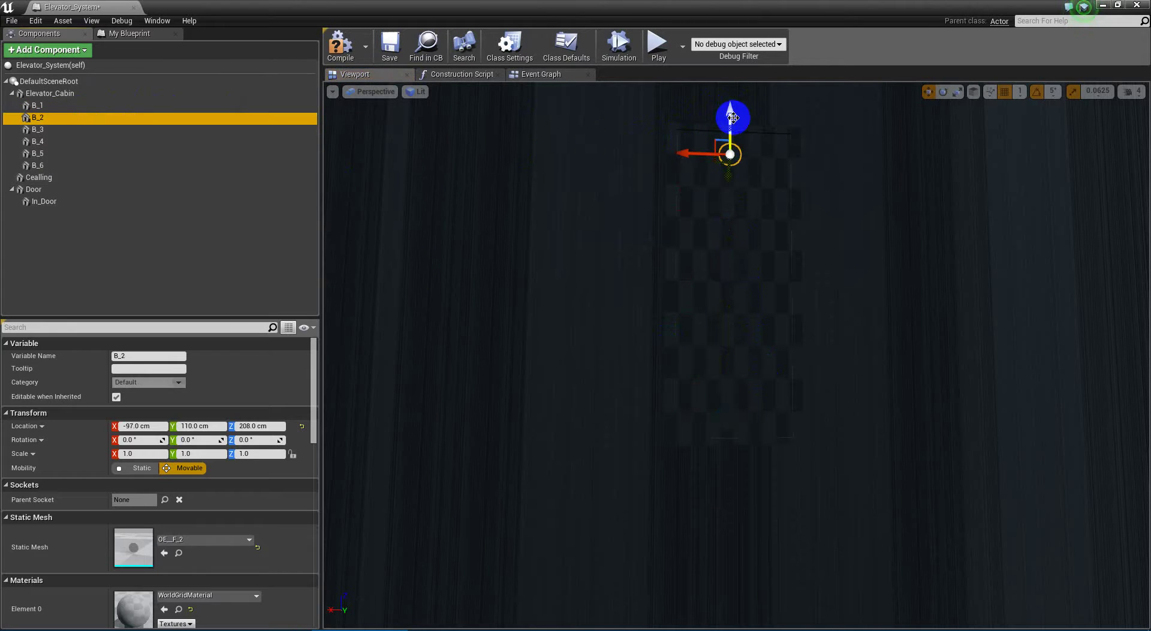
pyautogui.moveTo(729, 116); pyautogui.dragTo(752, 337)
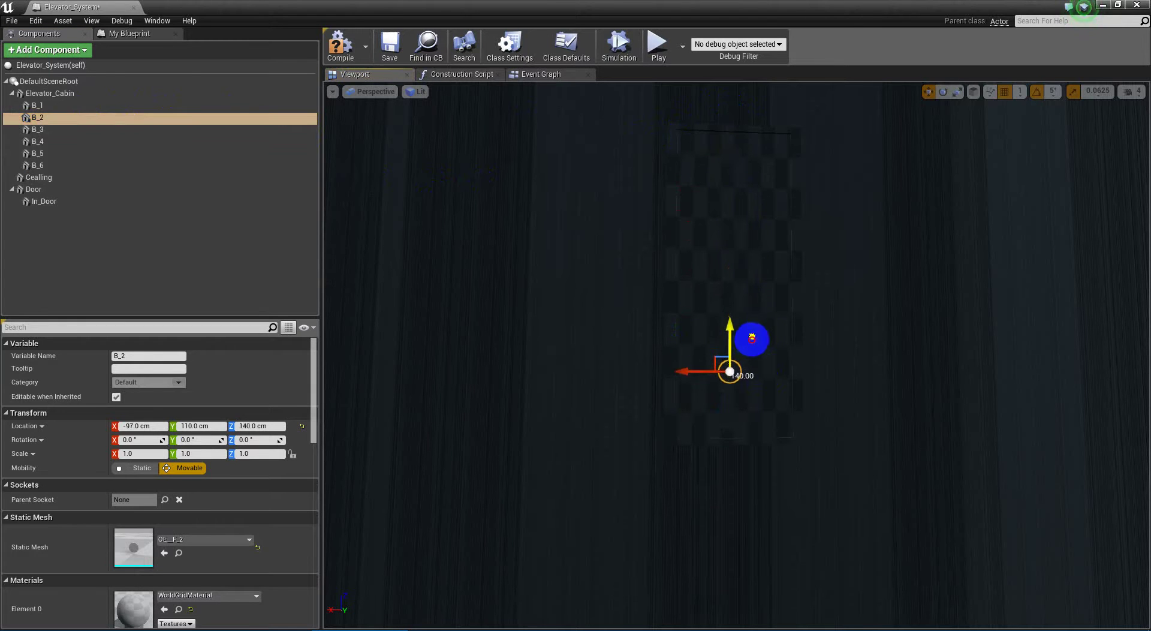
# Lower B_3, B_4 and B_5 along the button panel to about 150, 163 and 192 cm in Z
pyautogui.click(102, 129)
pyautogui.moveTo(735, 116); pyautogui.dragTo(733, 298)
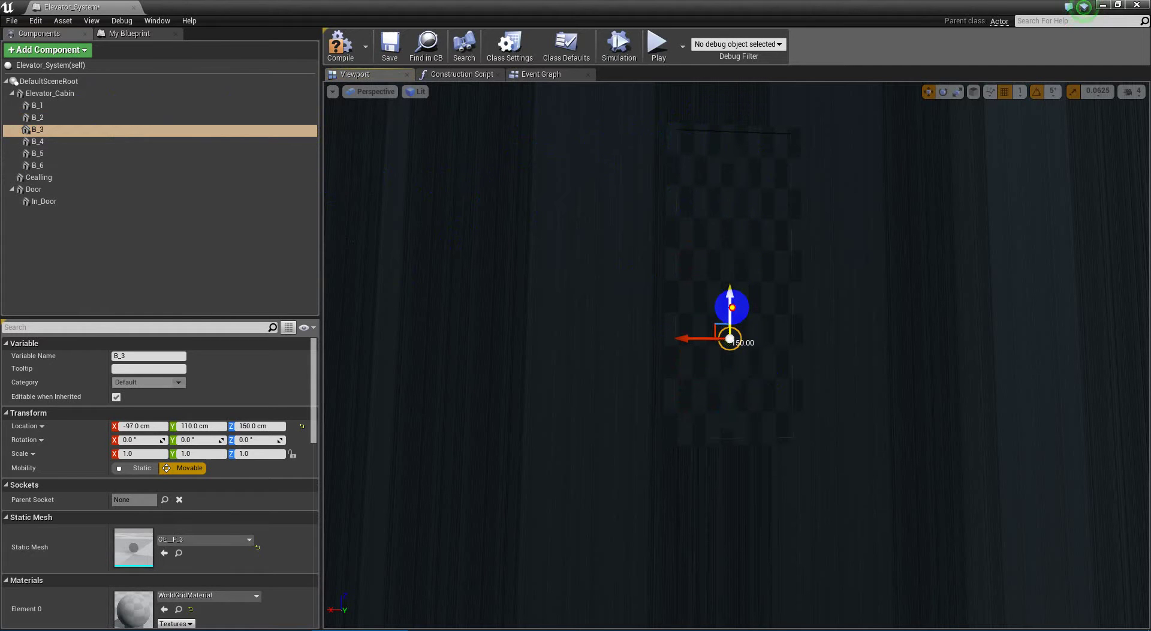
pyautogui.click(72, 142)
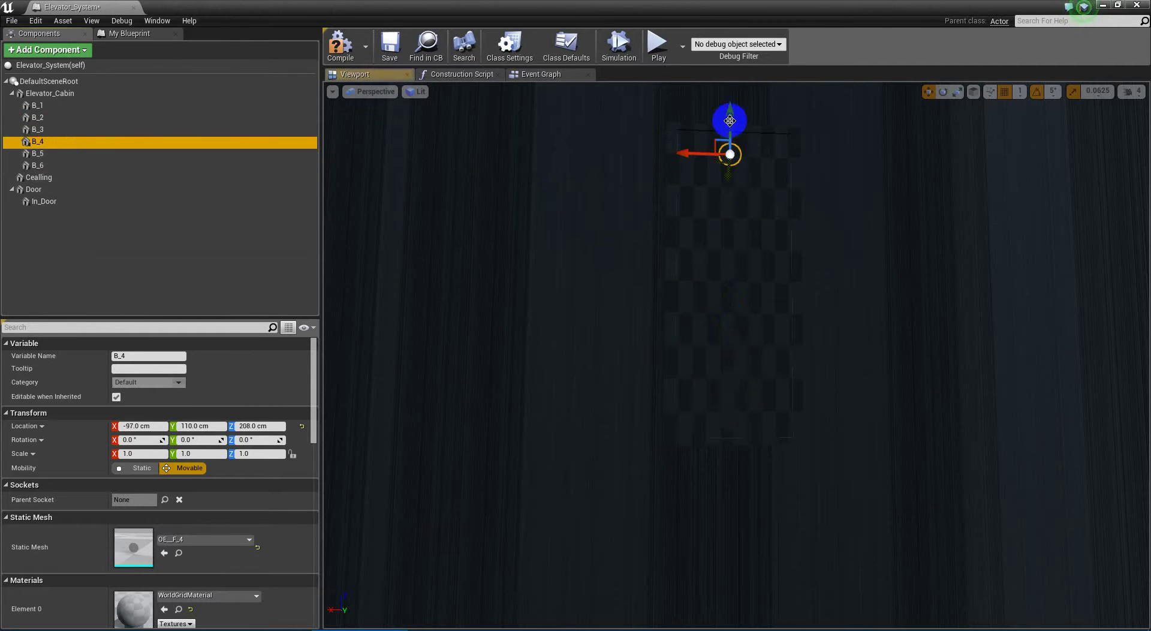
pyautogui.moveTo(732, 120); pyautogui.dragTo(730, 265)
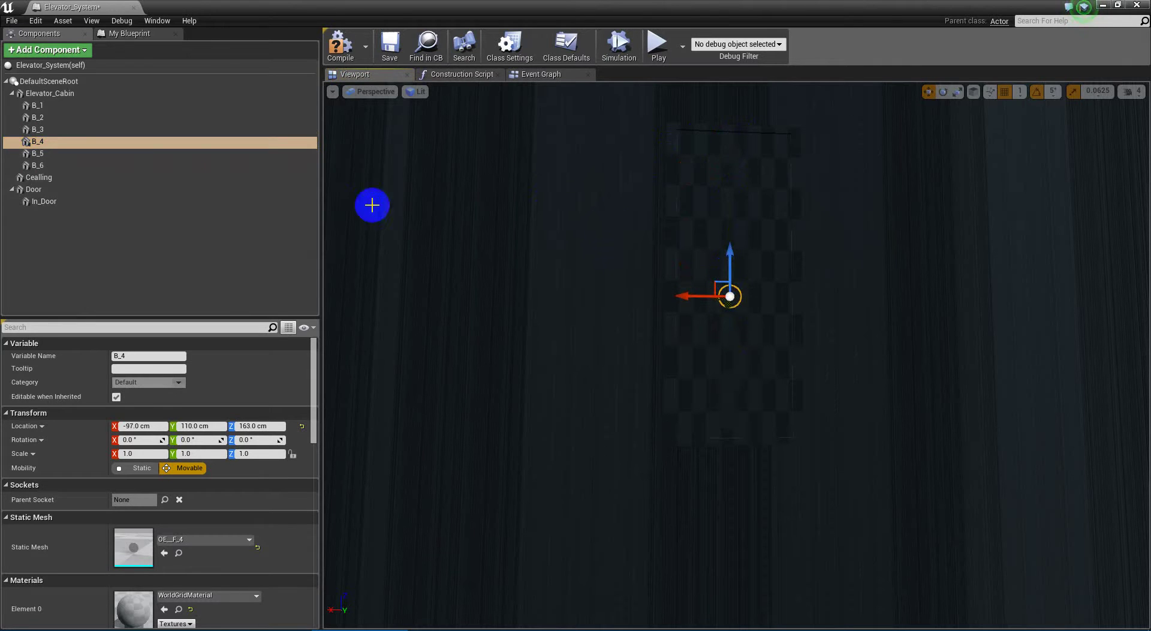
pyautogui.click(92, 153)
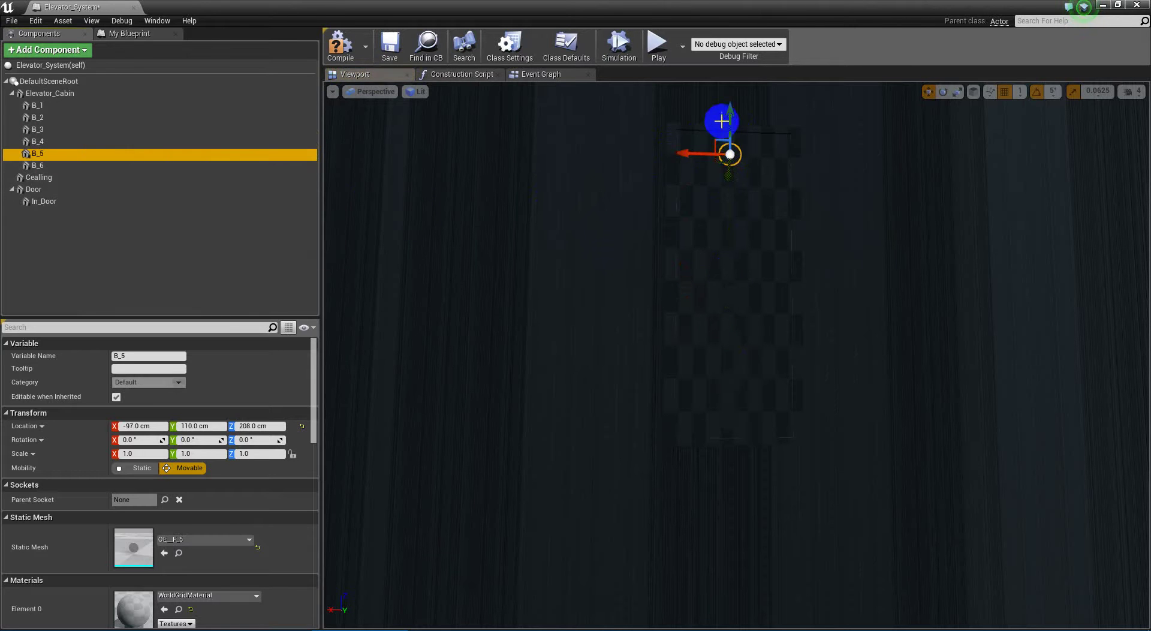
pyautogui.moveTo(721, 121); pyautogui.dragTo(732, 174)
pyautogui.moveTo(694, 366); pyautogui.dragTo(701, 461, button='right')
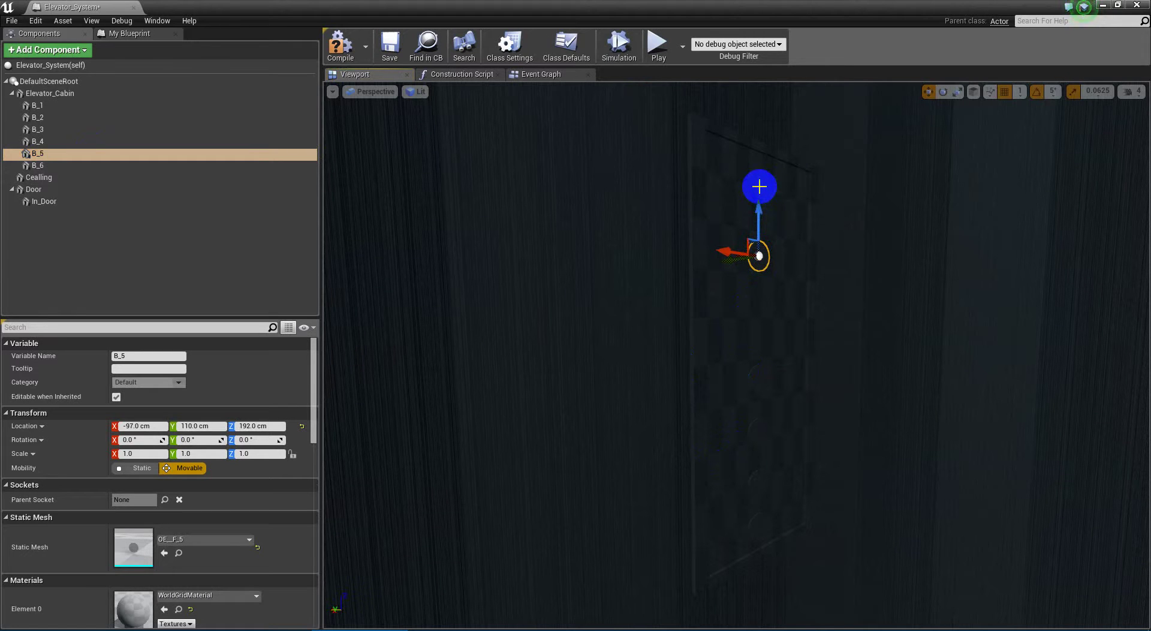
# Raise components B_1 to B_4 together by about 3 cm, bringing B_1 to about 129 cm in Z
pyautogui.click(759, 530)
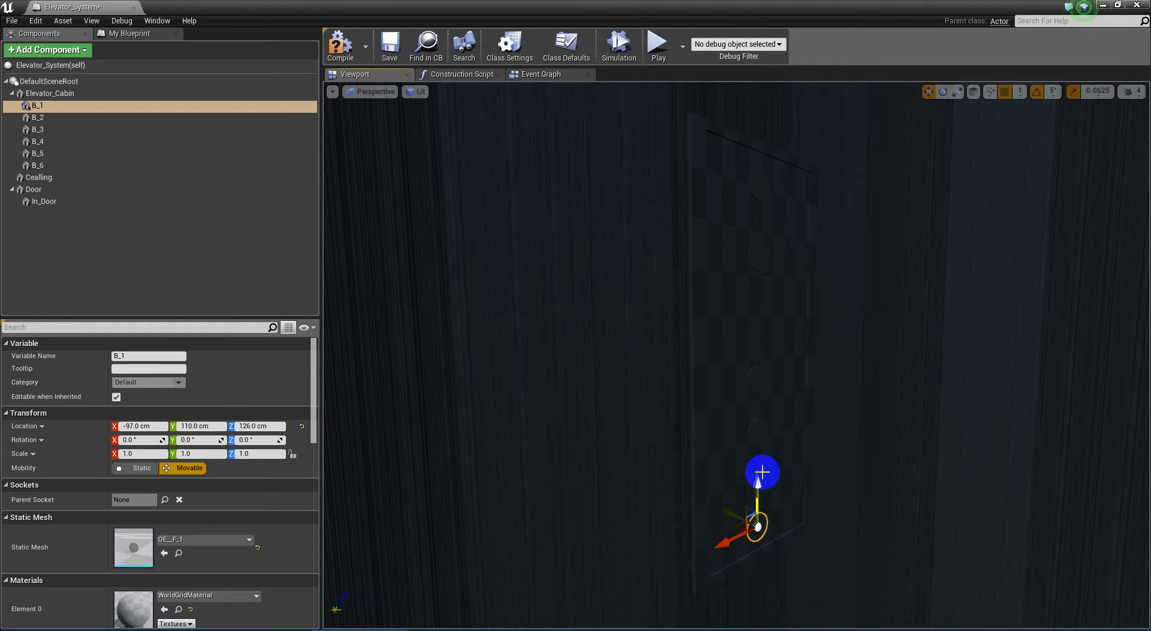
pyautogui.keyDown('ctrl'); pyautogui.click(762, 472); pyautogui.keyUp('ctrl')
pyautogui.keyDown('ctrl'); pyautogui.click(758, 434); pyautogui.keyUp('ctrl')
pyautogui.keyDown('ctrl'); pyautogui.click(758, 381); pyautogui.keyUp('ctrl')
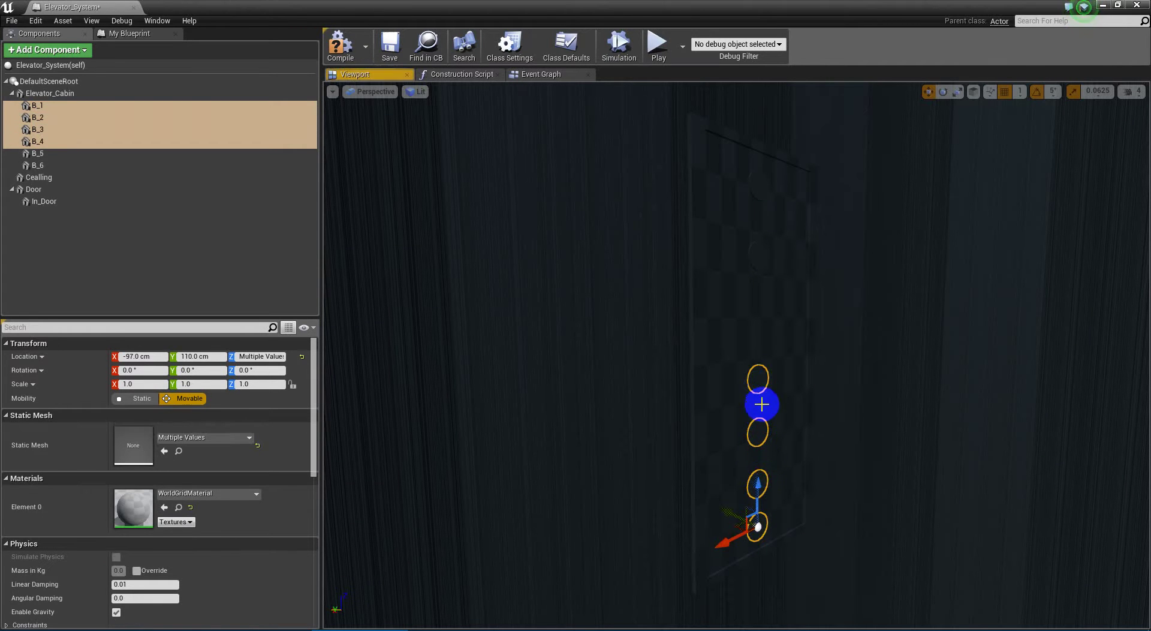
pyautogui.moveTo(760, 483); pyautogui.dragTo(735, 481)
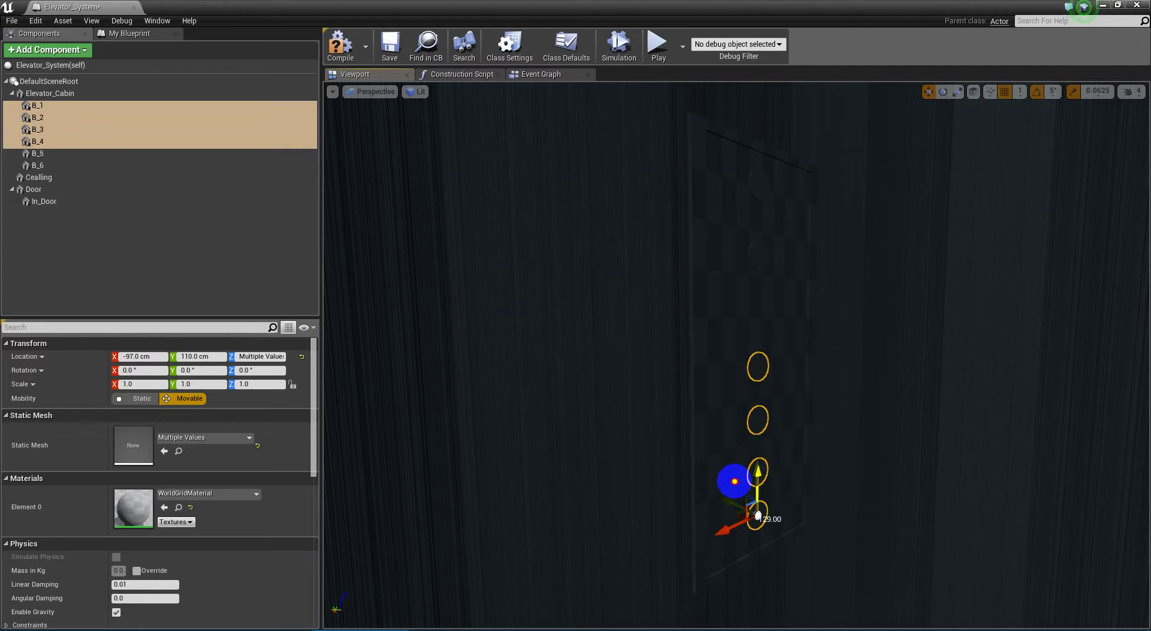
# Raise the B_5 component to about 196 cm and B_4 to about 180 cm in Z
pyautogui.click(767, 242)
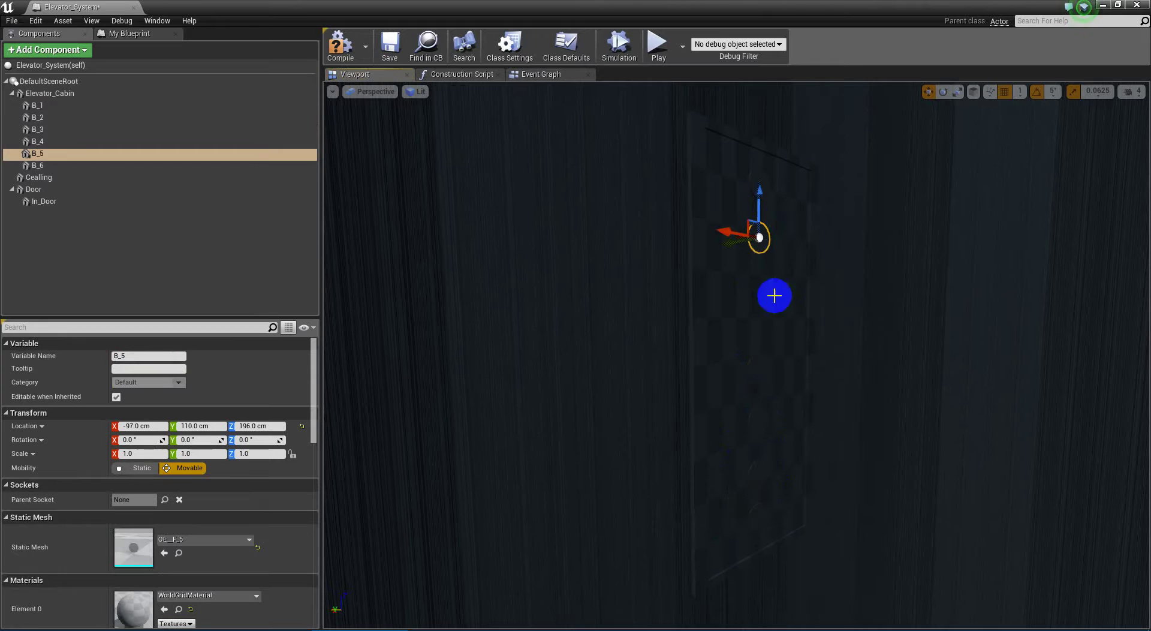
pyautogui.click(759, 373)
pyautogui.moveTo(756, 340); pyautogui.dragTo(761, 275)
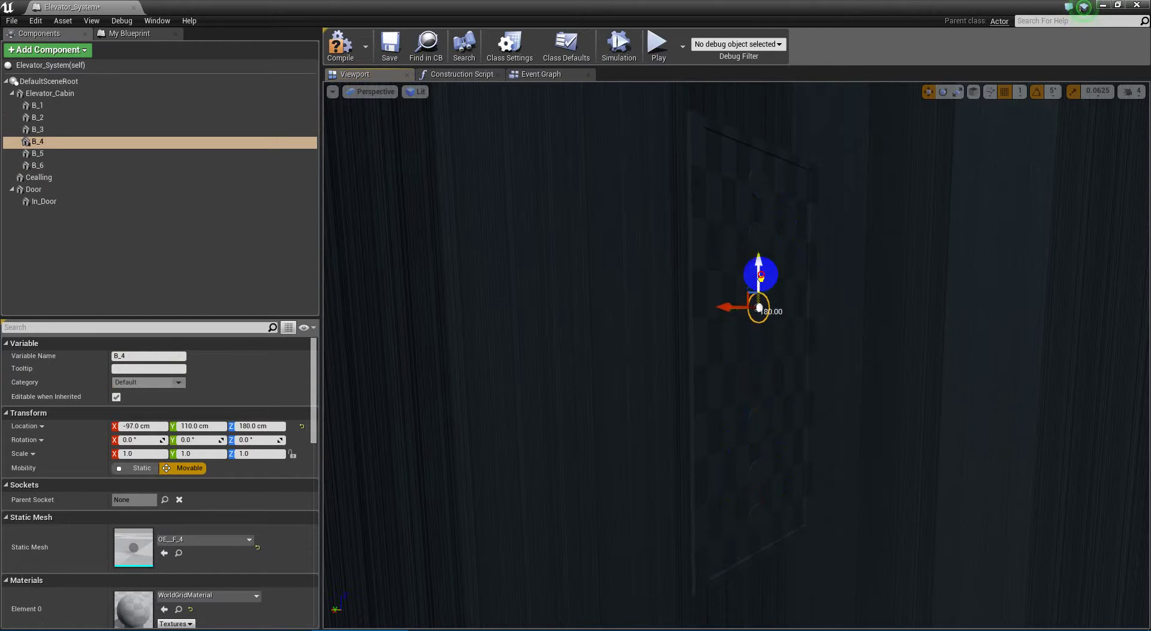
# Raise the B_3 component to about 167 cm and B_2 to about 147 cm in Z
pyautogui.click(757, 420)
pyautogui.moveTo(753, 385); pyautogui.dragTo(753, 320)
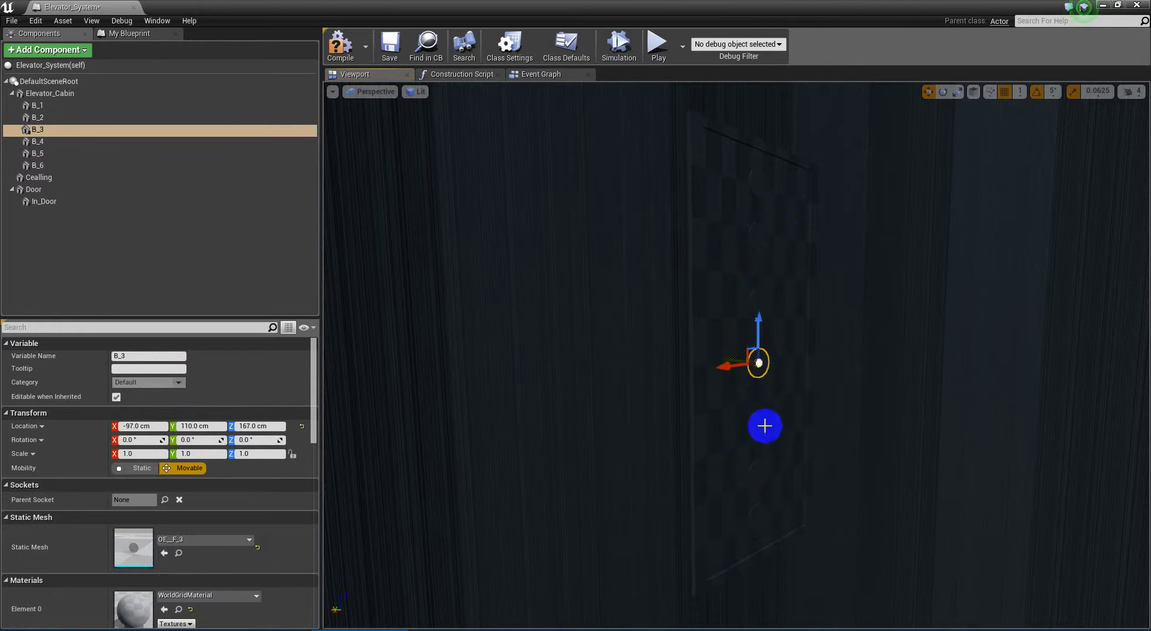
pyautogui.click(761, 476)
pyautogui.moveTo(758, 507); pyautogui.dragTo(759, 438)
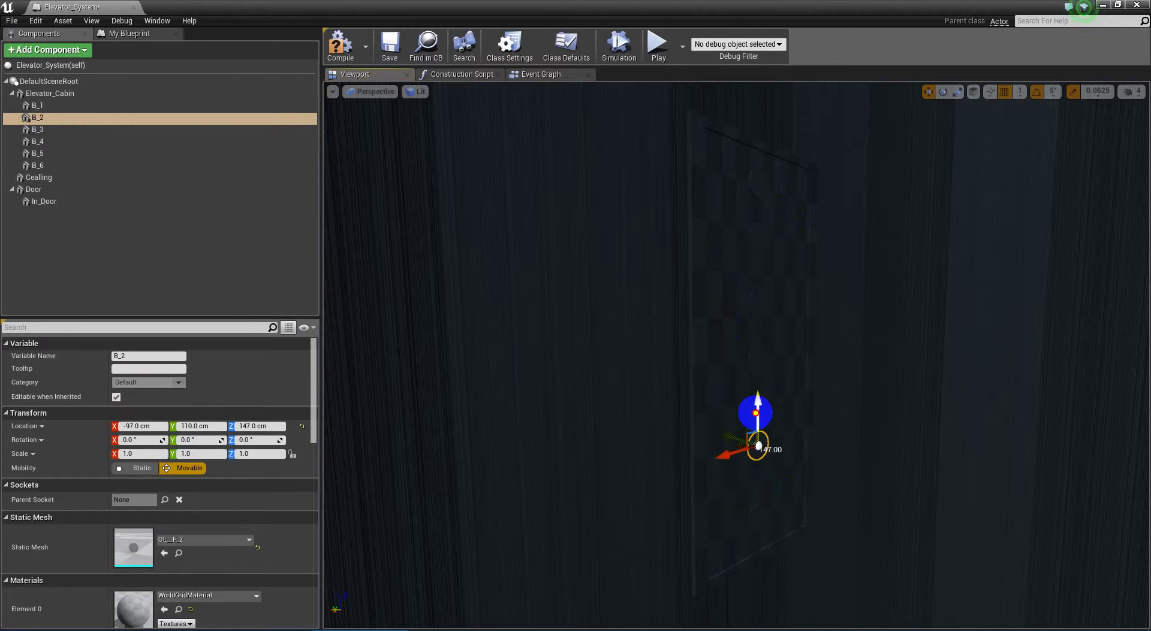
# Even out the spacing of the upper buttons by moving B_4 to about 181 cm and B_5 to about 193 cm in Z
pyautogui.click(757, 360)
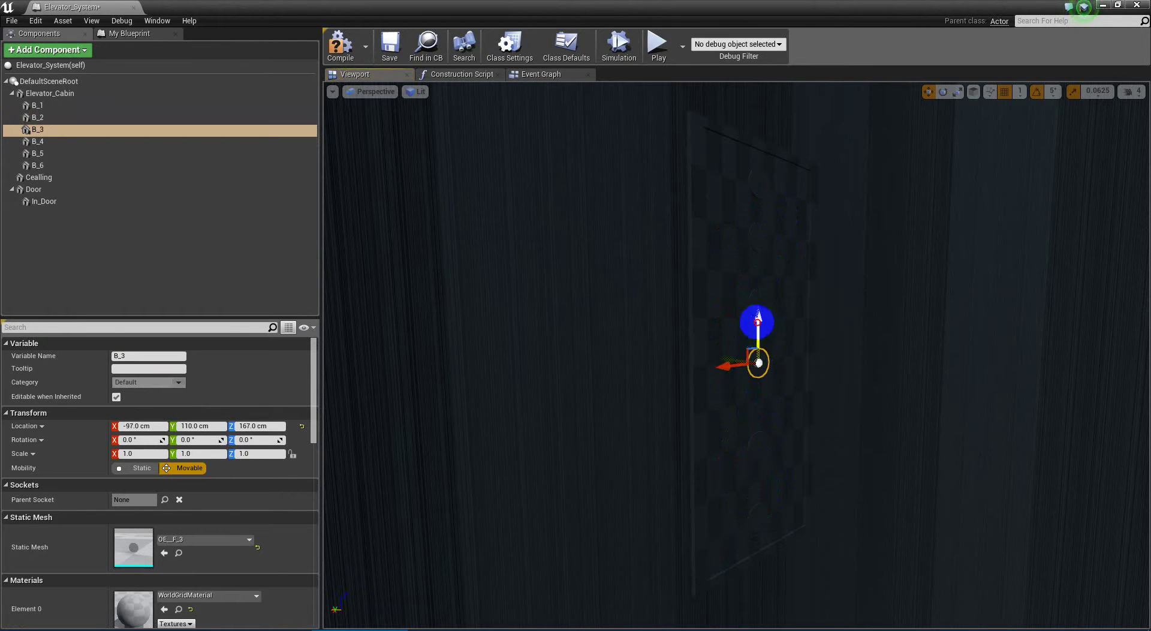
pyautogui.click(759, 302)
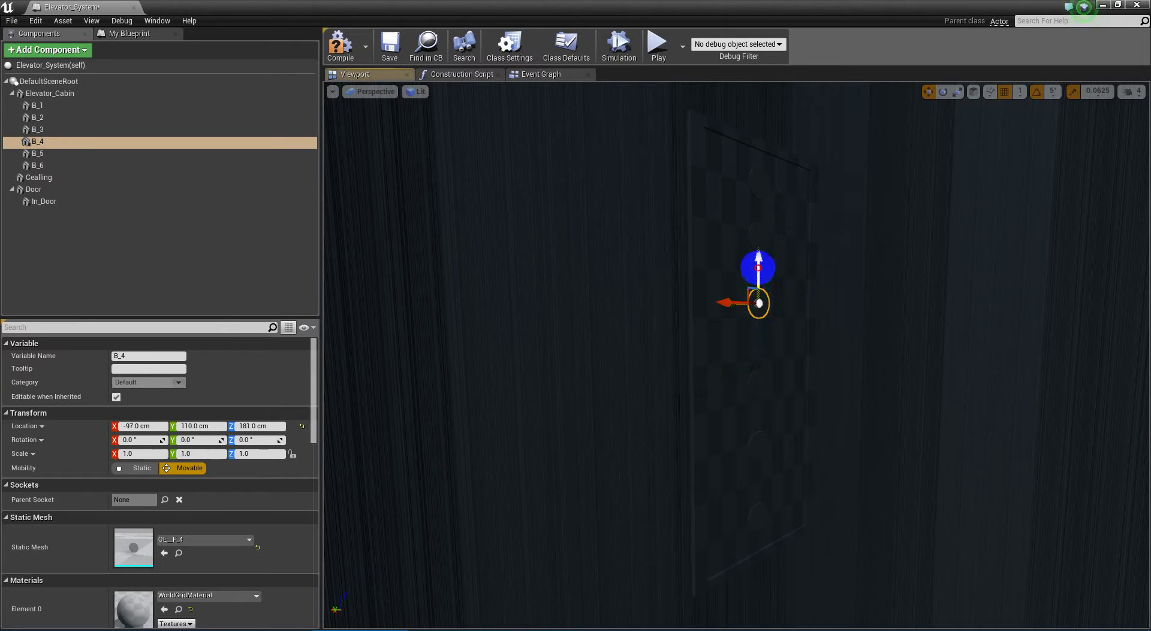
pyautogui.click(762, 240)
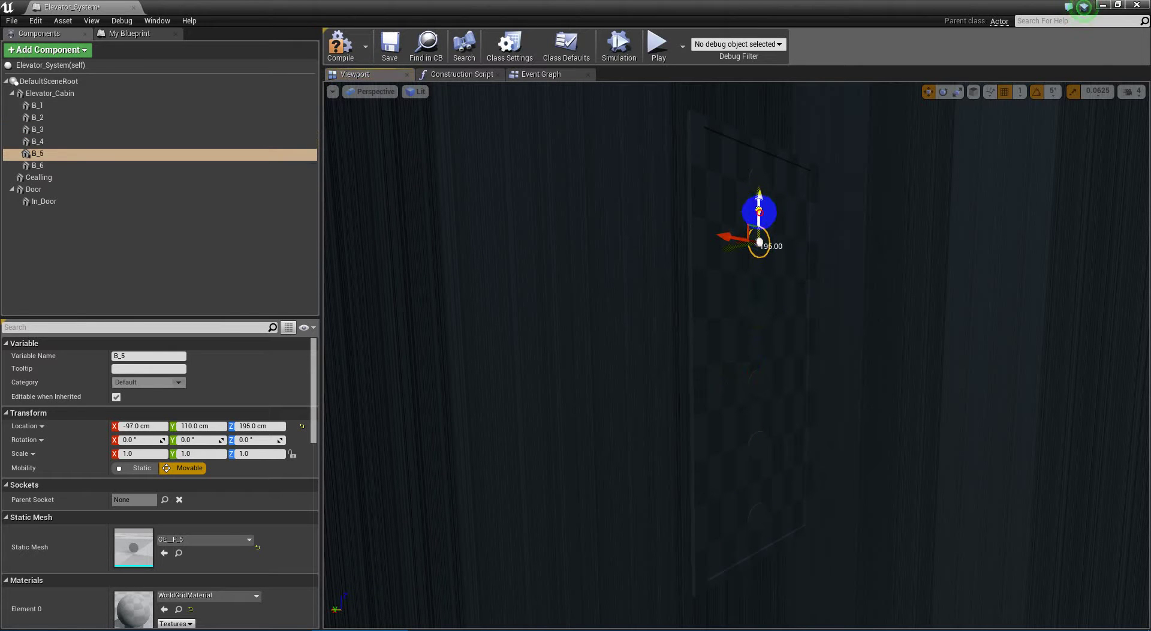
pyautogui.moveTo(923, 298); pyautogui.dragTo(908, 329, button='right')
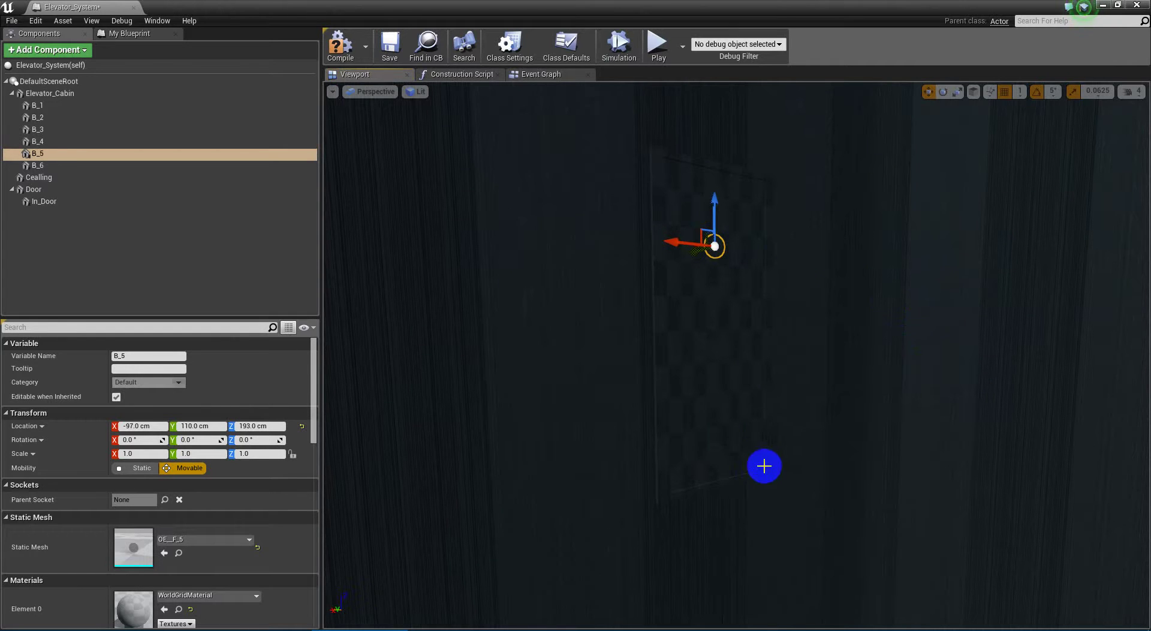
pyautogui.moveTo(763, 466)
pyautogui.mouseDown(button='right')
pyautogui.moveTo(730, 465)
pyautogui.moveTo(779, 463)
pyautogui.moveTo(775, 480)
pyautogui.mouseUp(button='right')
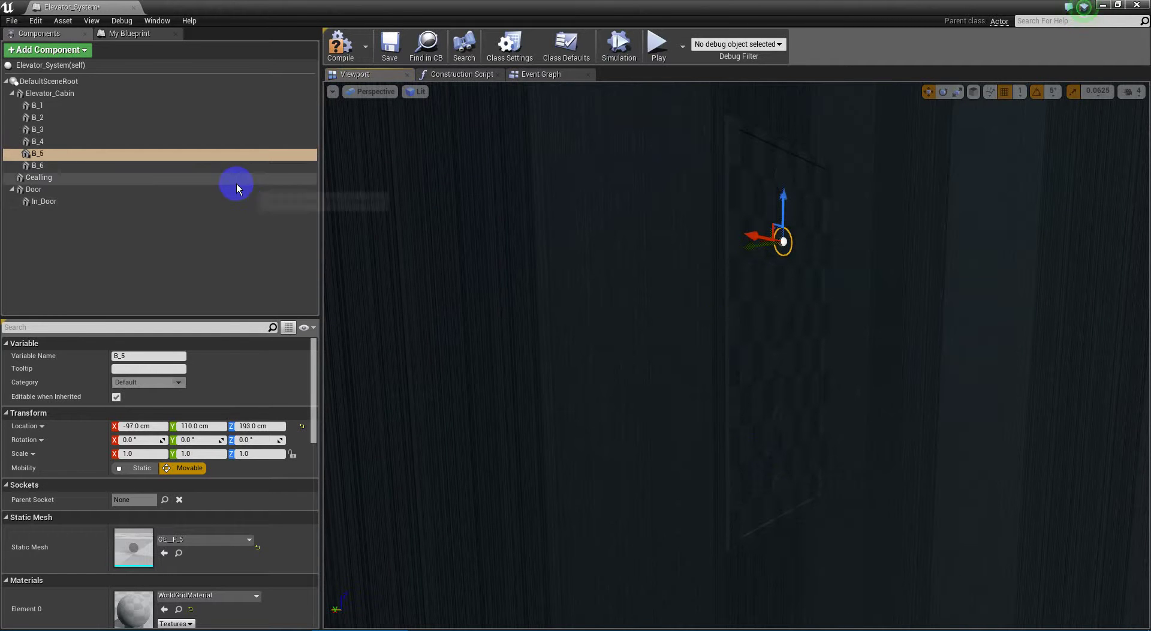
# Assign the M_Metal_Brushed_Nickel material to the Elevator_Cabin component
pyautogui.click(53, 94)
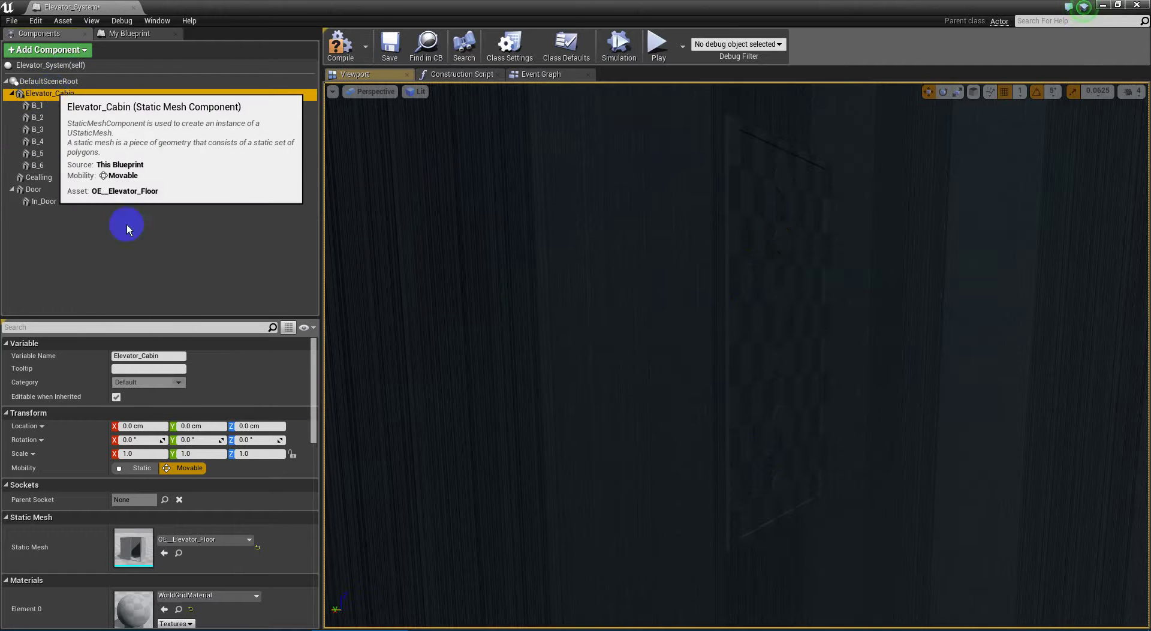
pyautogui.scroll(-5, 234, 507)
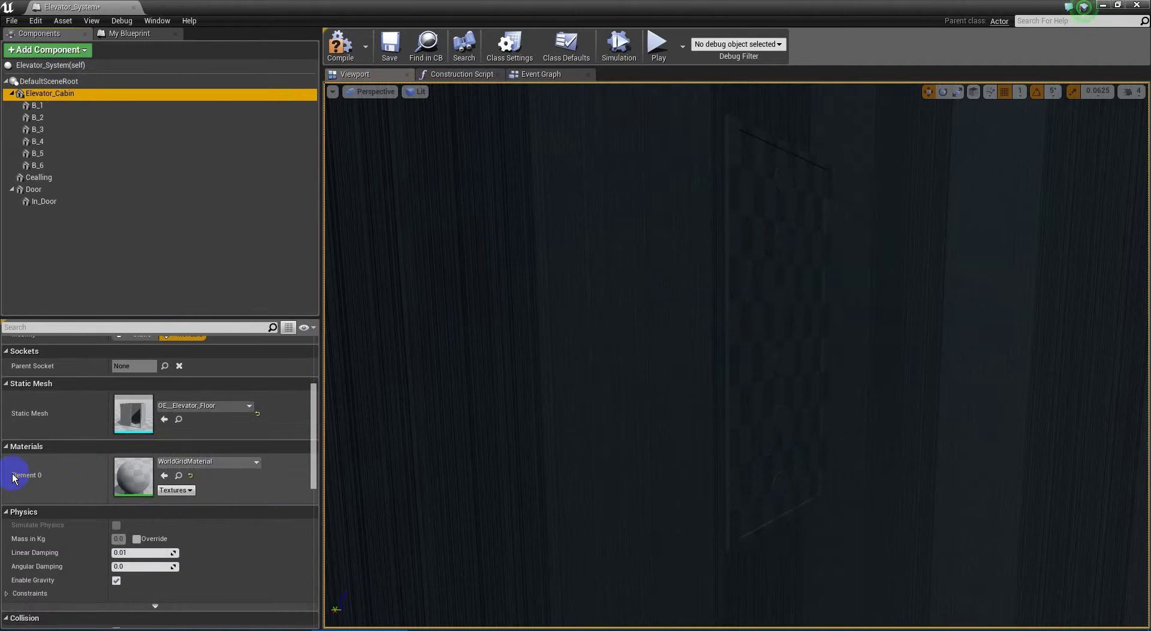
pyautogui.click(255, 463)
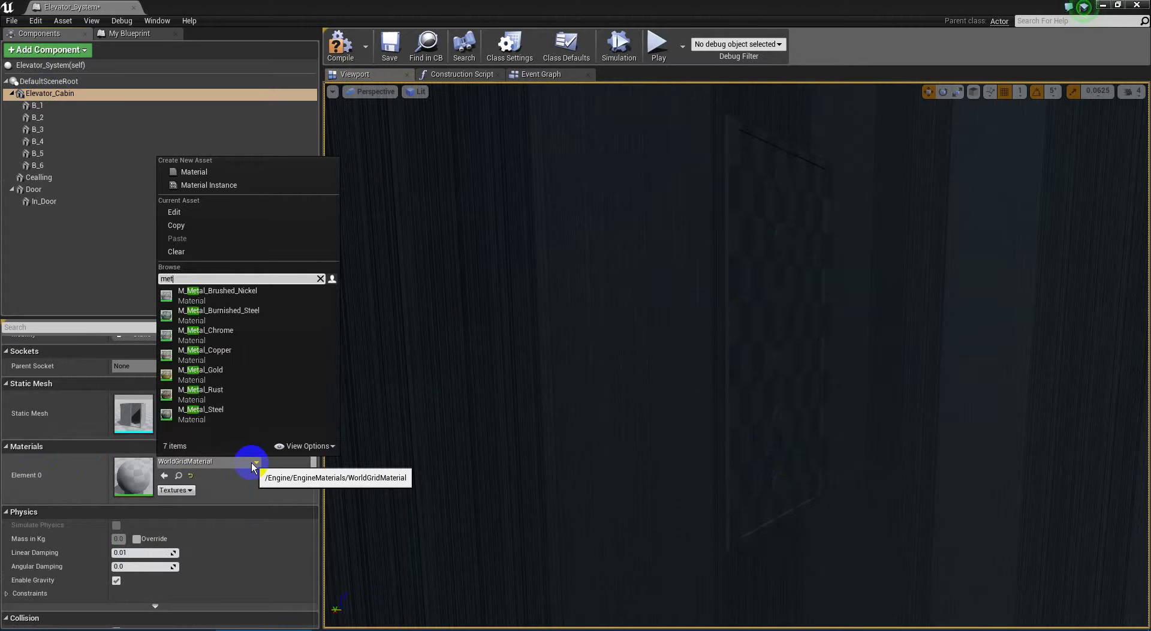
pyautogui.click(247, 297)
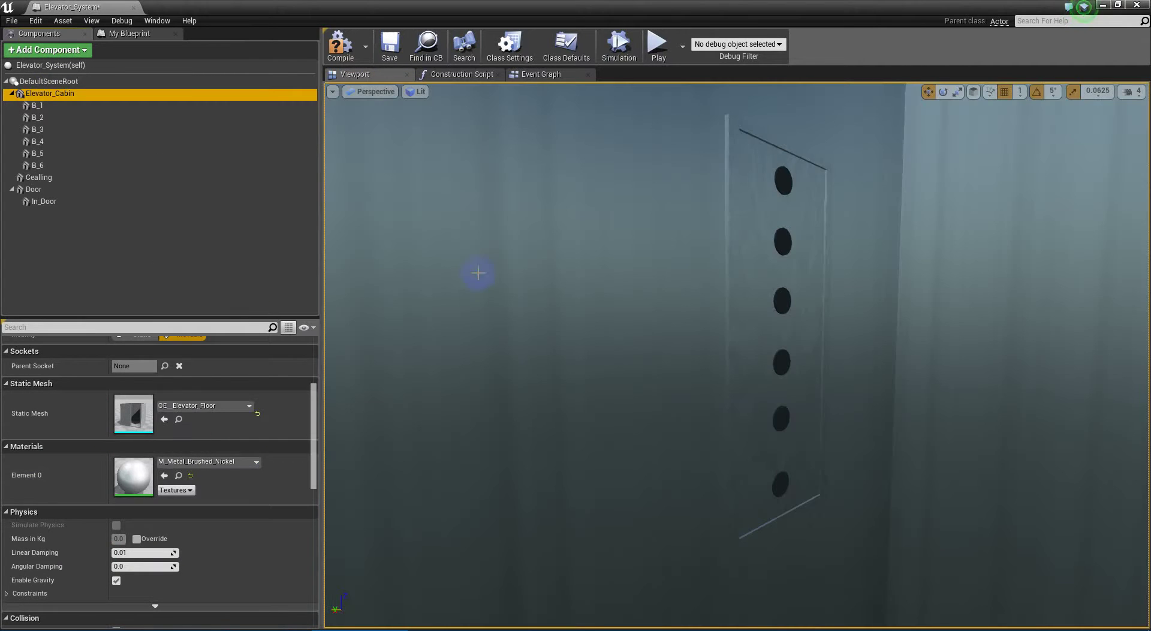
# Apply the M_Wood_Walnut material to the Door component
pyautogui.moveTo(640, 283); pyautogui.dragTo(741, 2)
pyautogui.moveTo(763, 420); pyautogui.dragTo(673, 274)
pyautogui.click(608, 270)
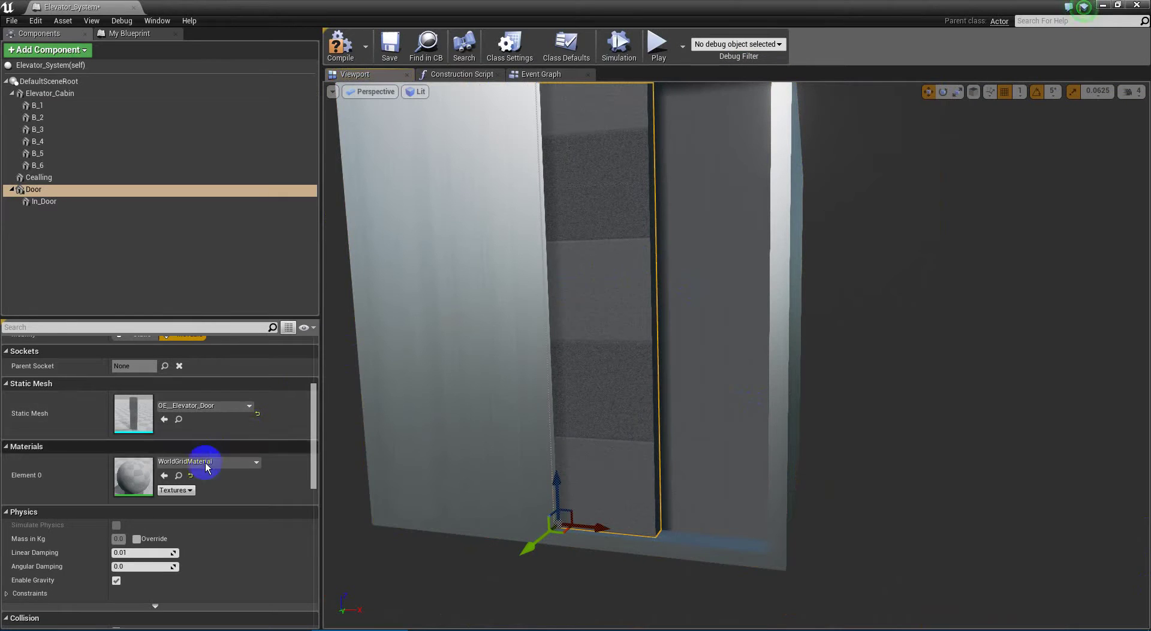
pyautogui.click(225, 464)
pyautogui.write('wo')
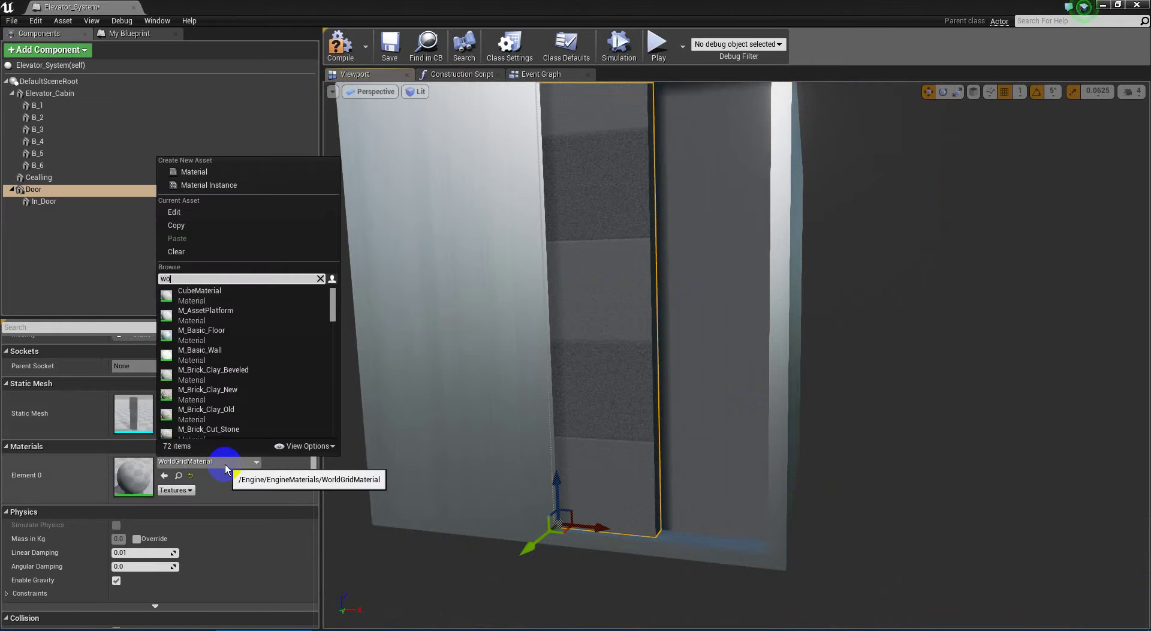
pyautogui.write('o')
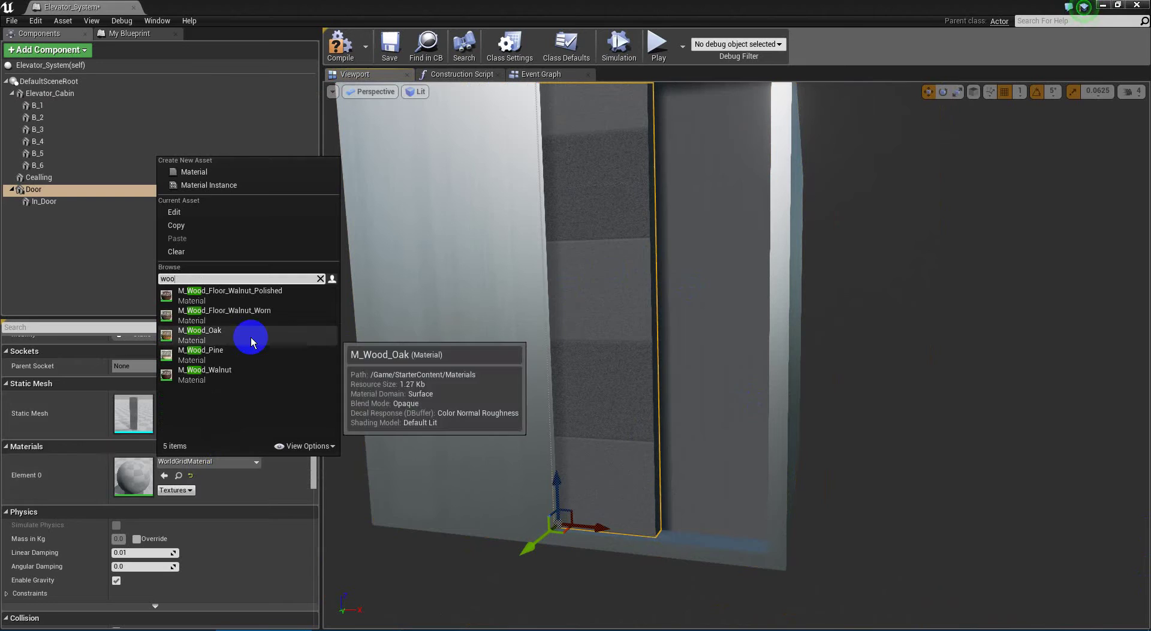
pyautogui.click(251, 369)
# Assign the M_Wood_Oak material to the In_Door component
pyautogui.moveTo(645, 443); pyautogui.dragTo(664, 363, button='right')
pyautogui.click(715, 343)
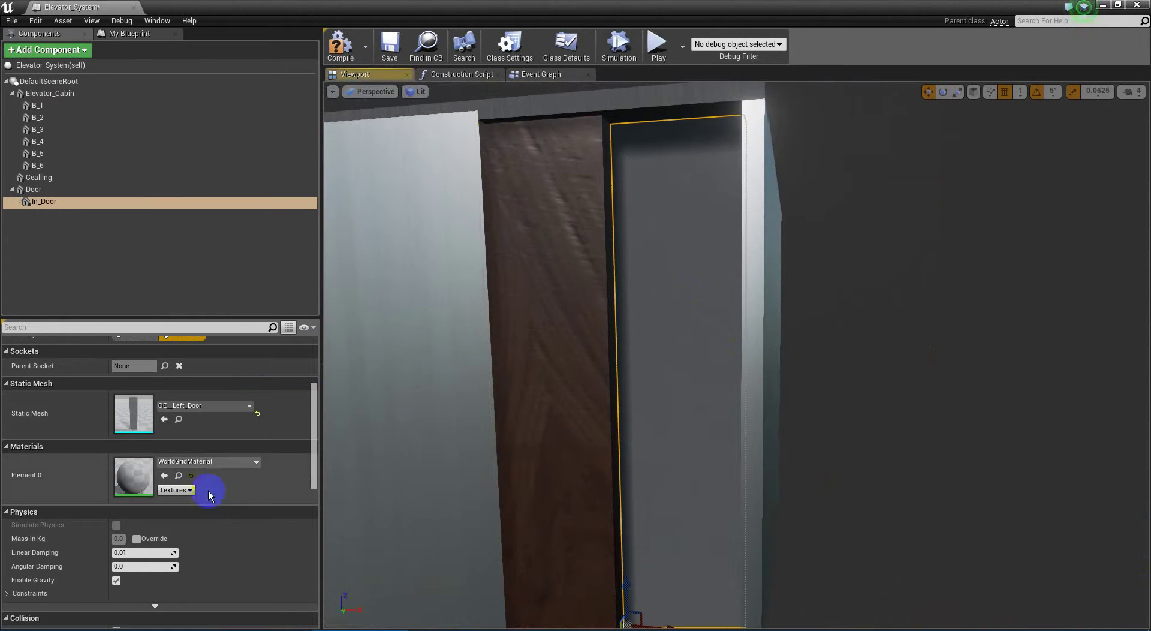
pyautogui.click(207, 465)
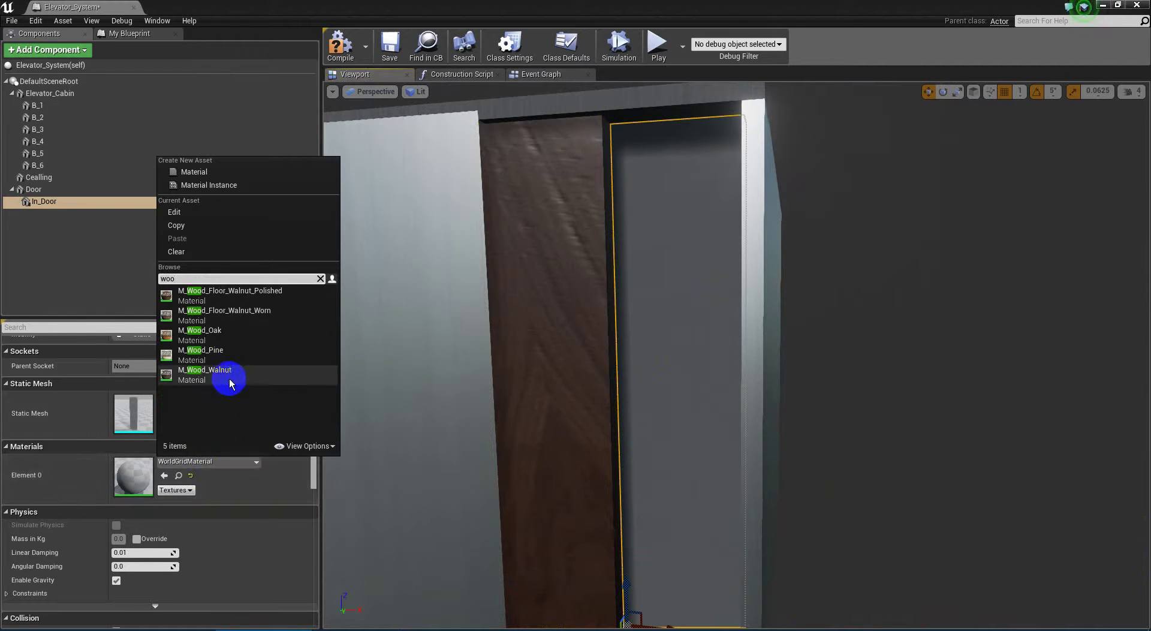
pyautogui.click(240, 333)
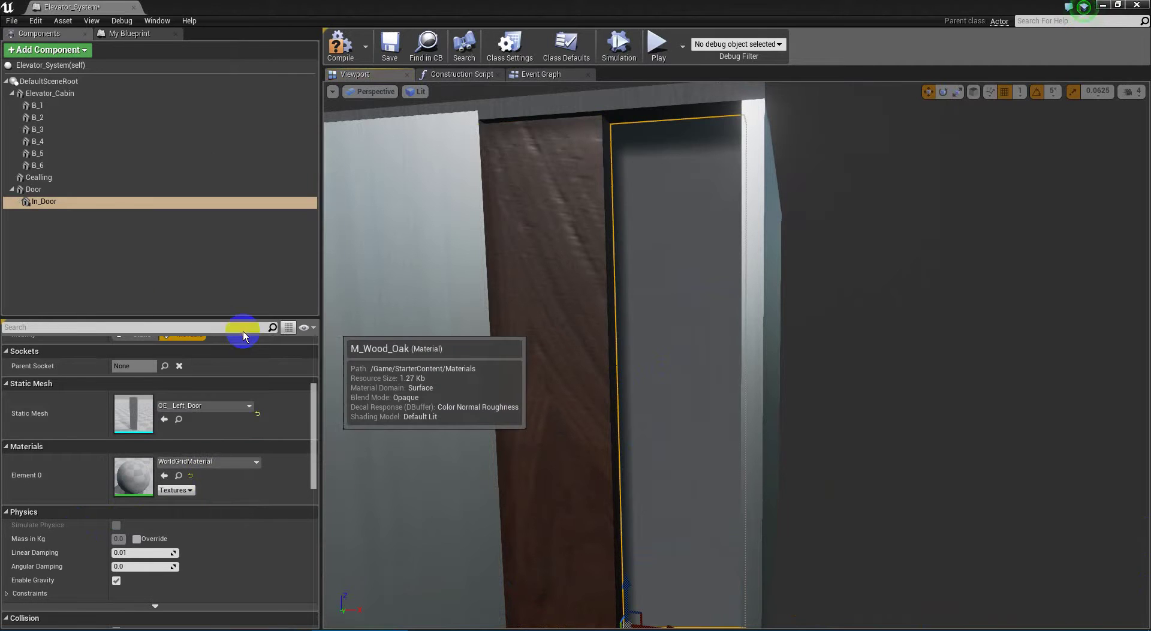
# Change the Door component's material to M_Wood_Oak to match the inner door
pyautogui.moveTo(617, 413); pyautogui.dragTo(596, 312)
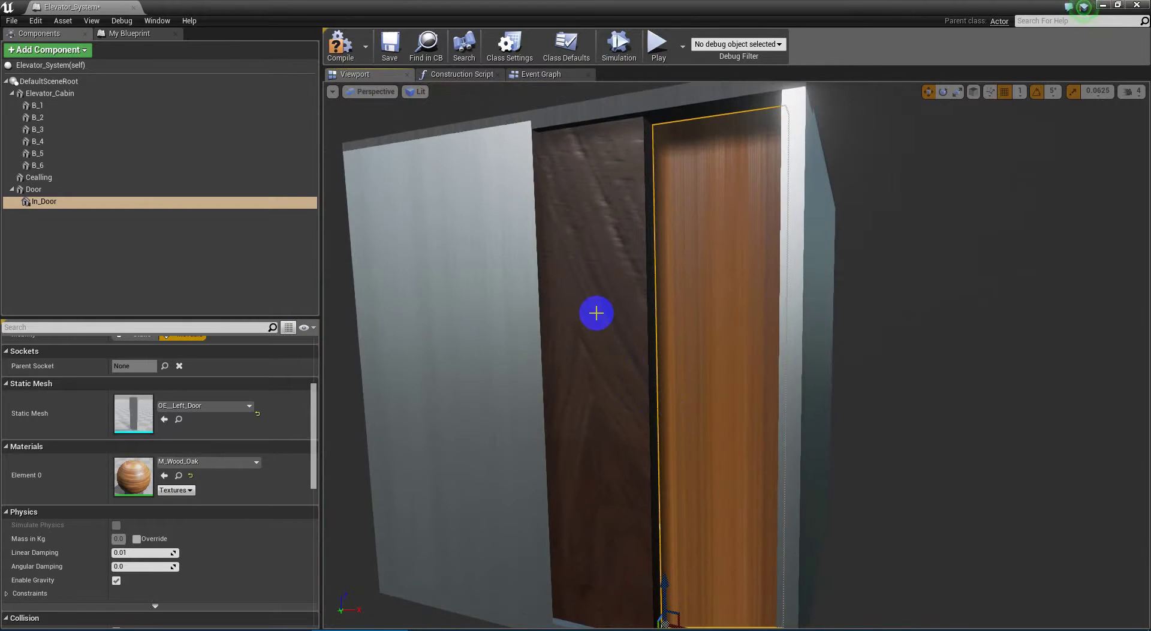
pyautogui.click(593, 305)
pyautogui.click(201, 462)
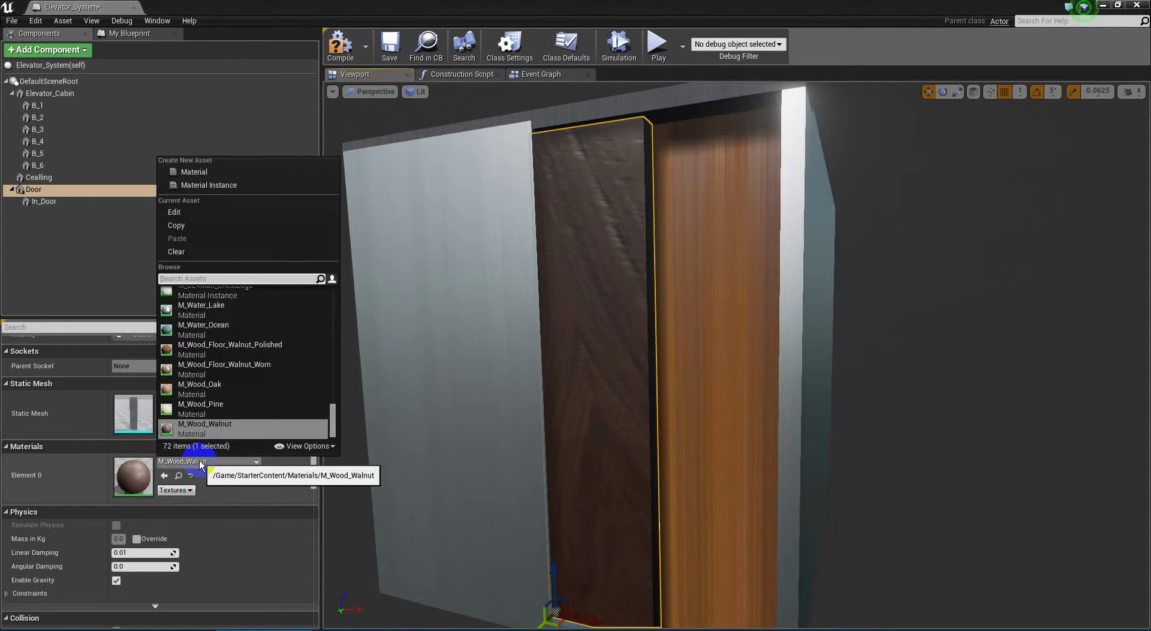
pyautogui.write('oak')
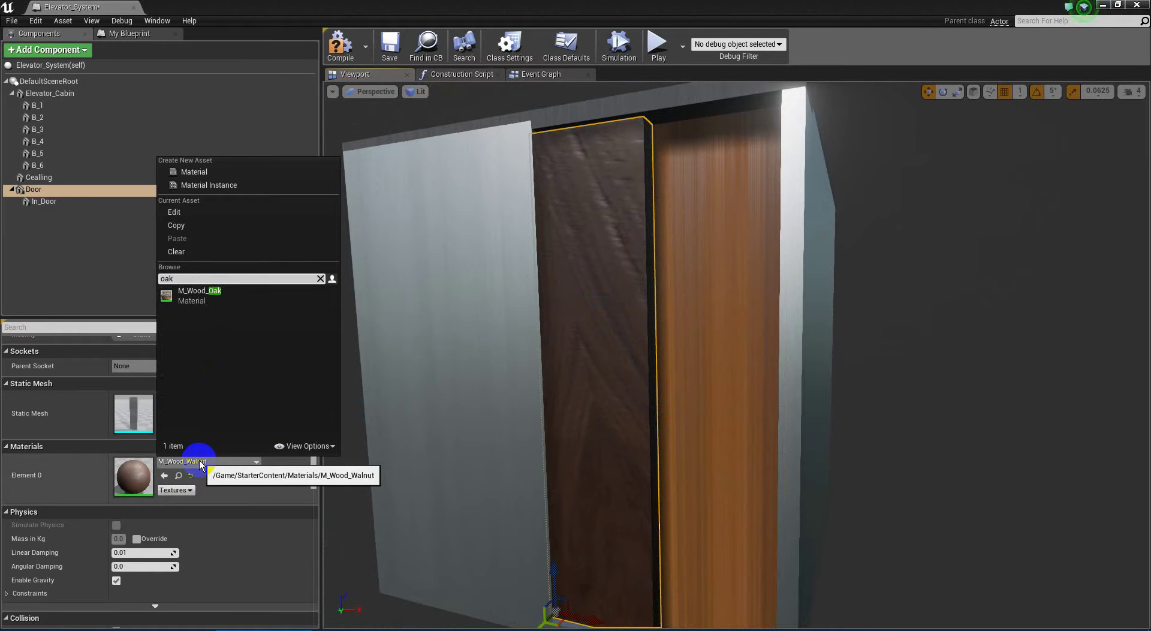
pyautogui.click(231, 298)
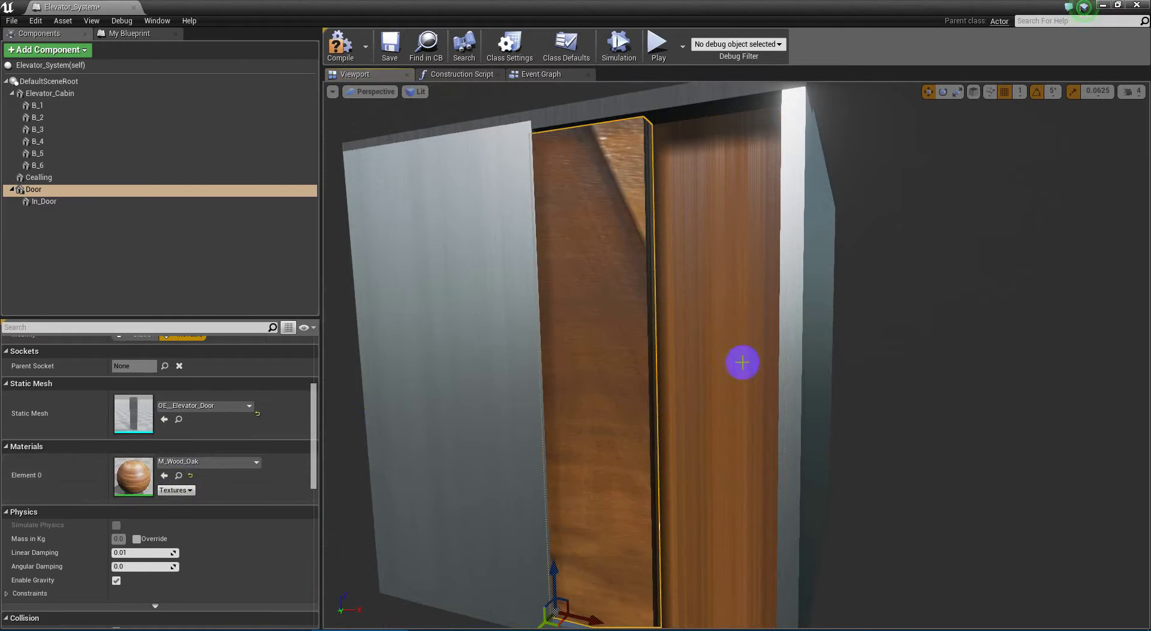
# Apply the M_Metal_Burnished_Steel material to the Cealling component
pyautogui.moveTo(743, 360); pyautogui.dragTo(655, 217)
pyautogui.click(665, 319)
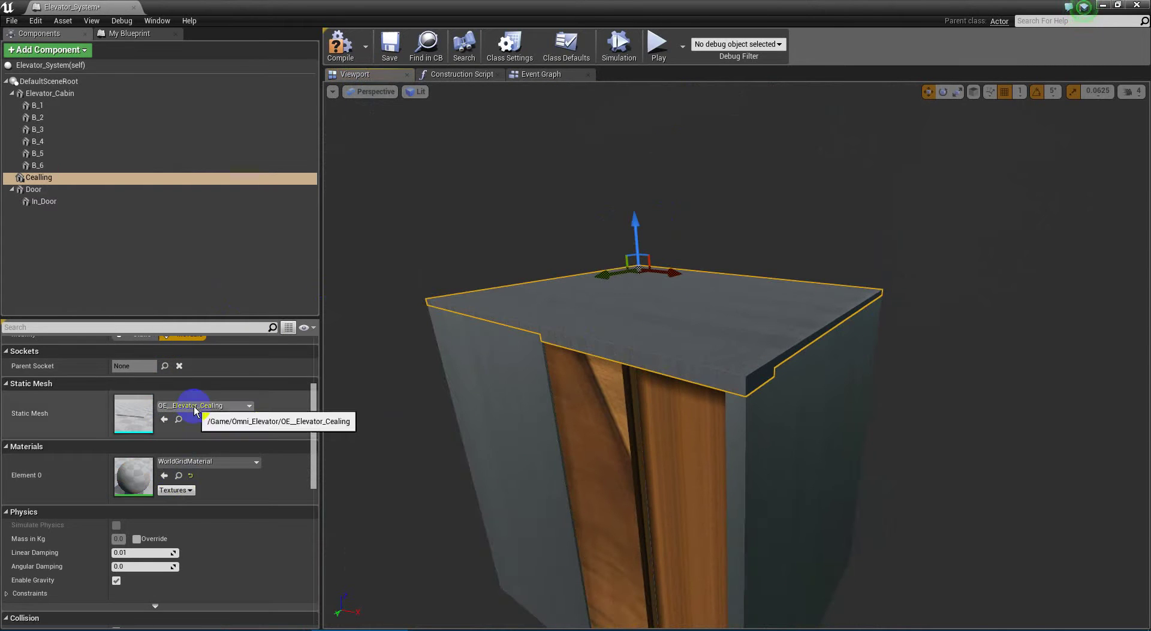
pyautogui.scroll(2, 193, 400)
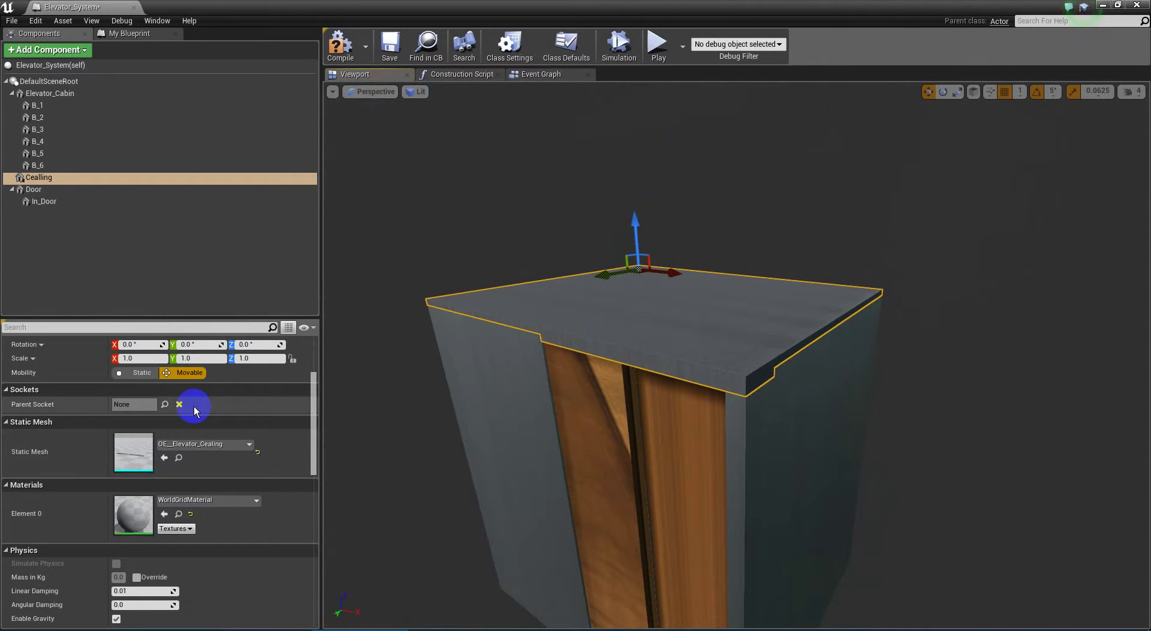
pyautogui.click(187, 501)
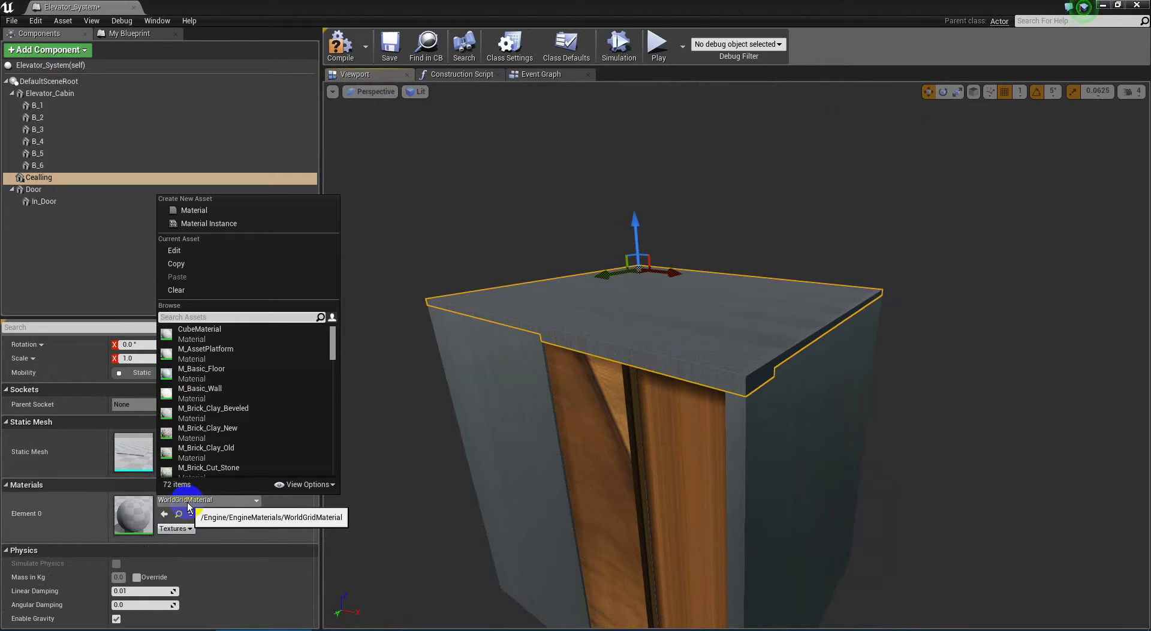
pyautogui.write('metal')
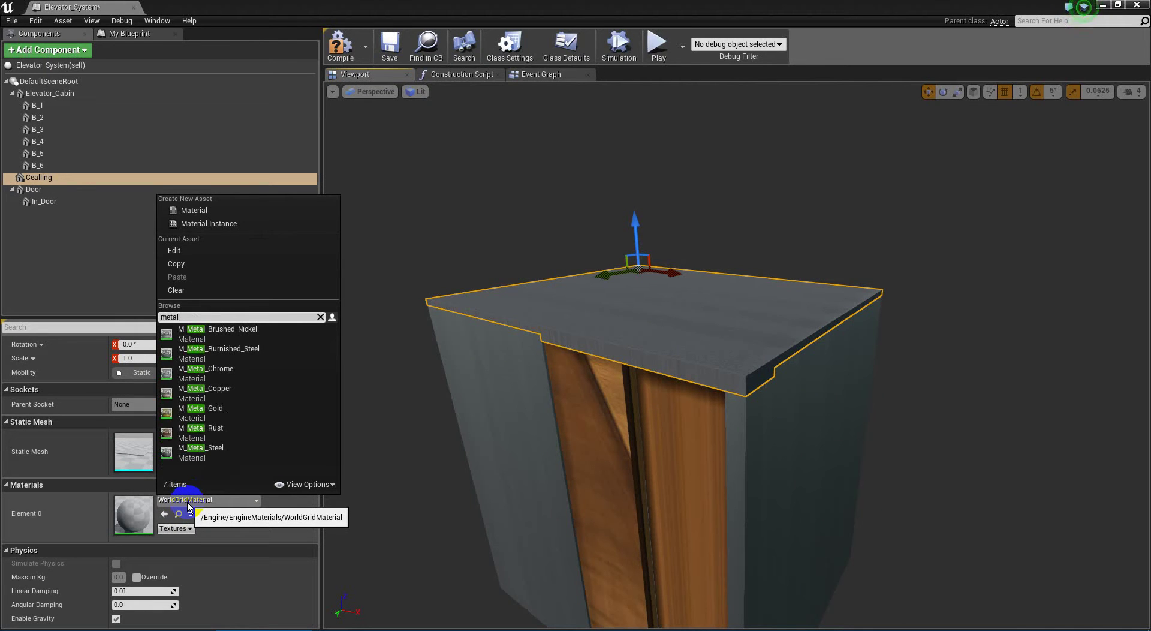
pyautogui.click(277, 353)
# Locate the cabin's M_Metal_Brushed_Nickel material asset and assign it to the Cealling component
pyautogui.moveTo(720, 523); pyautogui.dragTo(768, 444, button='right')
pyautogui.moveTo(768, 444); pyautogui.dragTo(766, 619, button='middle')
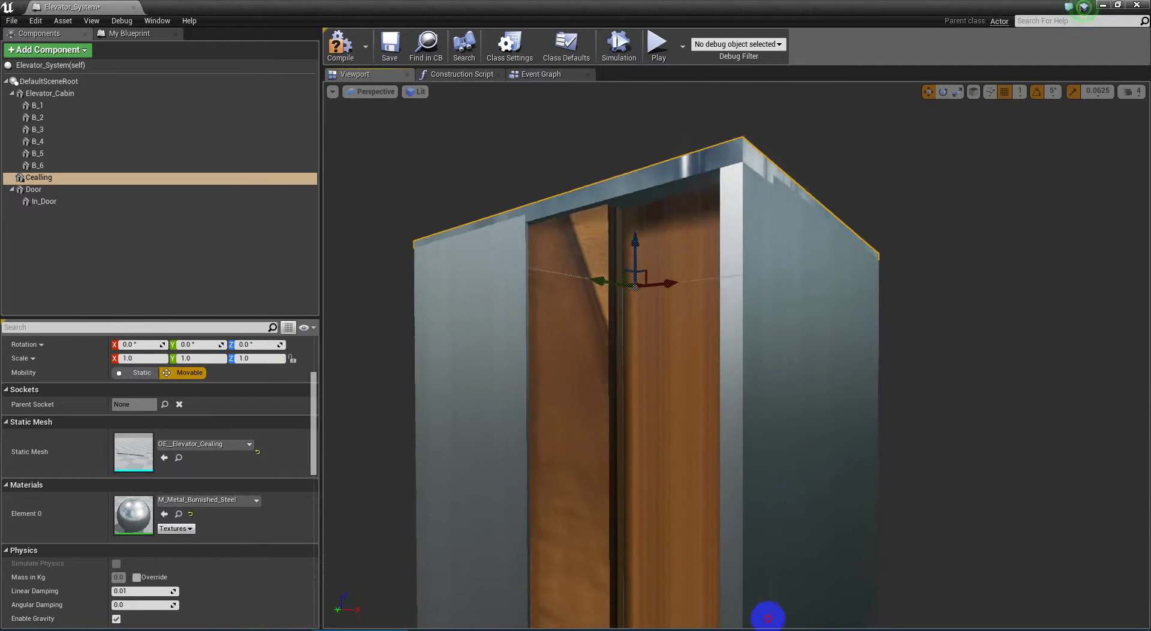
pyautogui.moveTo(766, 619); pyautogui.dragTo(726, 400)
pyautogui.moveTo(726, 400); pyautogui.dragTo(782, 563, button='right')
pyautogui.click(784, 368)
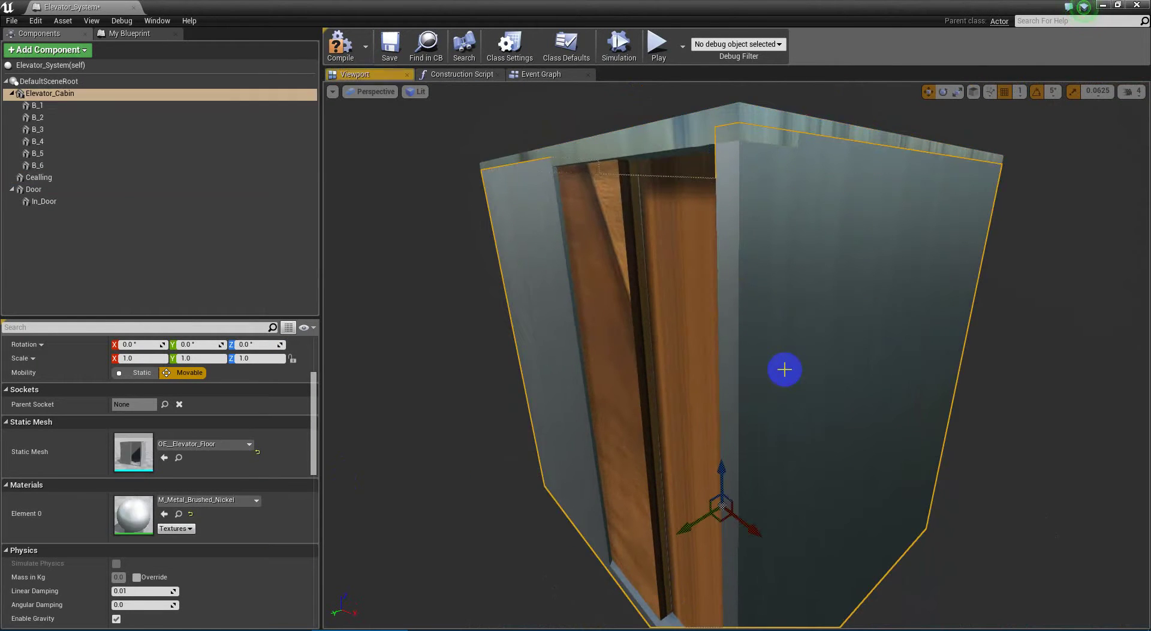
pyautogui.click(181, 516)
pyautogui.click(621, 134)
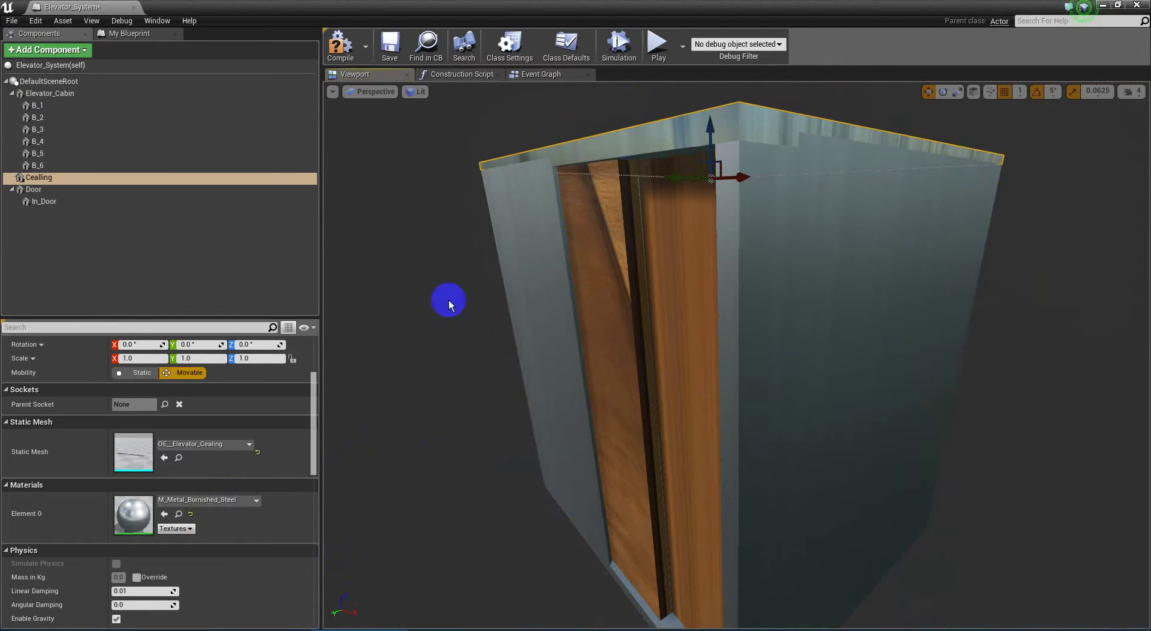
pyautogui.click(164, 514)
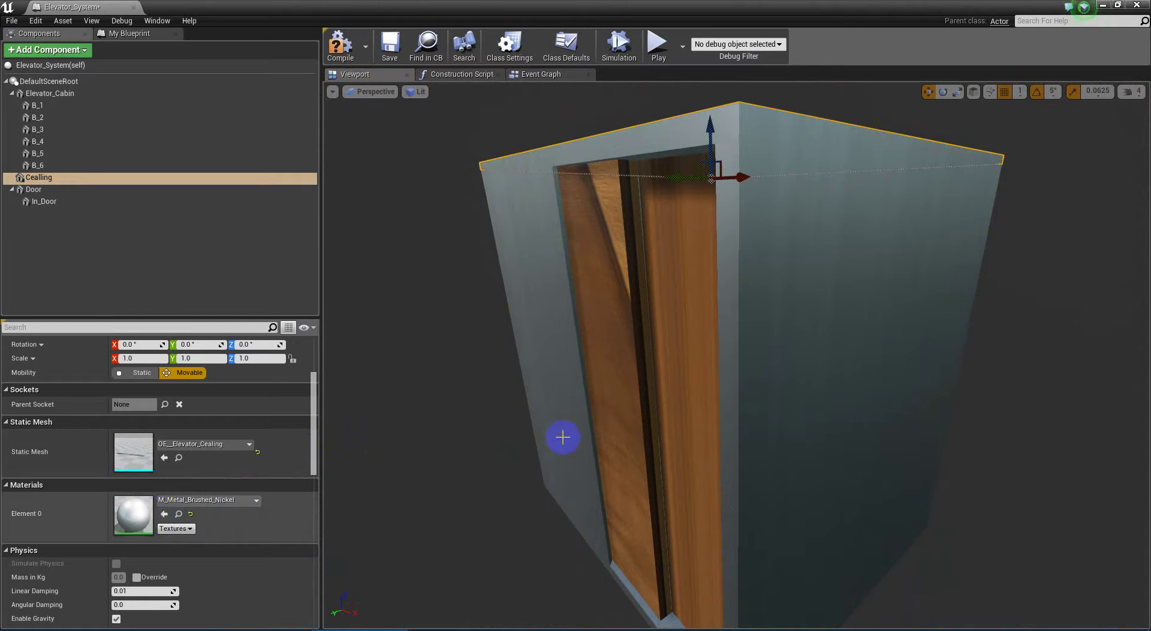
# Lower the B_2 button slightly on the cabin panel to even out its spacing between B_1 and B_3
pyautogui.moveTo(561, 432)
pyautogui.mouseDown(button='right')
pyautogui.moveTo(715, 382)
pyautogui.moveTo(601, 406)
pyautogui.moveTo(666, 599)
pyautogui.moveTo(684, 604)
pyautogui.moveTo(746, 578)
pyautogui.moveTo(11, 198)
pyautogui.moveTo(128, 160)
pyautogui.moveTo(168, 132)
pyautogui.moveTo(150, 132)
pyautogui.mouseUp(button='right')
pyautogui.press('w')
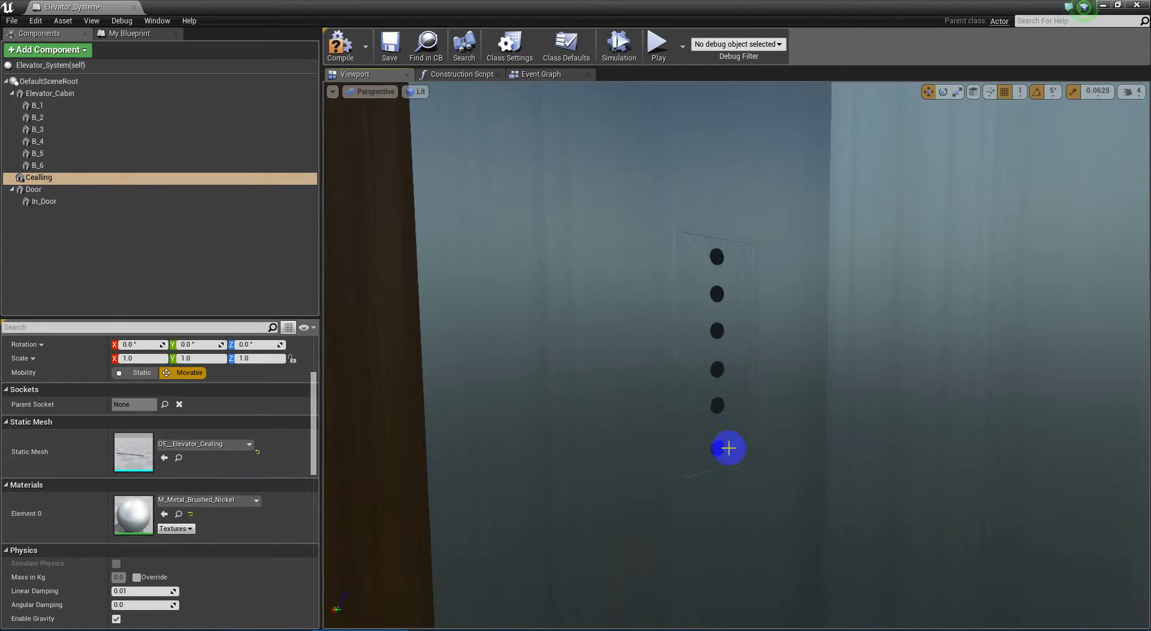
pyautogui.moveTo(716, 407); pyautogui.dragTo(745, 450, button='right')
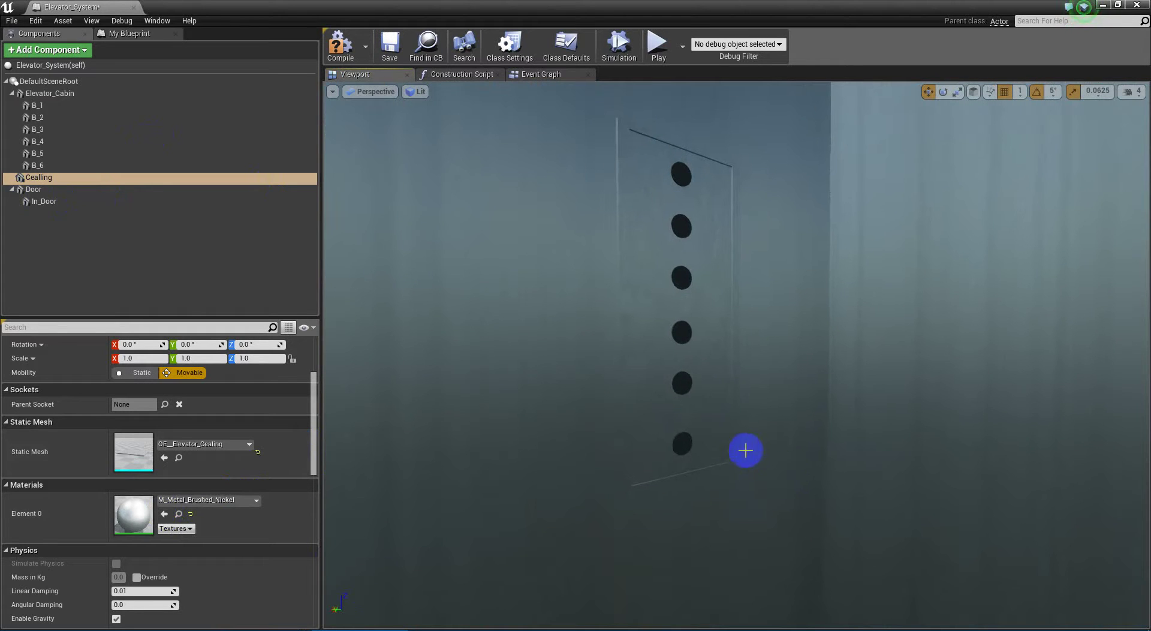
pyautogui.click(684, 385)
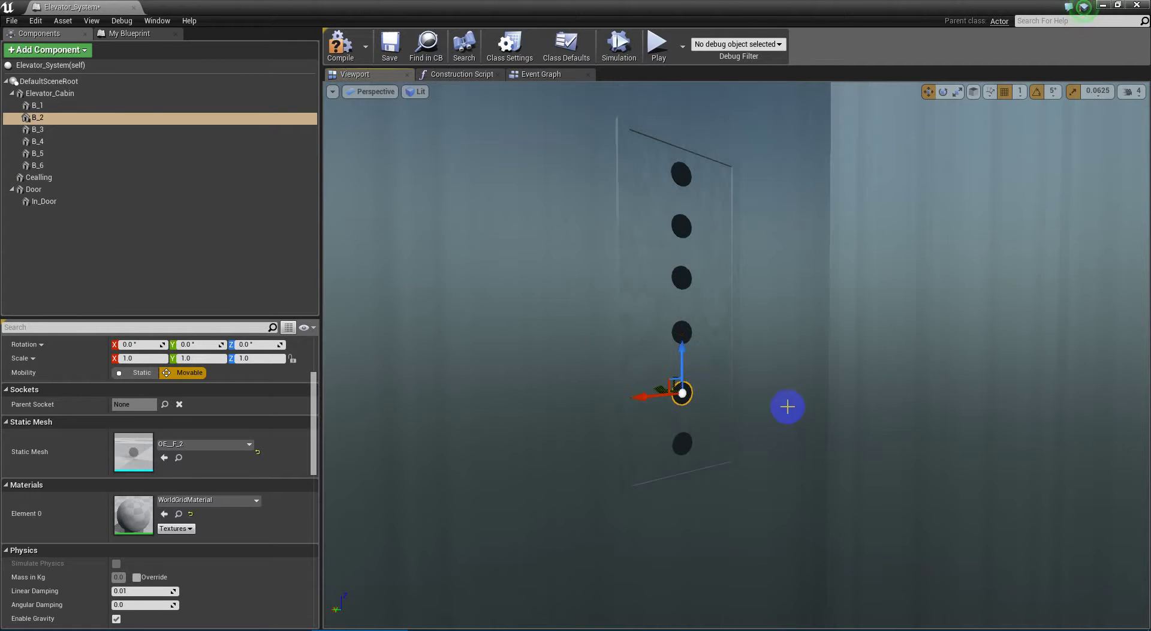
# Add a Point Light component under the DefaultSceneRoot
pyautogui.moveTo(787, 406); pyautogui.dragTo(804, 264, button='right')
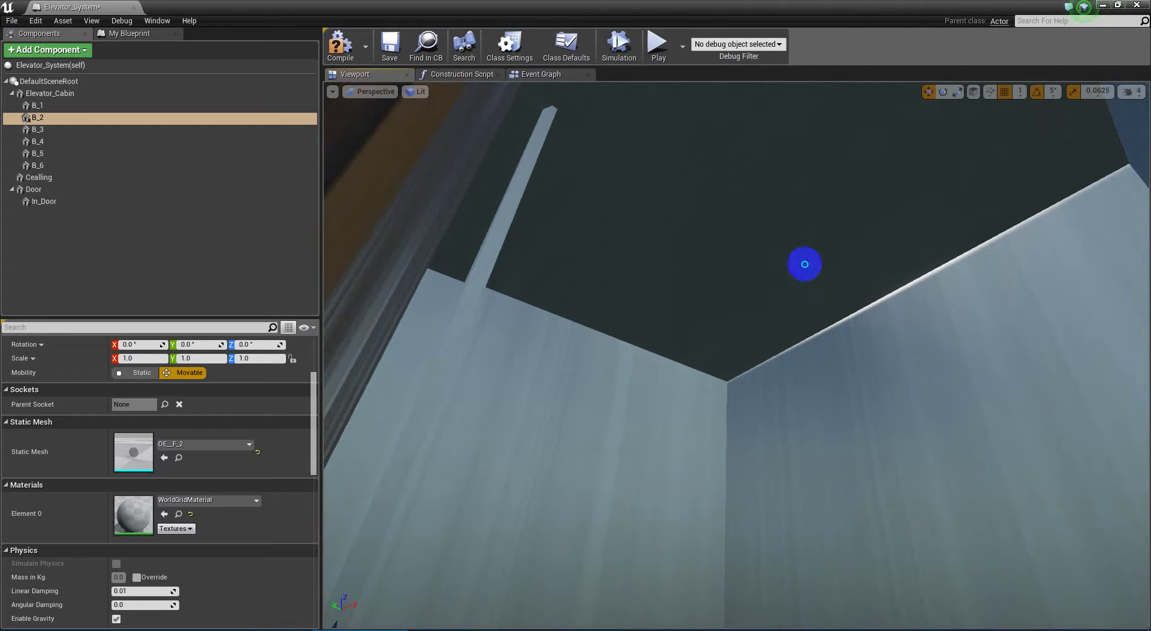
pyautogui.click(48, 81)
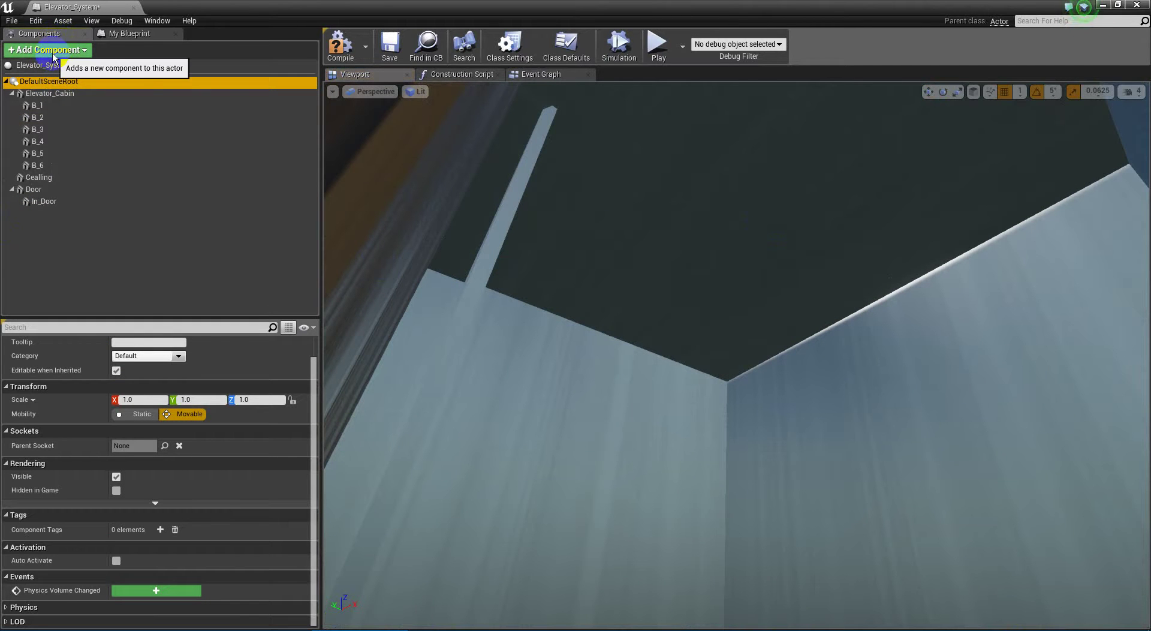
pyautogui.click(53, 53)
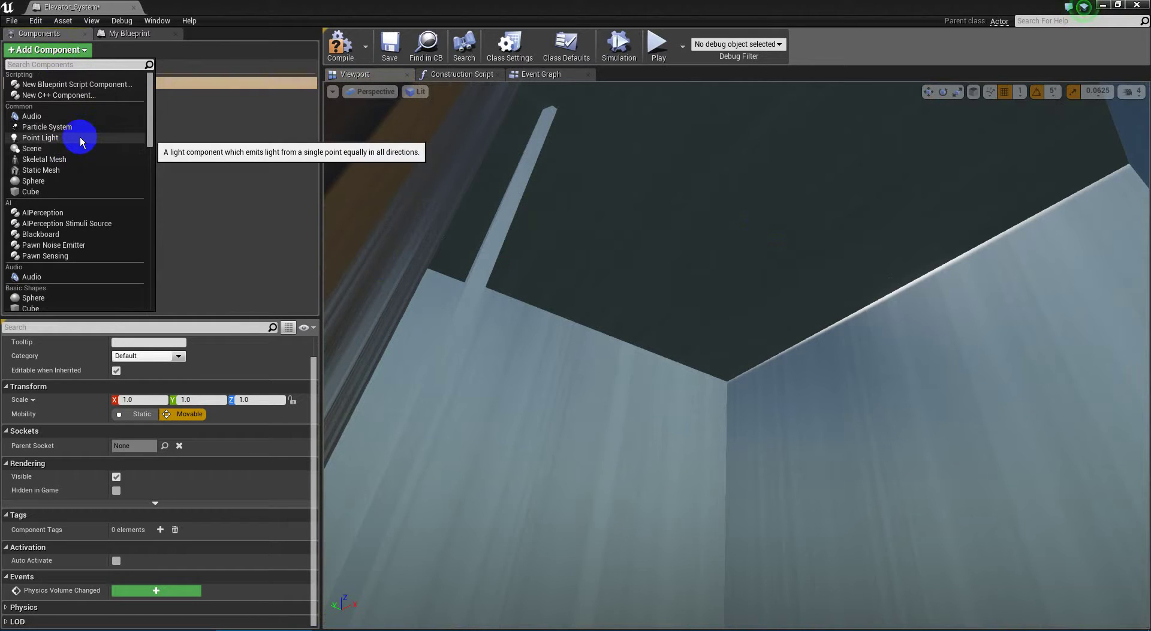
pyautogui.click(81, 139)
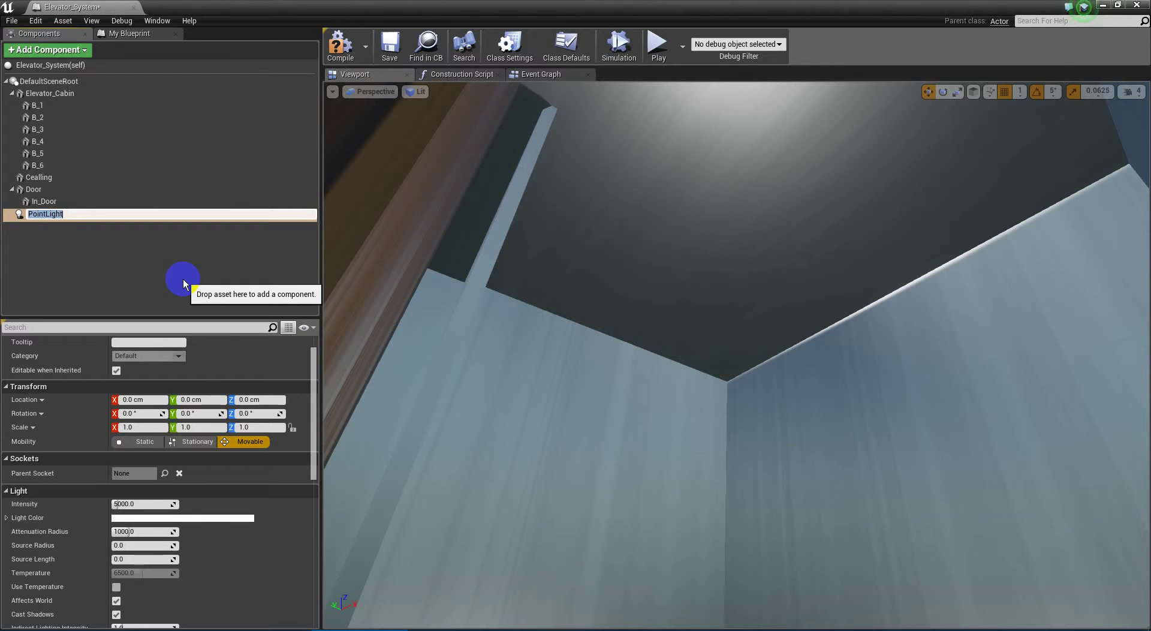
# Name the new point light component Light
pyautogui.press('End')
pyautogui.hotkey('shift', 'Left')
pyautogui.hotkey('shift', 'Left')
pyautogui.hotkey('shift', 'Left')
pyautogui.hotkey('shift', 'Left')
pyautogui.hotkey('shift', 'Left')
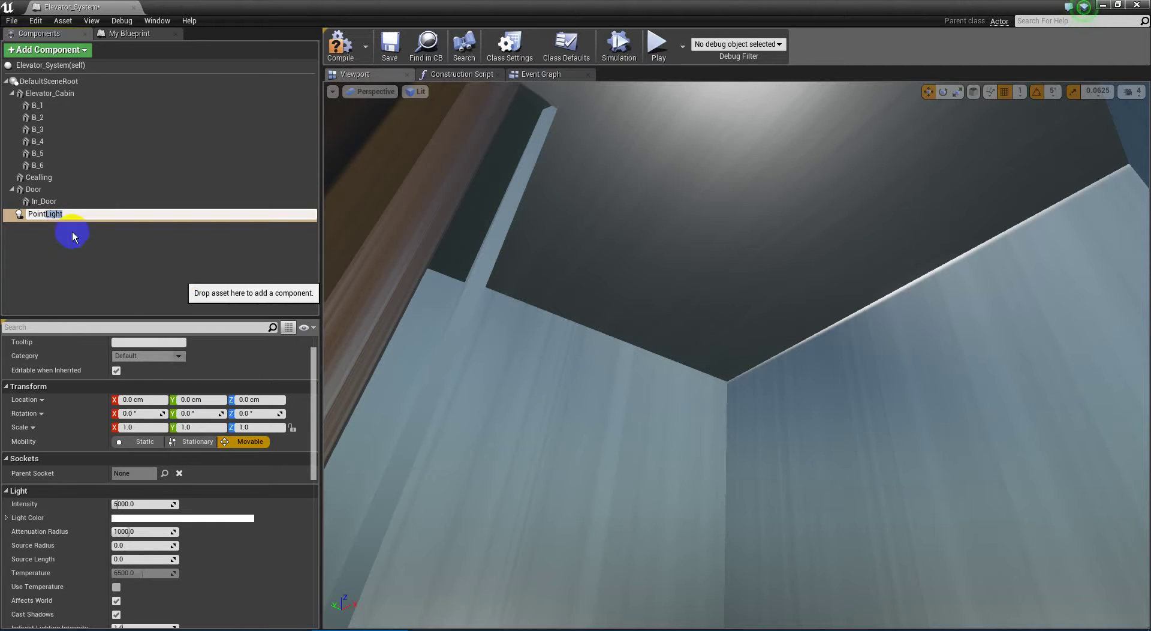
pyautogui.click(46, 214)
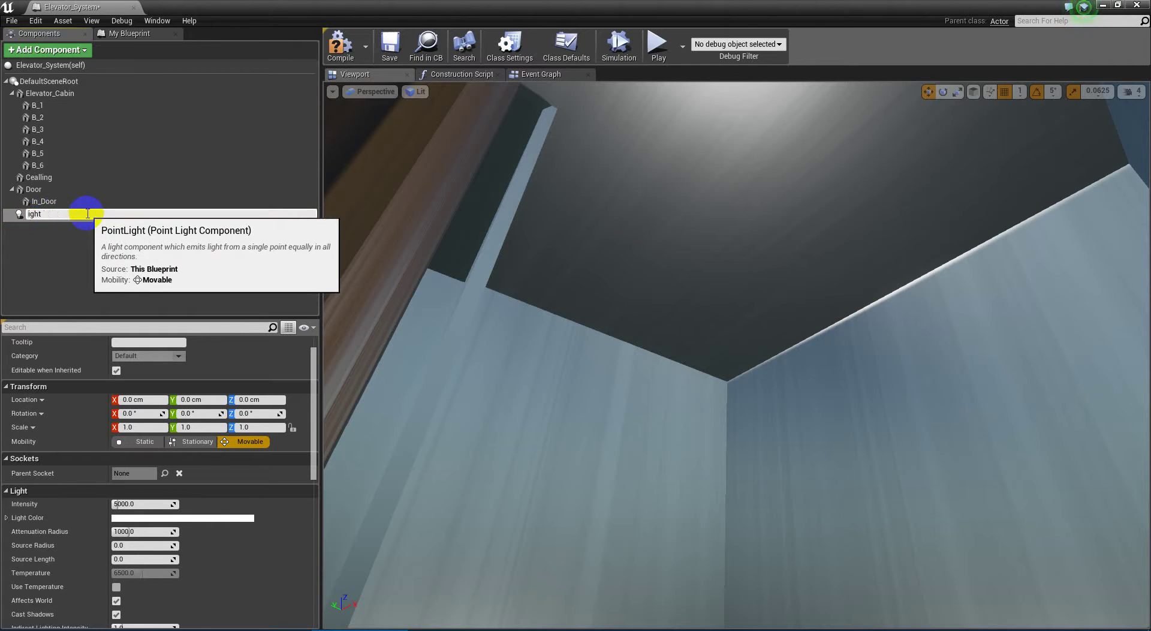
pyautogui.press('Return')
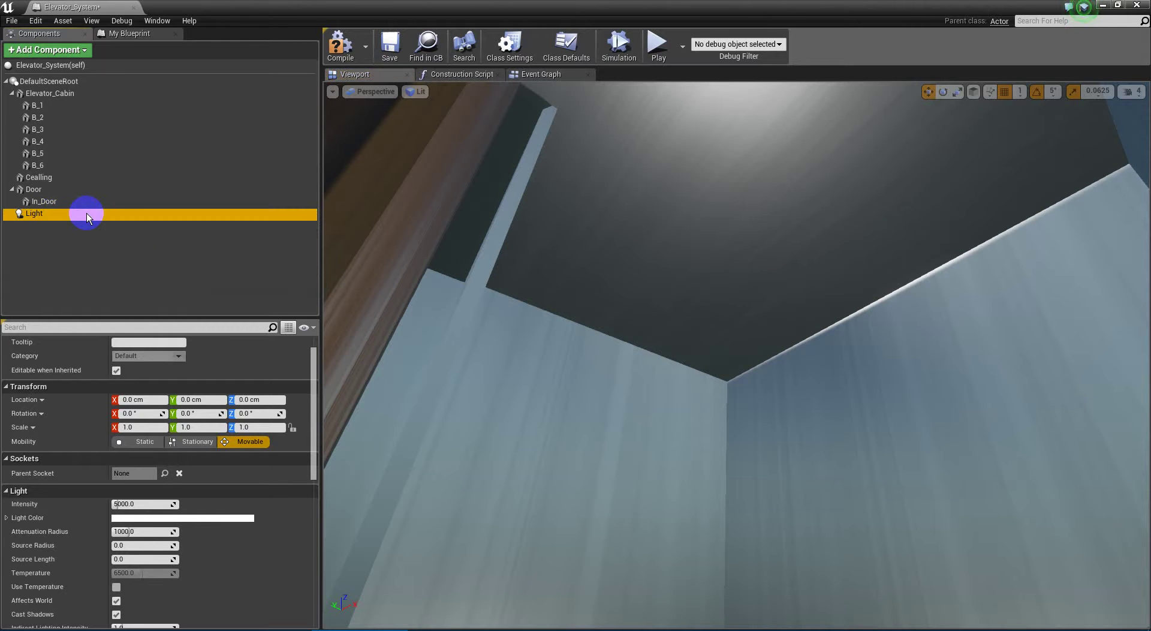
# Raise the Light component to about 367 cm in Z near the cabin ceiling and shift it to about -4 cm in X
pyautogui.moveTo(746, 351); pyautogui.dragTo(682, 349, button='right')
pyautogui.press('s')
pyautogui.moveTo(704, 422); pyautogui.dragTo(718, 135)
pyautogui.moveTo(722, 265); pyautogui.dragTo(728, 2)
pyautogui.moveTo(790, 276); pyautogui.dragTo(826, 141, button='right')
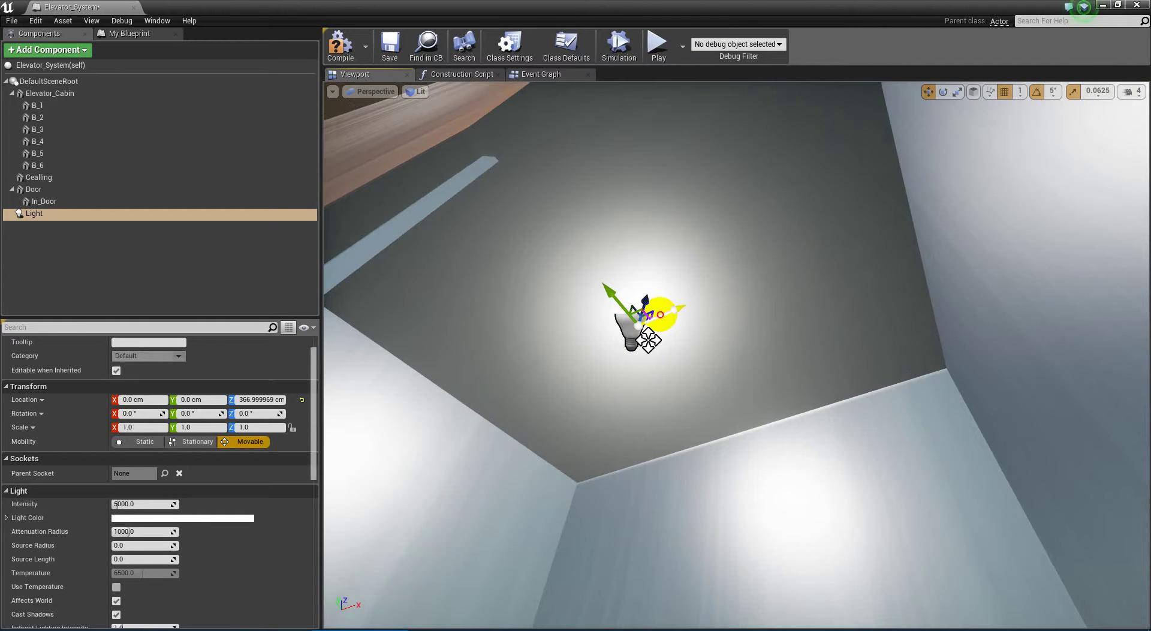
pyautogui.moveTo(666, 312); pyautogui.dragTo(658, 316)
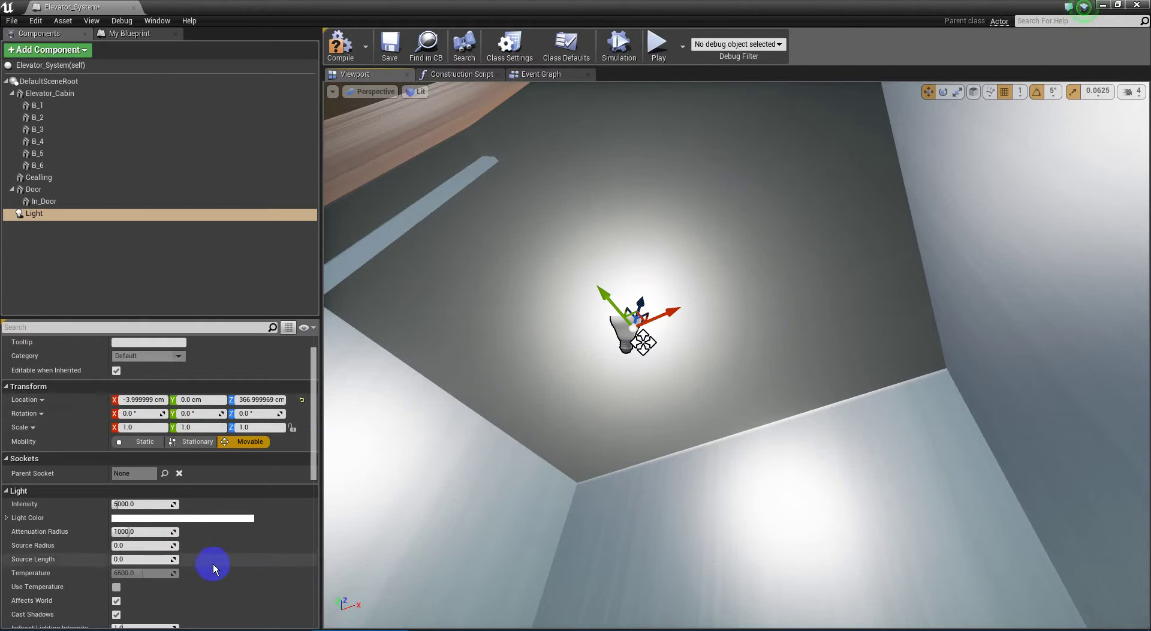
pyautogui.moveTo(228, 588); pyautogui.dragTo(226, 488, button='right')
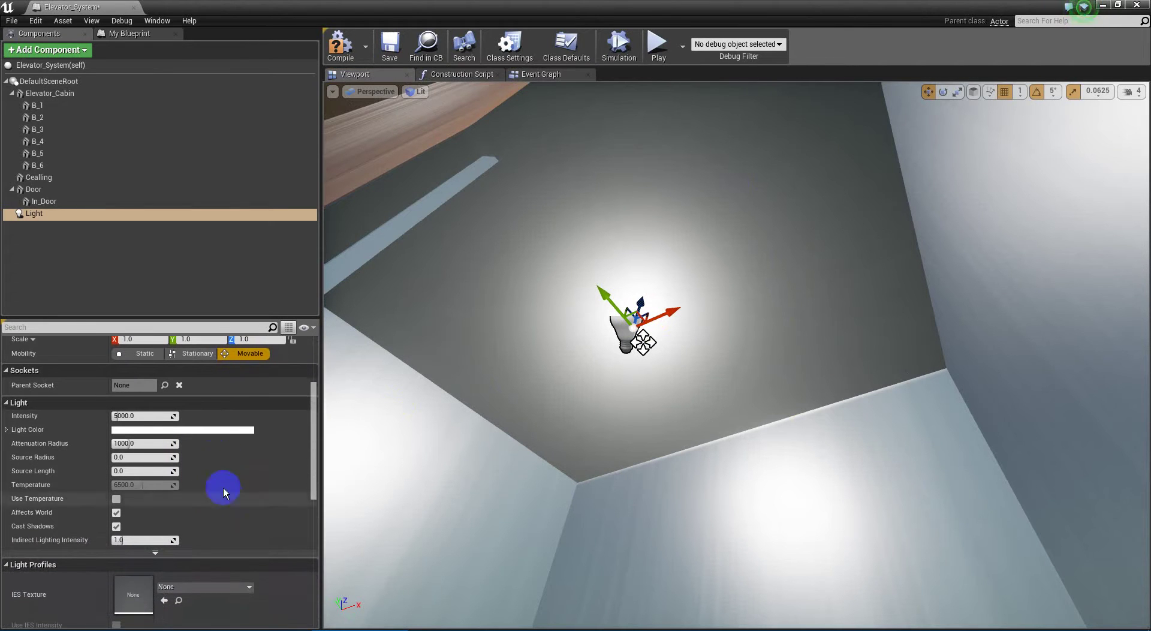
# Try a Source Radius of about 0.84 and a Source Length of about 4.7 on the Light component
pyautogui.moveTo(173, 469); pyautogui.dragTo(242, 448)
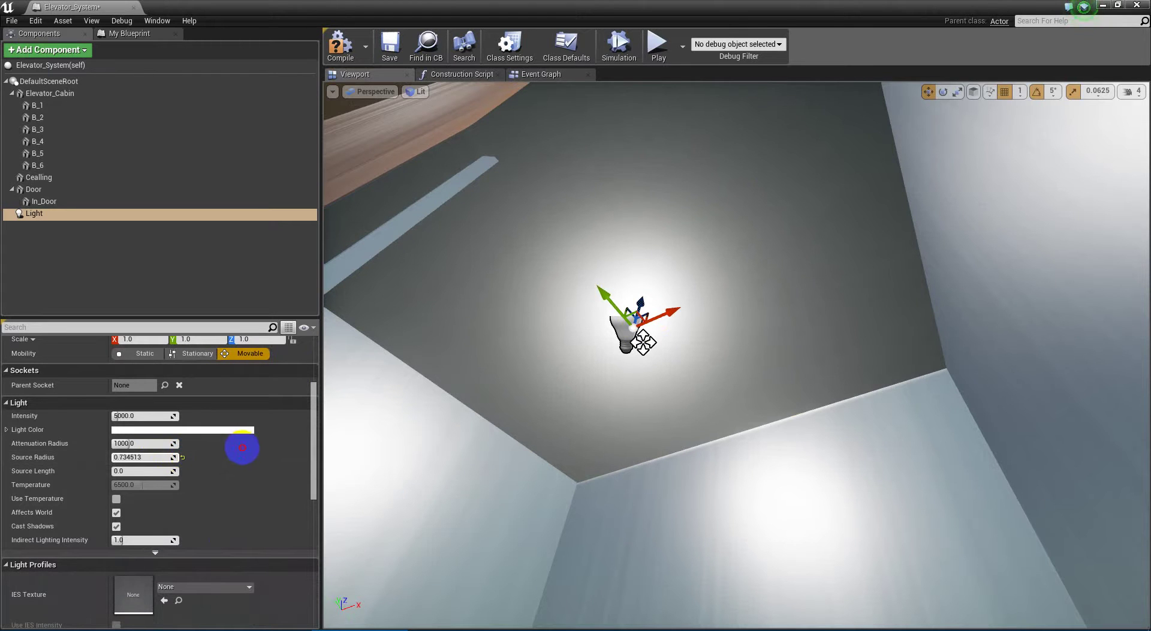
pyautogui.moveTo(132, 472); pyautogui.dragTo(134, 472)
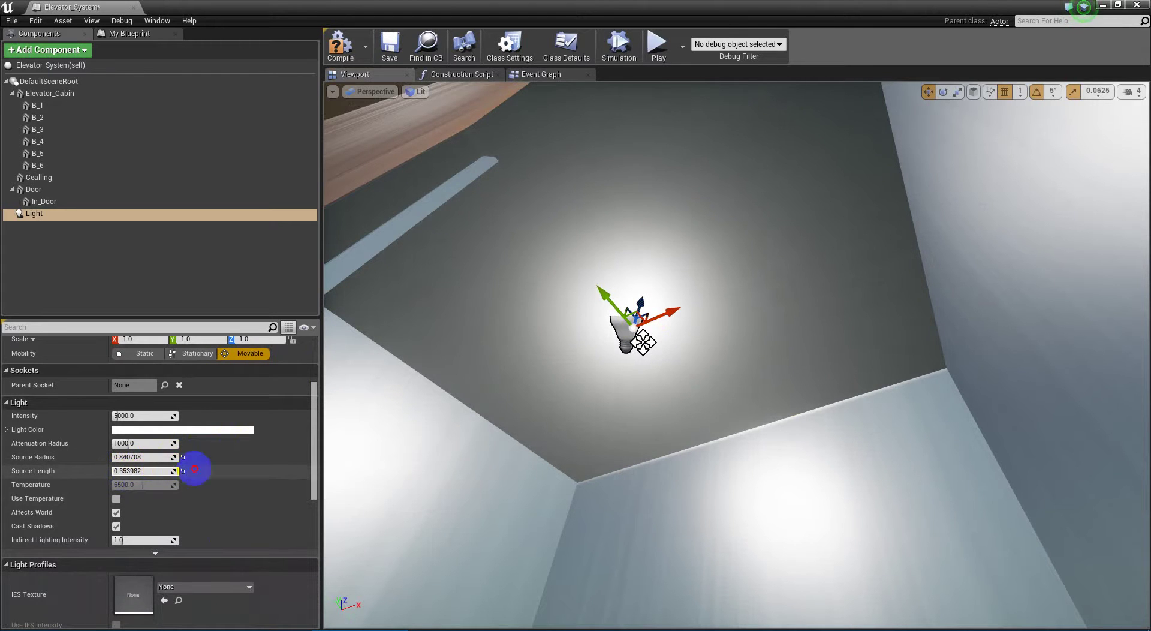
pyautogui.moveTo(217, 426); pyautogui.dragTo(288, 426)
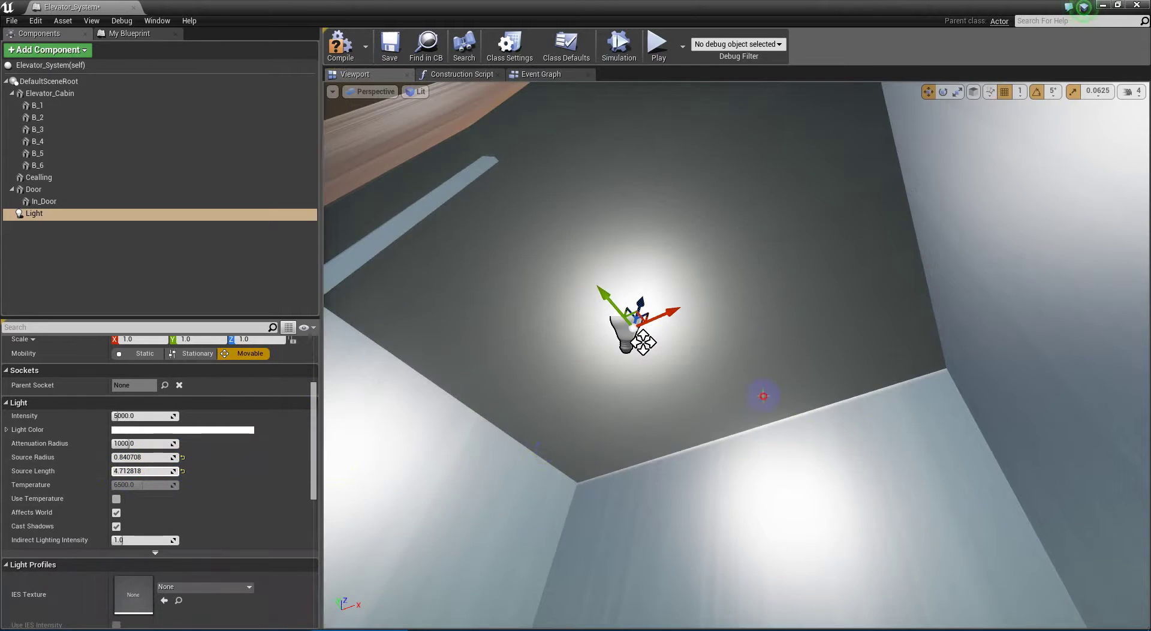
# Raise the Light component well above the cabin roof so its source shape can be judged from outside
pyautogui.moveTo(763, 394)
pyautogui.mouseDown(button='right')
pyautogui.moveTo(540, 431)
pyautogui.moveTo(586, 623)
pyautogui.moveTo(776, 624)
pyautogui.moveTo(758, 554)
pyautogui.moveTo(763, 396)
pyautogui.mouseUp(button='right')
pyautogui.moveTo(696, 325); pyautogui.dragTo(695, 149)
pyautogui.moveTo(810, 171)
pyautogui.mouseDown(button='right')
pyautogui.moveTo(813, 80)
pyautogui.moveTo(802, 170)
pyautogui.mouseUp(button='right')
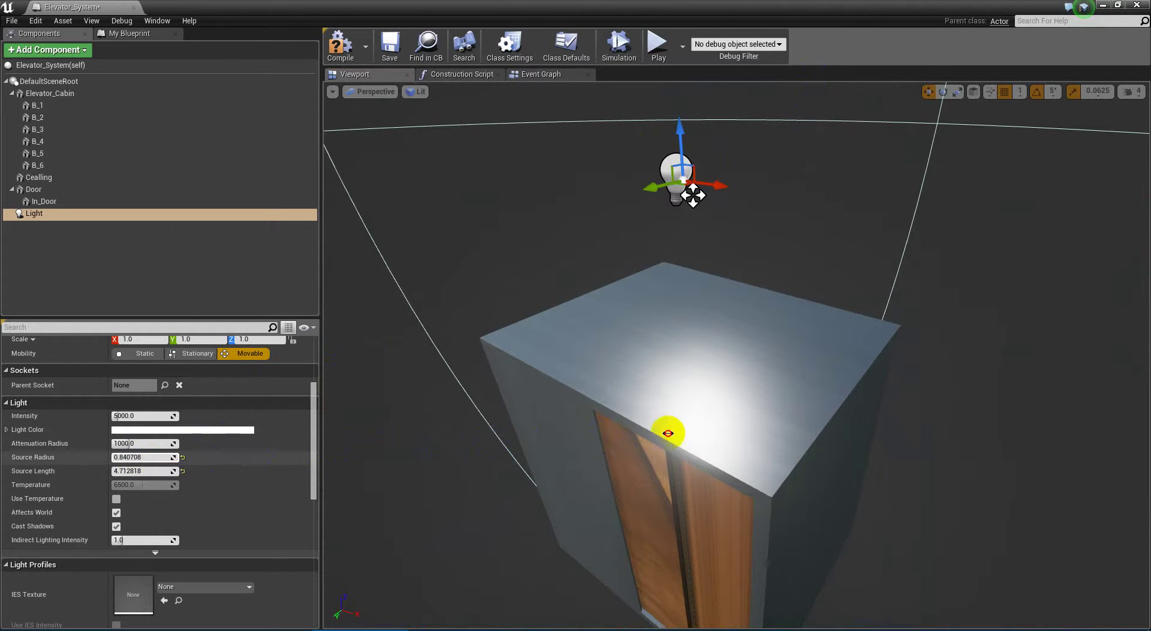
# Shape the Light into a long thin tube with a Source Radius of about 6.76 and a Source Length of about 296
pyautogui.moveTo(193, 453); pyautogui.dragTo(527, 454)
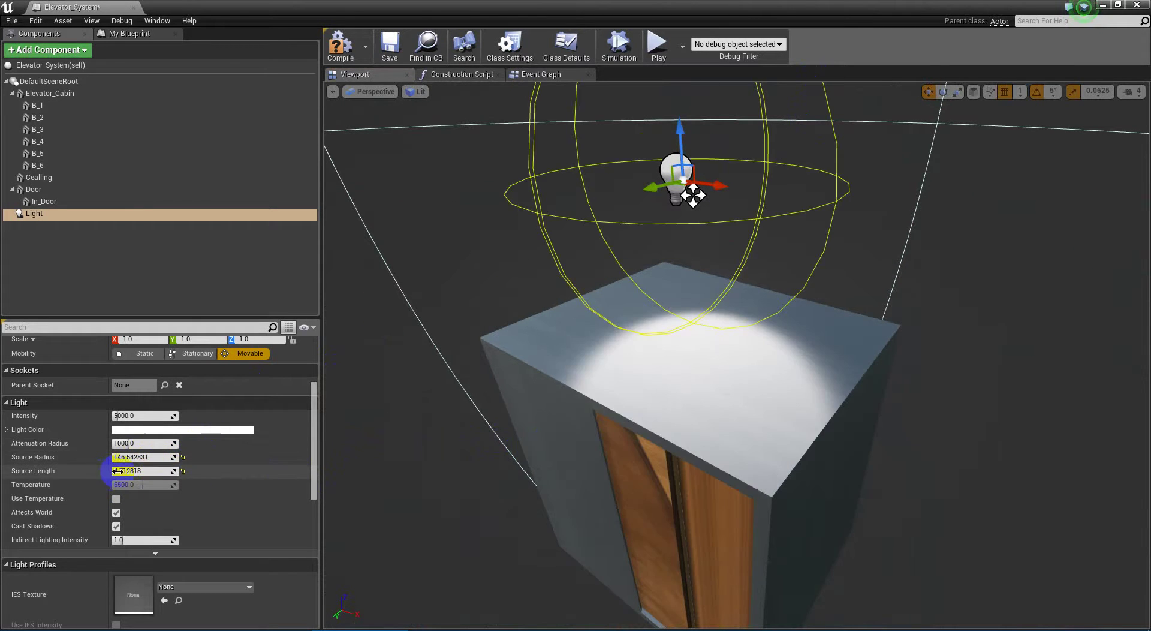
pyautogui.moveTo(135, 471); pyautogui.dragTo(211, 471)
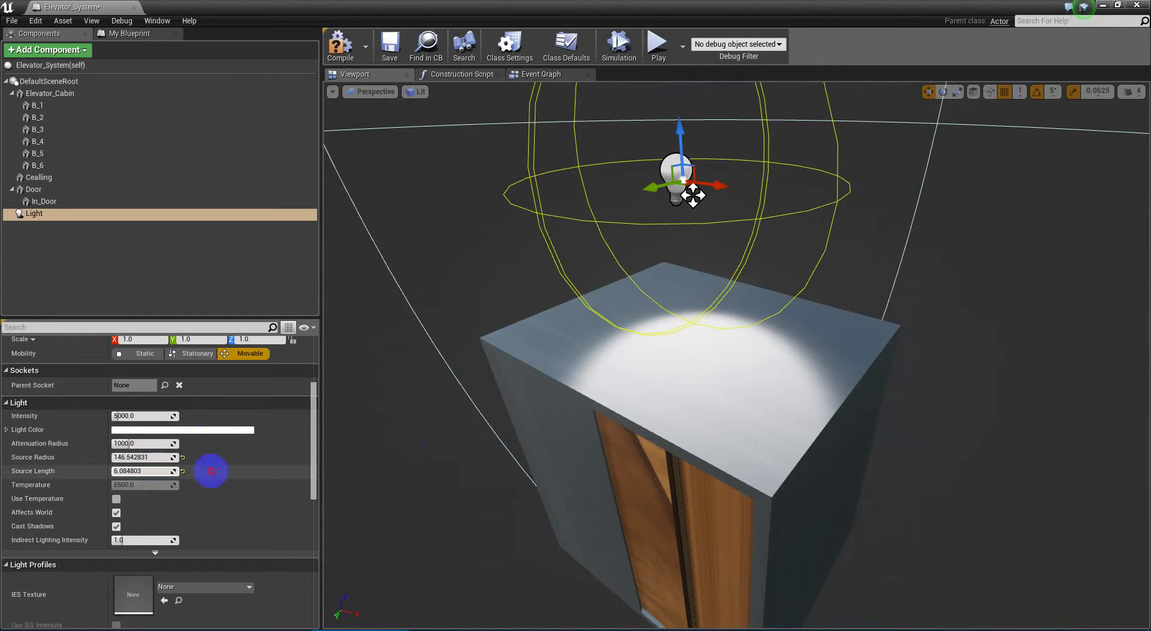
pyautogui.moveTo(682, 447); pyautogui.dragTo(5, 489)
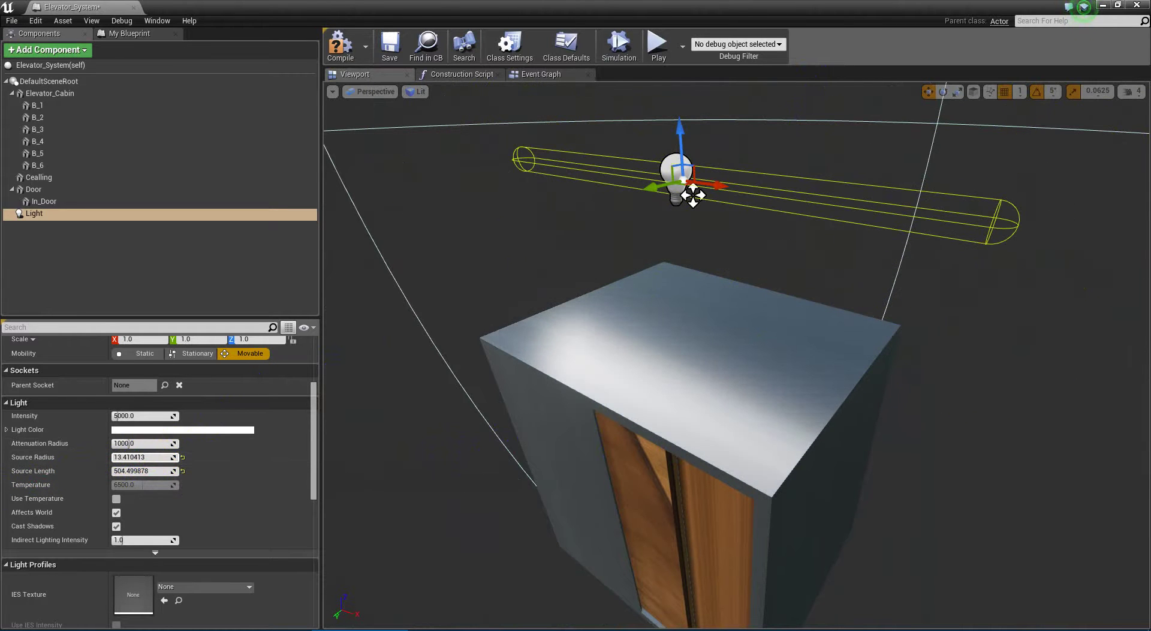
pyautogui.moveTo(145, 457); pyautogui.dragTo(108, 475)
pyautogui.moveTo(666, 427)
pyautogui.mouseDown(button='right')
pyautogui.moveTo(666, 355)
pyautogui.moveTo(681, 427)
pyautogui.moveTo(667, 427)
pyautogui.mouseUp(button='right')
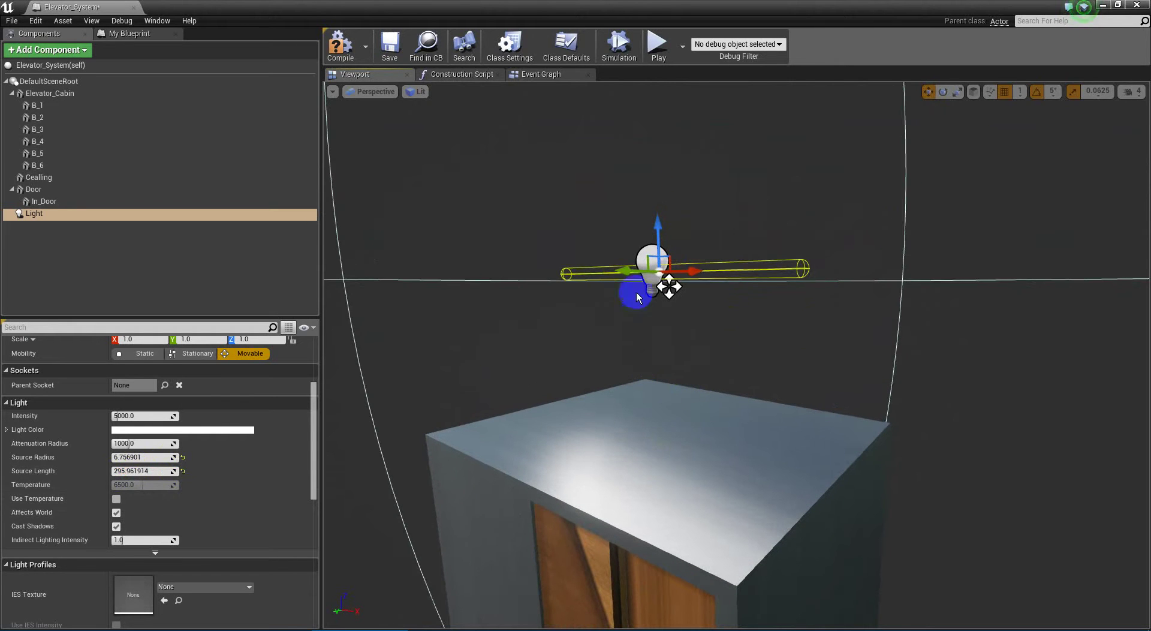
# Lower the tube-shaped Light back into the cabin, just beneath the ceiling
pyautogui.moveTo(656, 229); pyautogui.dragTo(665, 414)
pyautogui.moveTo(757, 442); pyautogui.dragTo(616, 344, button='right')
pyautogui.press('w')
pyautogui.press('w')
pyautogui.moveTo(777, 318); pyautogui.dragTo(976, 358)
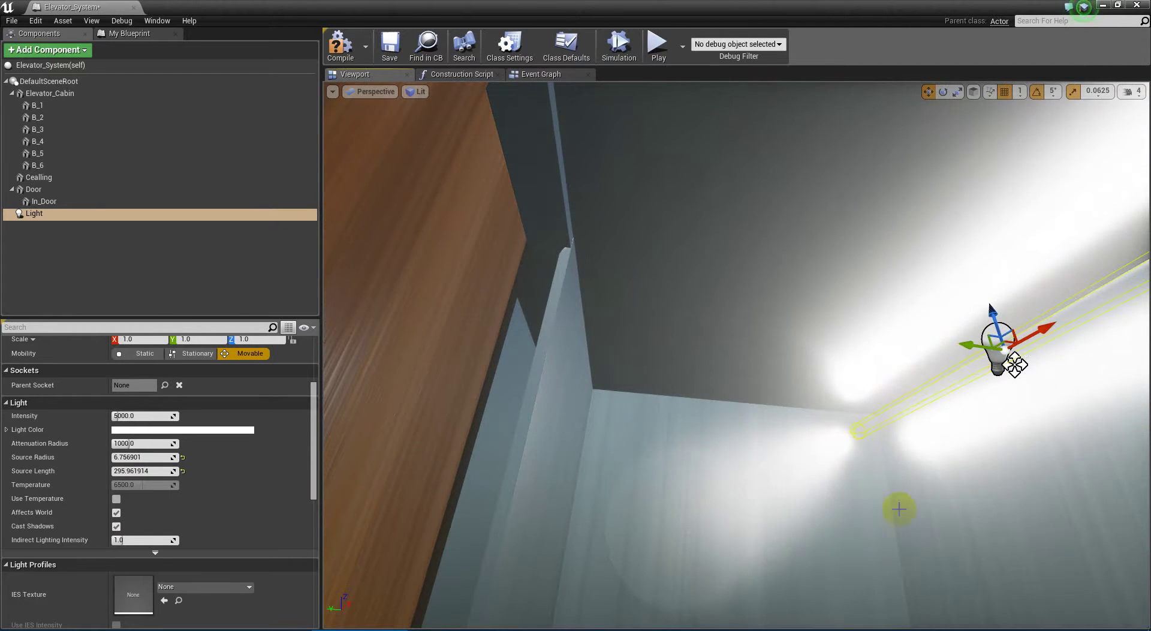
pyautogui.moveTo(899, 508); pyautogui.dragTo(633, 510, button='right')
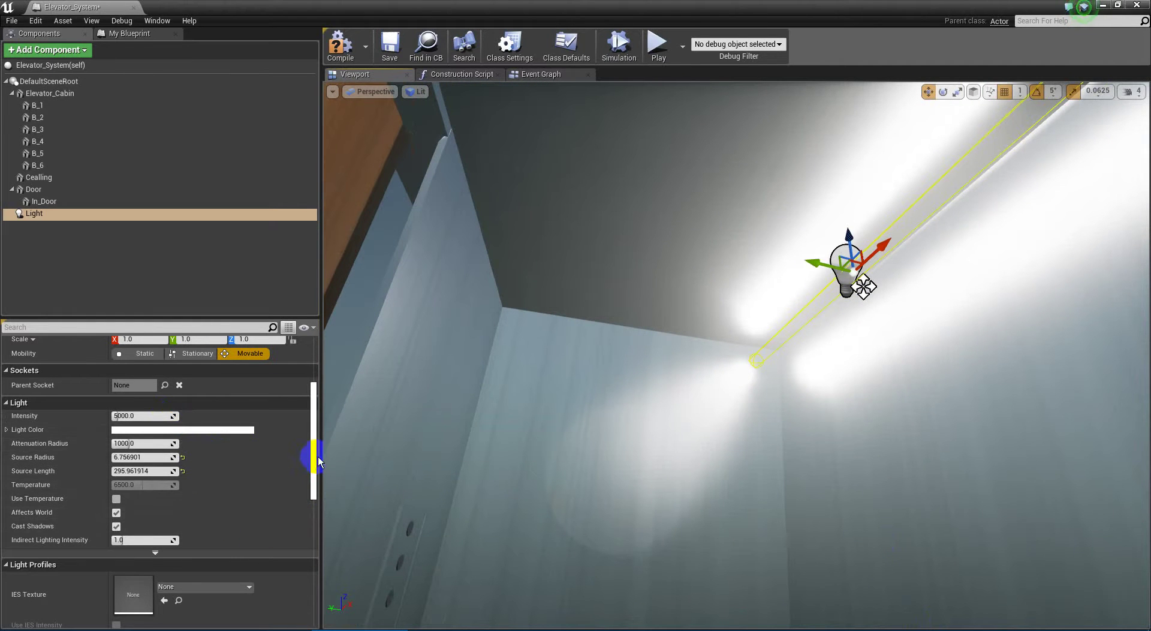
# Look over the Light's remaining properties and compile the Elevator_System blueprint
pyautogui.moveTo(314, 458); pyautogui.dragTo(328, 598)
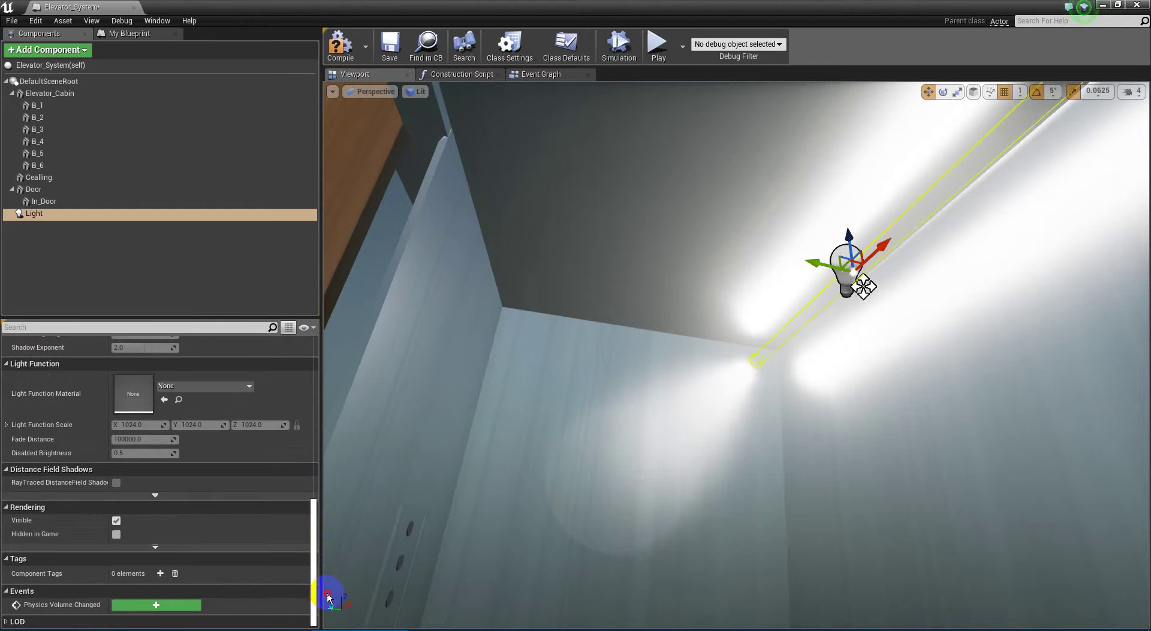
pyautogui.moveTo(644, 370); pyautogui.dragTo(626, 354, button='right')
pyautogui.moveTo(602, 481); pyautogui.dragTo(979, 413)
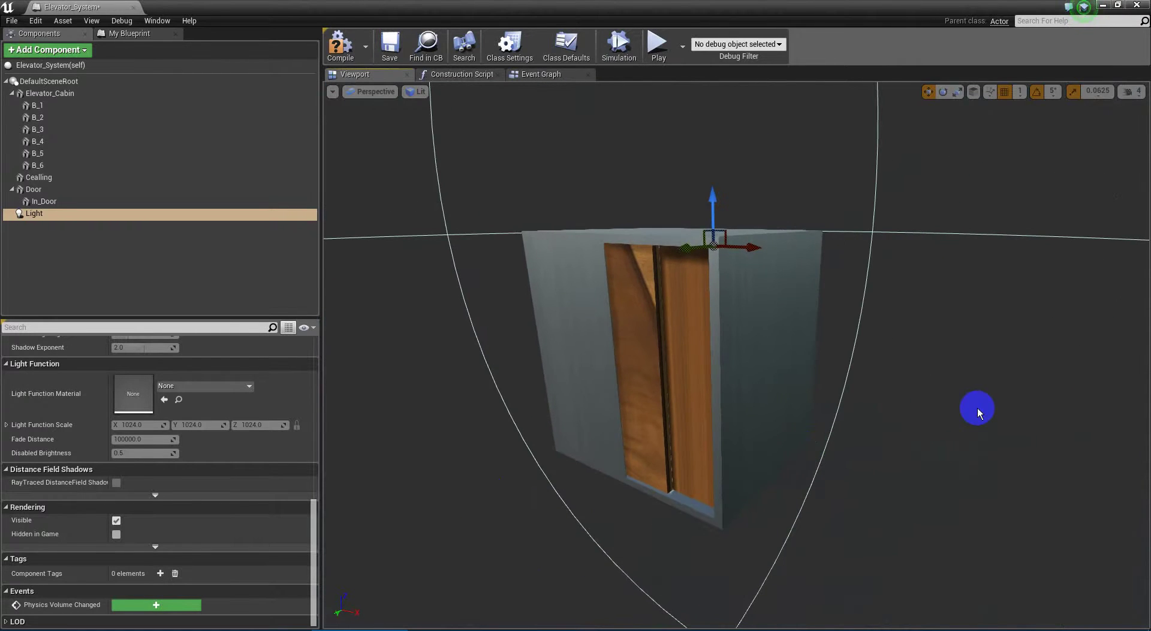
pyautogui.click(337, 59)
pyautogui.click(1081, 96)
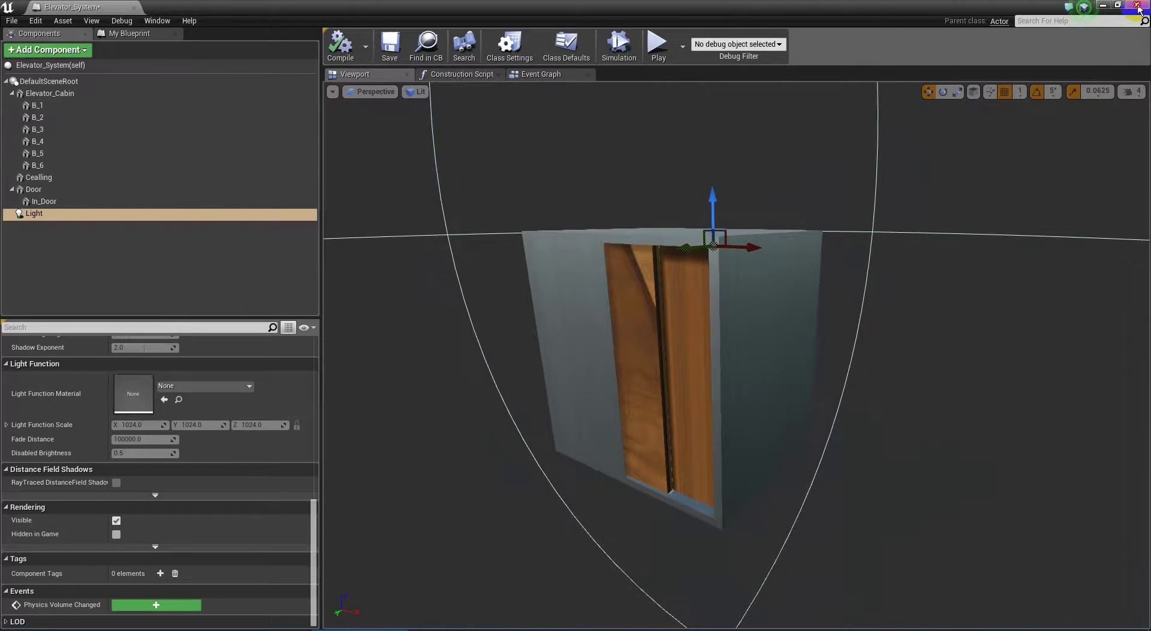
# Close the blueprint editor and save all modified content, including ThirdPersonCharacter, ThirdPersonExampleMap and Elevator_System
pyautogui.click(1137, 6)
pyautogui.click(371, 469)
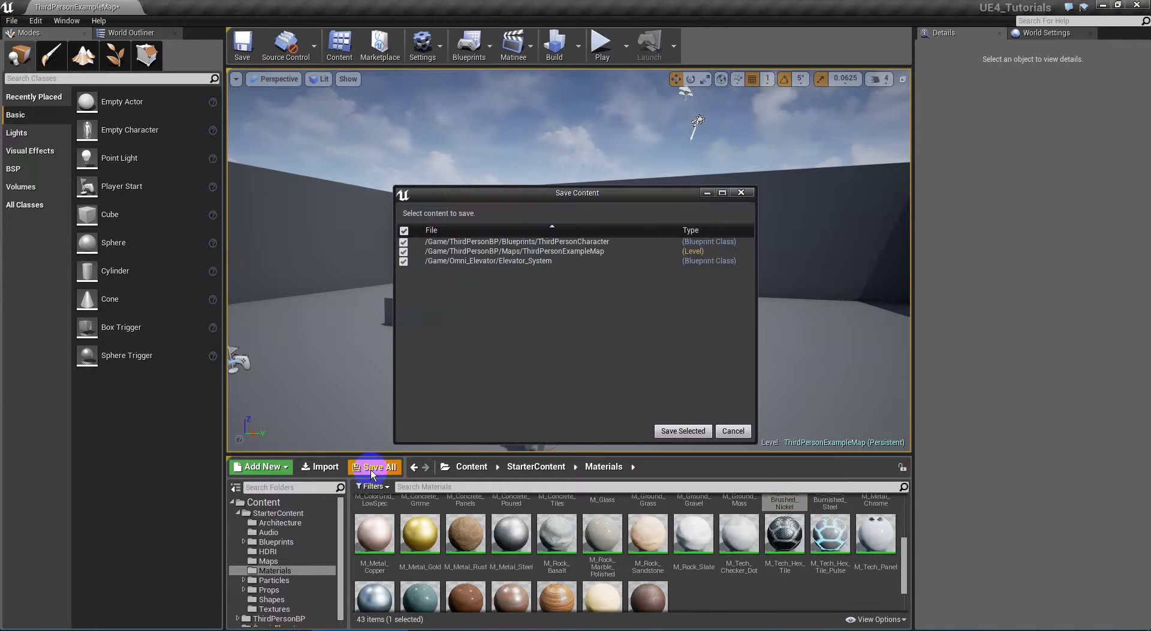
pyautogui.click(684, 431)
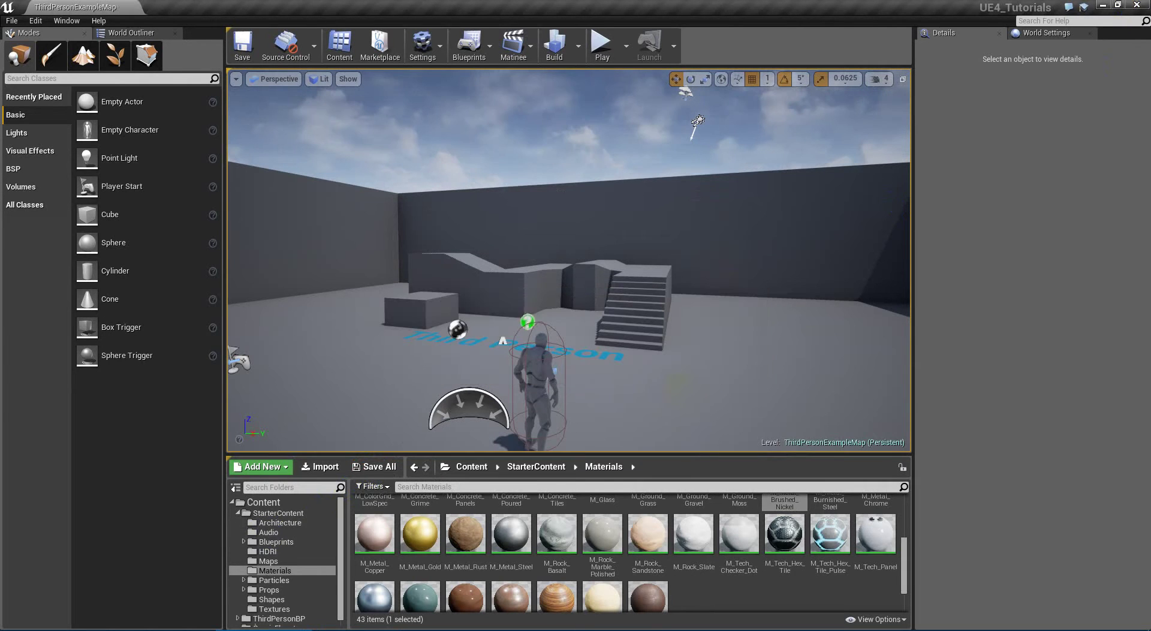
# Place Elevator_System from the Omni_Elevator folder into the level beside the raised ramp, at about X -75, Y -982, Z 129 cm
pyautogui.click(237, 513)
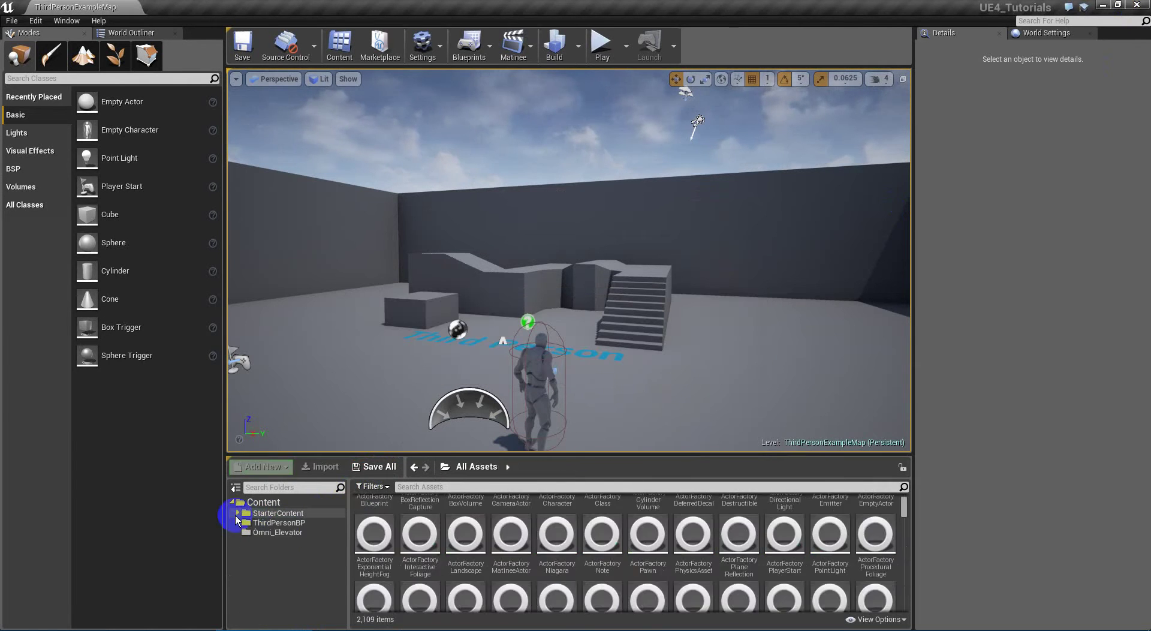
pyautogui.click(267, 532)
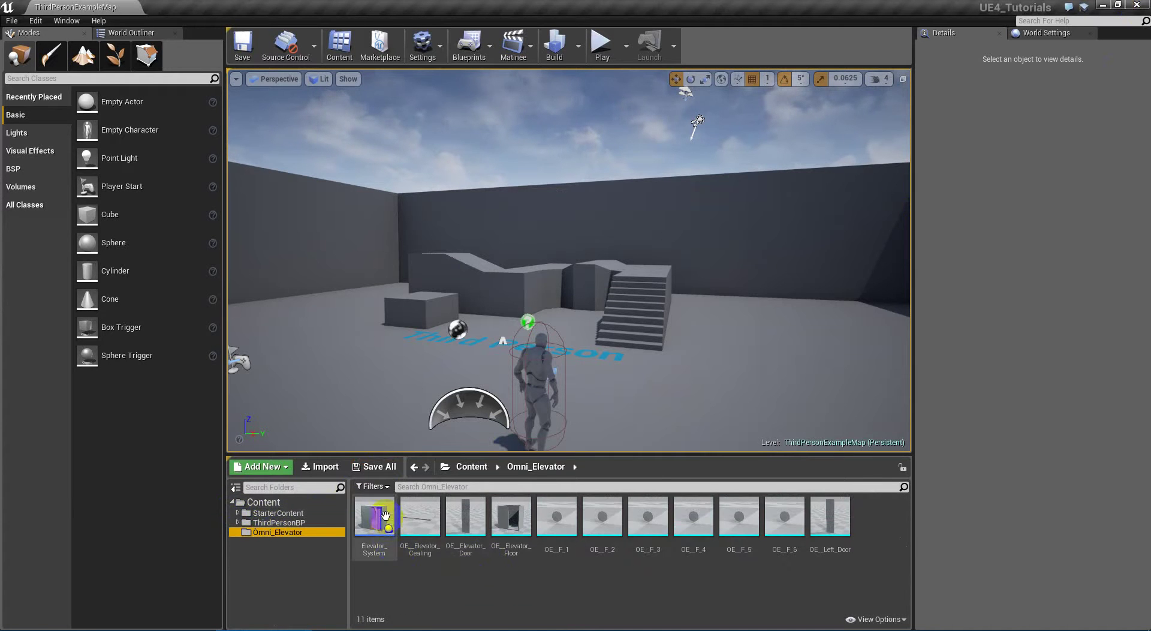
pyautogui.click(385, 532)
pyautogui.moveTo(438, 383); pyautogui.dragTo(319, 3, button='right')
pyautogui.moveTo(319, 5); pyautogui.dragTo(435, 403)
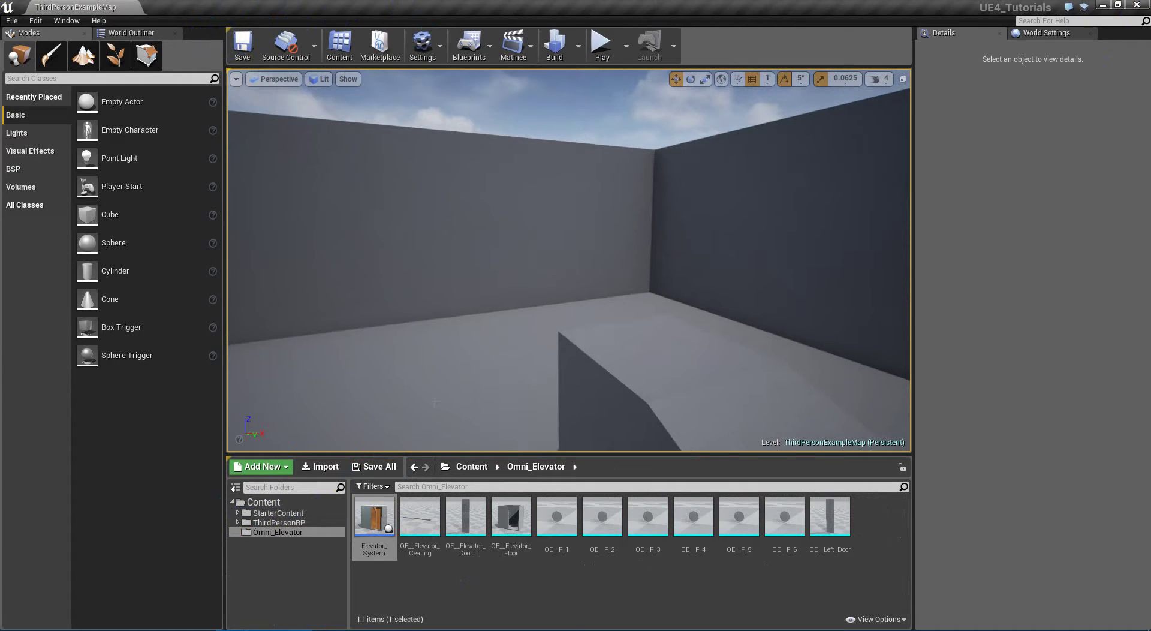
pyautogui.moveTo(373, 515); pyautogui.dragTo(523, 408)
pyautogui.moveTo(643, 385)
pyautogui.mouseDown(button='right')
pyautogui.moveTo(648, 535)
pyautogui.moveTo(321, 485)
pyautogui.moveTo(639, 387)
pyautogui.mouseUp(button='right')
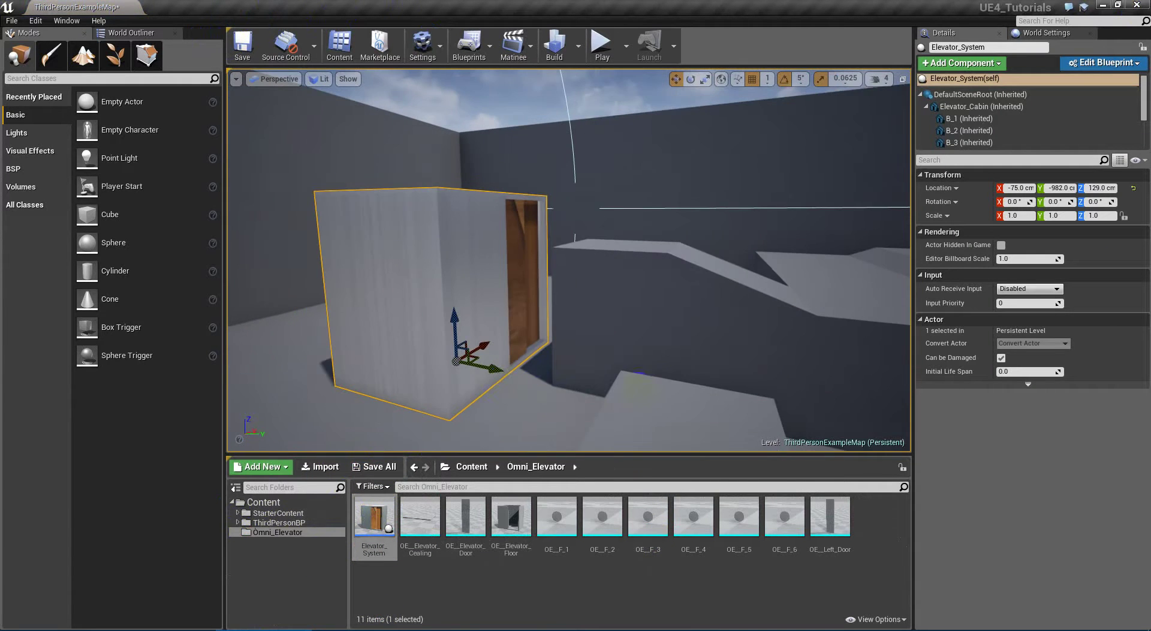
# Shift the elevator to about -879 cm in Y and raise it to about 403 cm in Z, in line with the ramp
pyautogui.moveTo(482, 370); pyautogui.dragTo(522, 379)
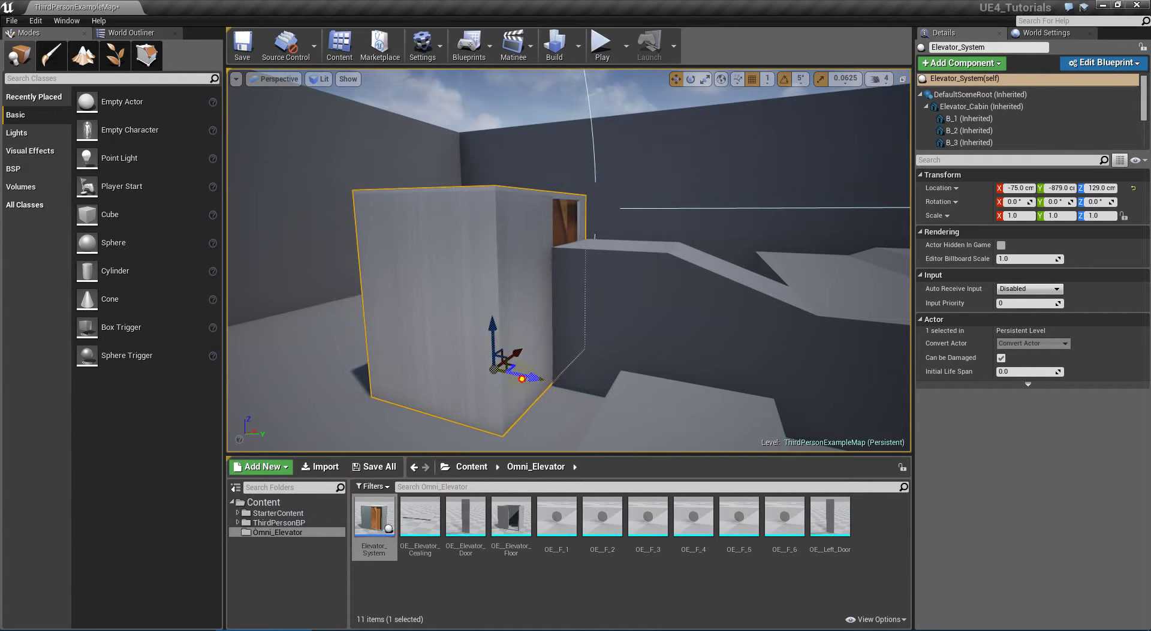
pyautogui.moveTo(489, 328); pyautogui.dragTo(488, 195)
pyautogui.moveTo(638, 288)
pyautogui.mouseDown(button='right')
pyautogui.moveTo(560, 110)
pyautogui.moveTo(182, 412)
pyautogui.moveTo(634, 289)
pyautogui.mouseUp(button='right')
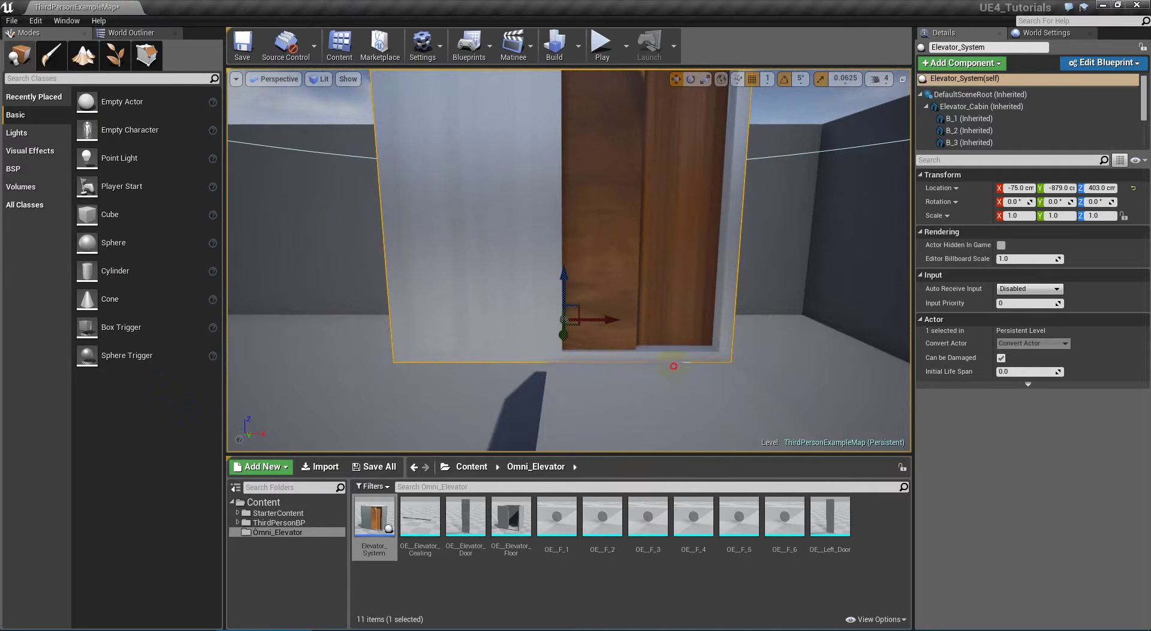
pyautogui.moveTo(674, 366); pyautogui.dragTo(713, 463, button='right')
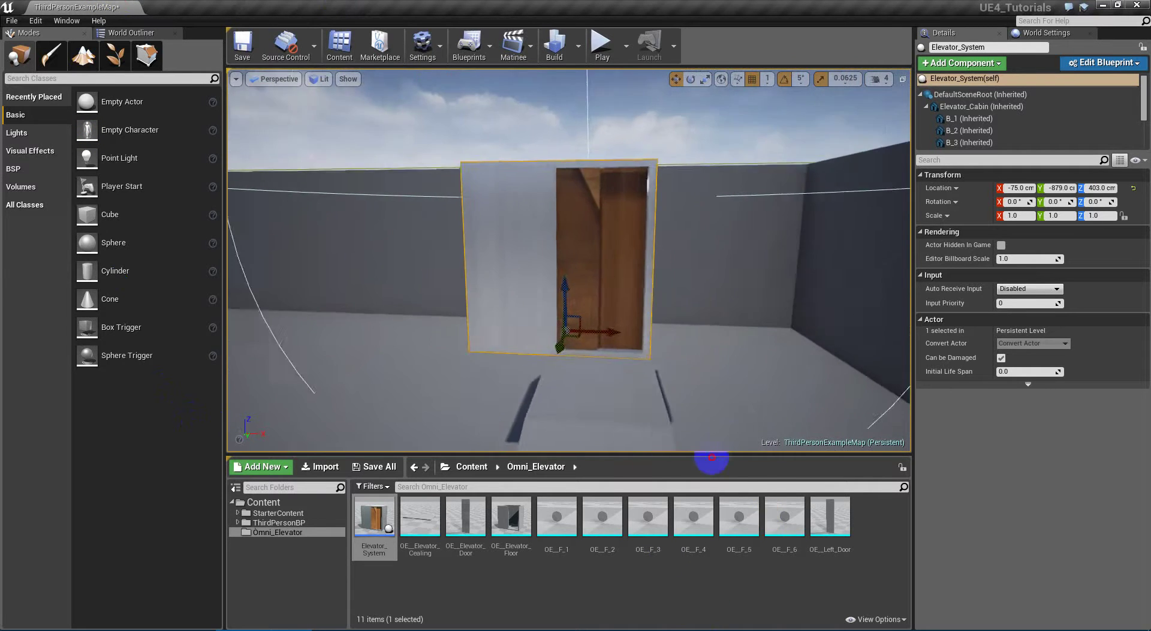
# Play-test the level by running the character up the stairs and ramp to the elevator door, and end the session
pyautogui.click(626, 42)
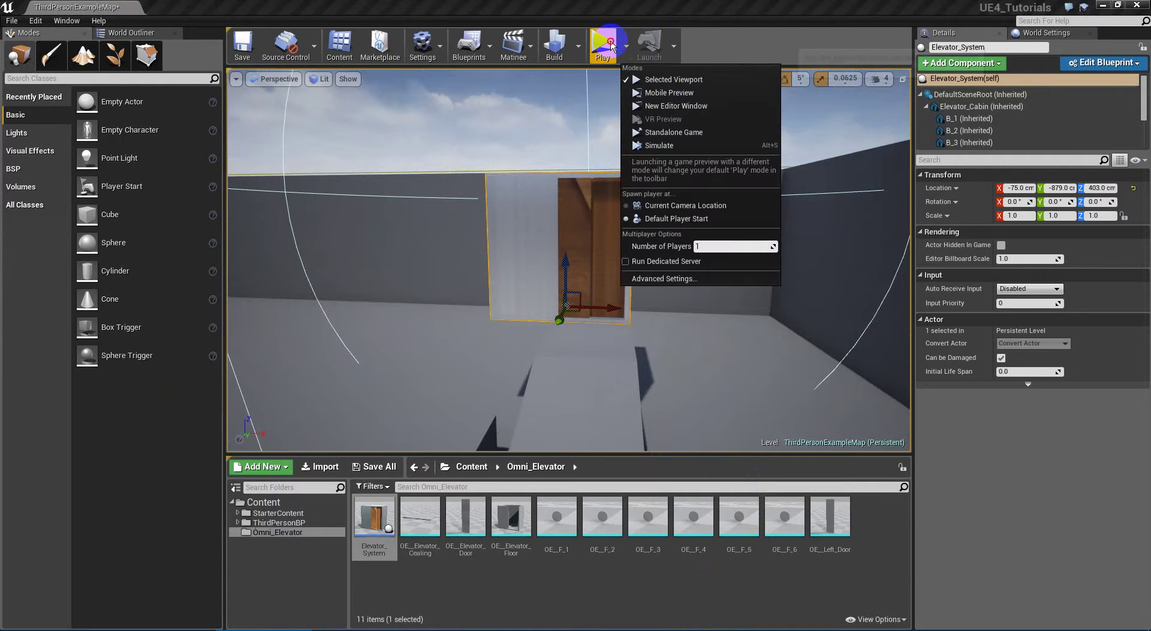
pyautogui.click(603, 45)
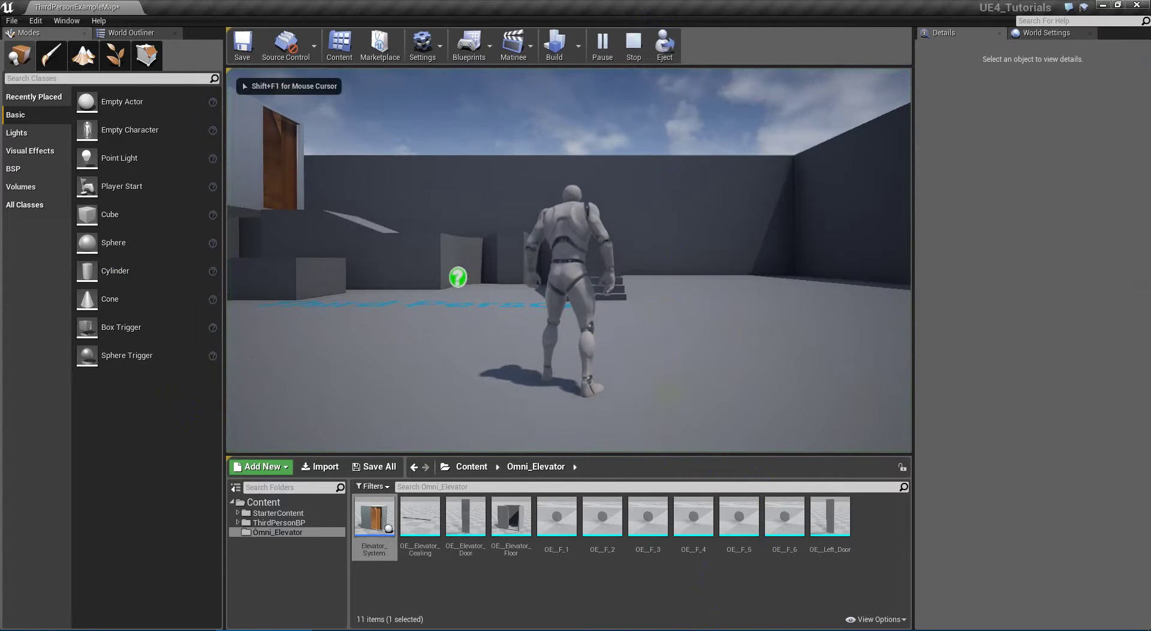
pyautogui.press('w')
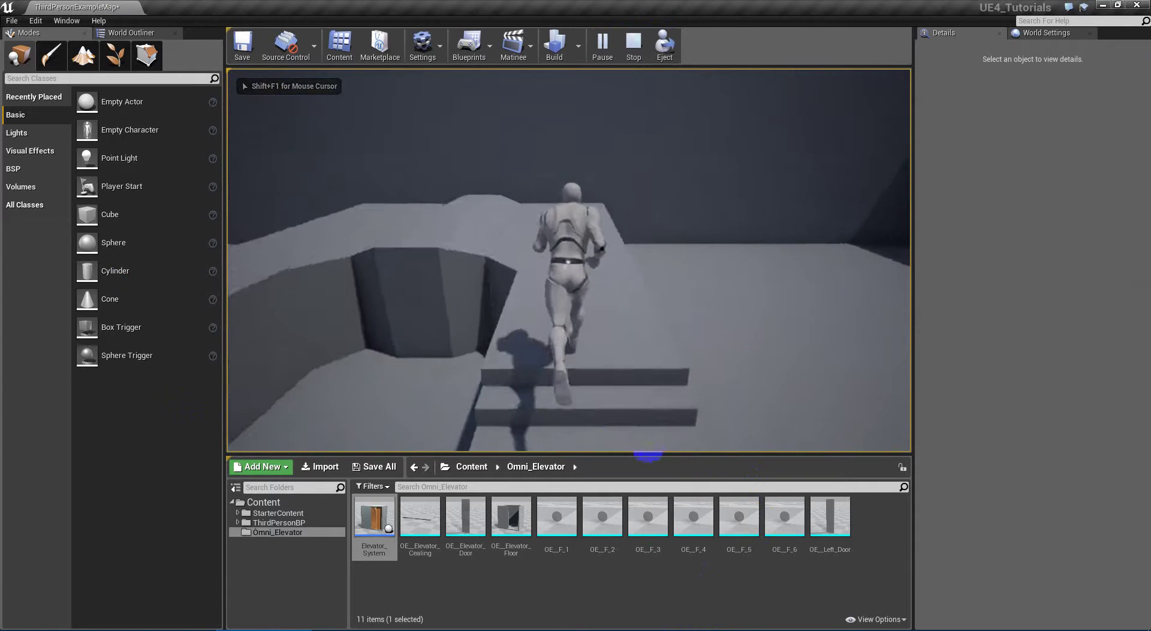
pyautogui.press('w')
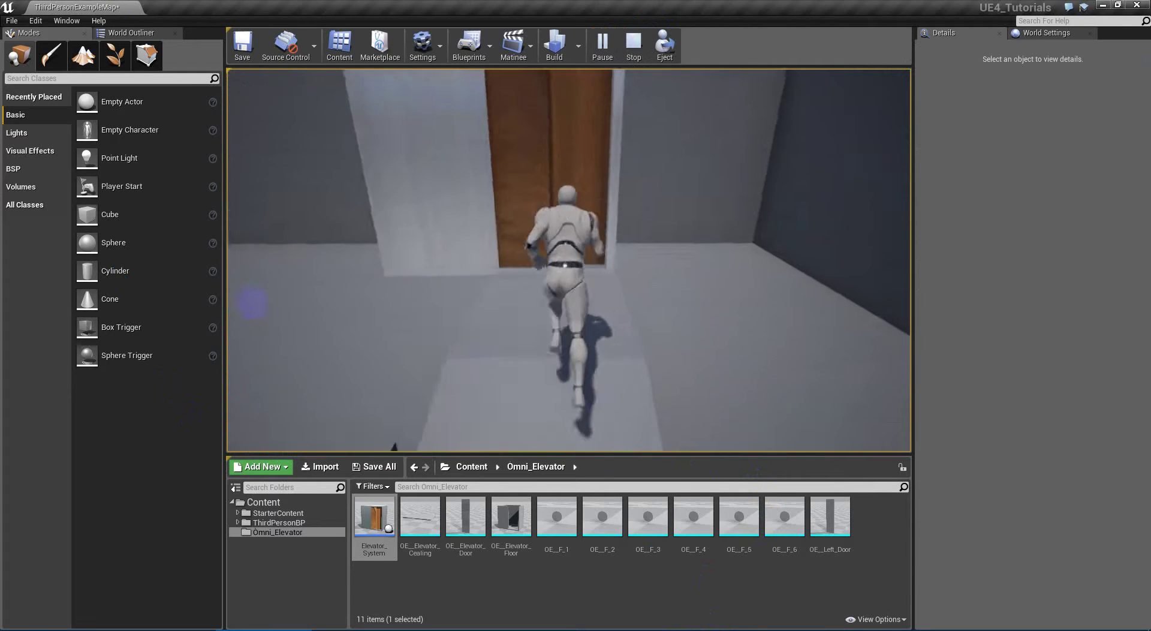
pyautogui.press('w')
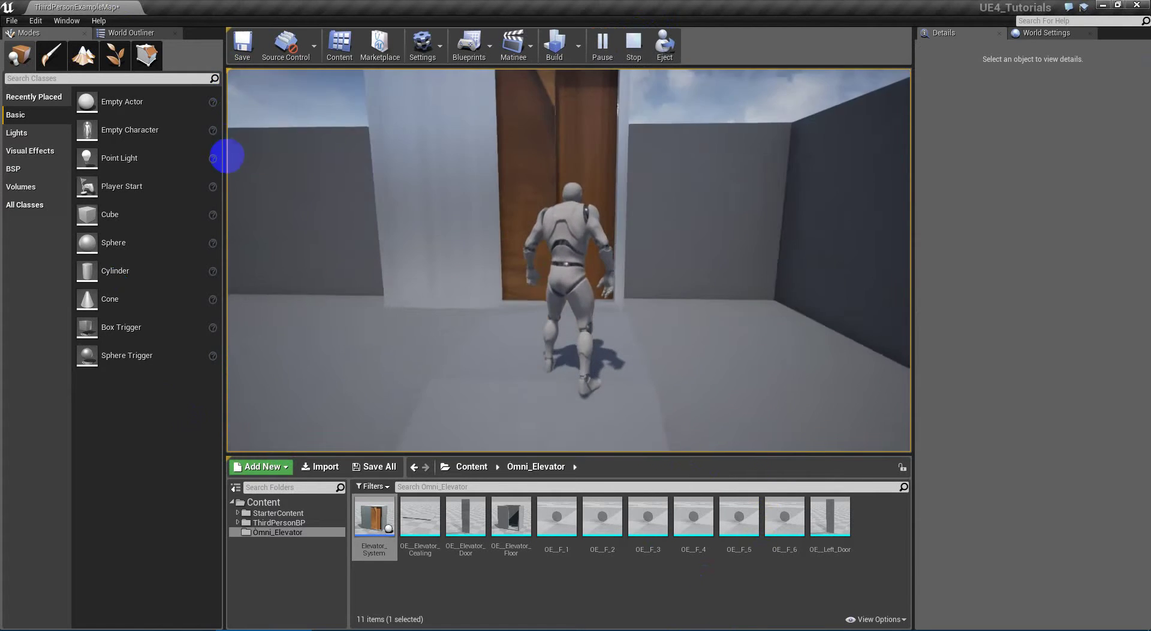
pyautogui.press('w')
pyautogui.press('d')
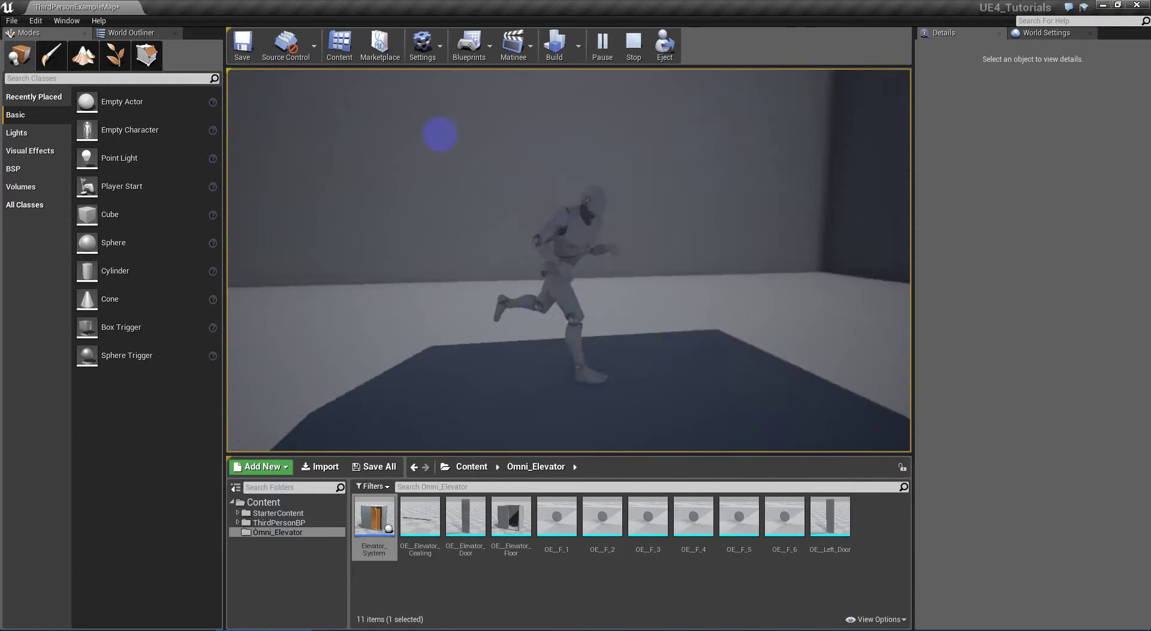
pyautogui.press('w')
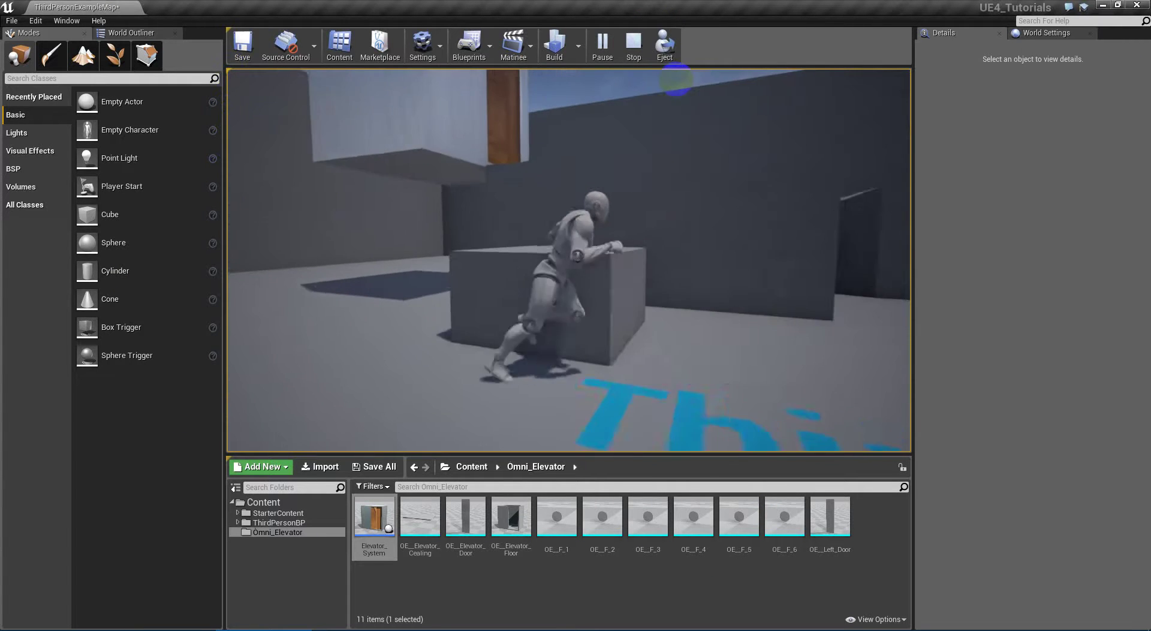
pyautogui.press('Escape')
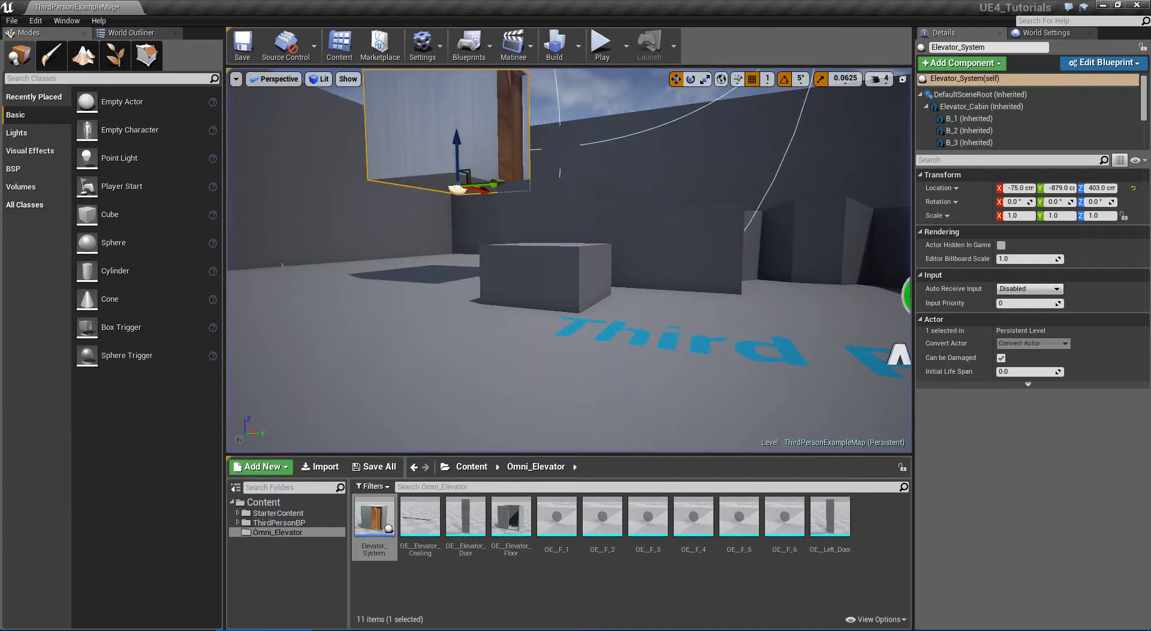
# Select the ThirdPersonCharacter in the level and open its blueprint for editing
pyautogui.click(495, 529)
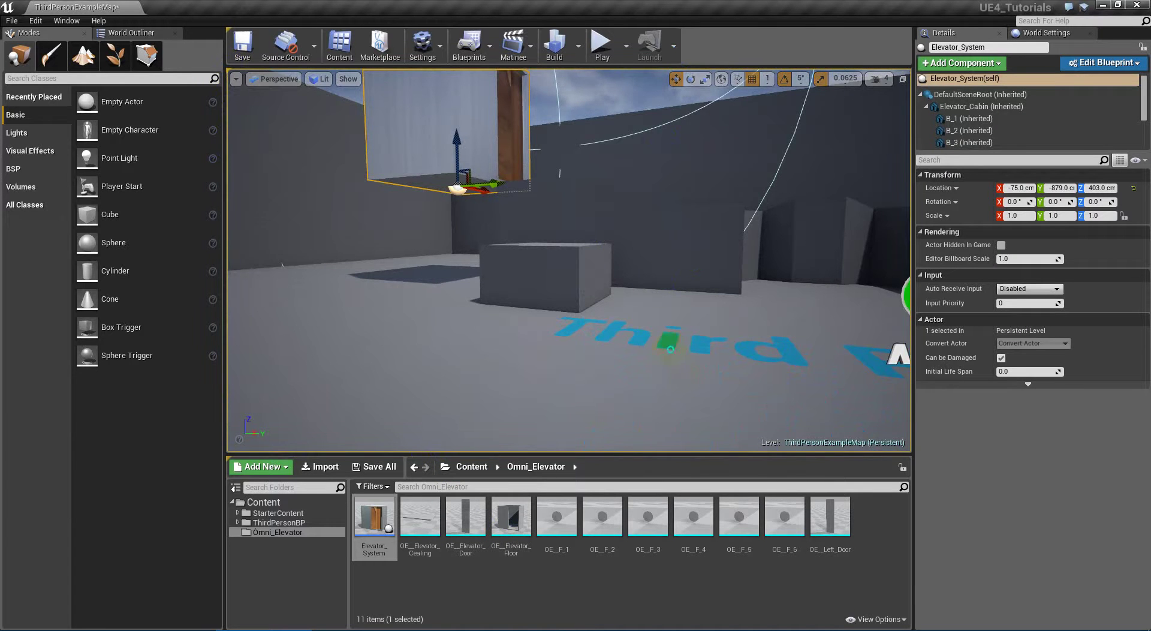
pyautogui.moveTo(670, 349); pyautogui.dragTo(674, 356, button='right')
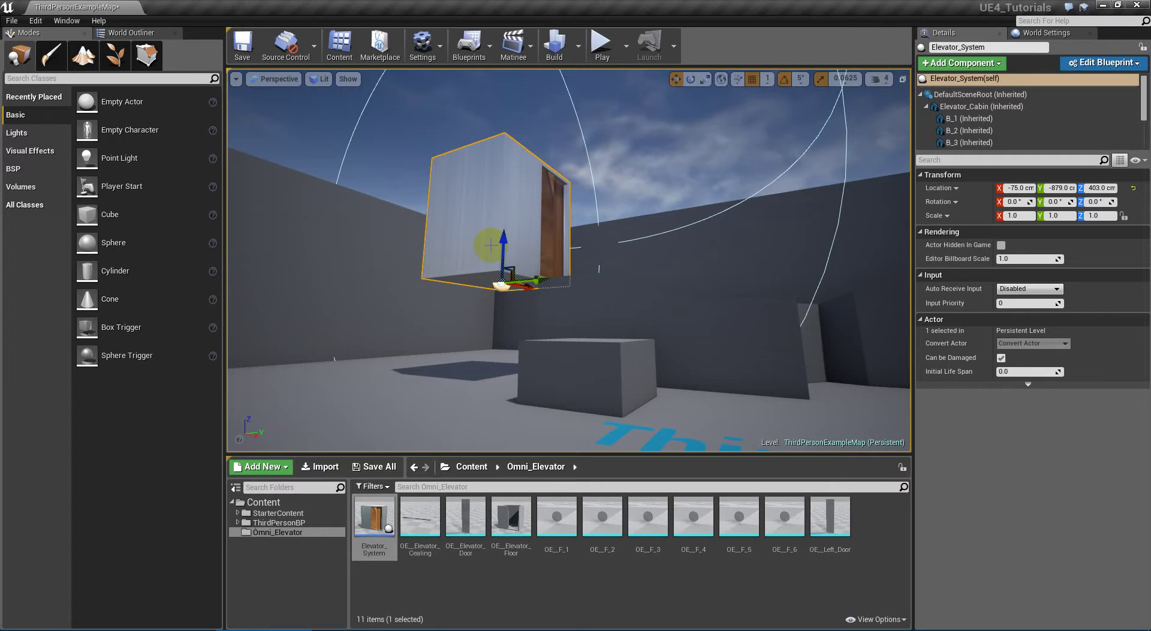
pyautogui.moveTo(612, 263); pyautogui.dragTo(1127, 327, button='right')
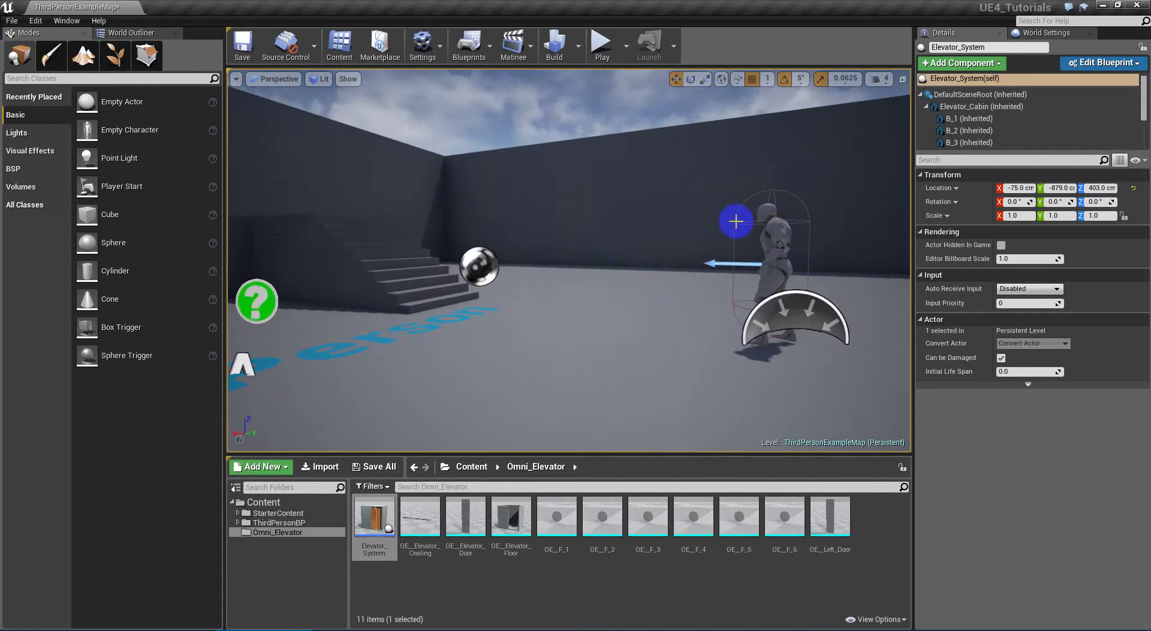
pyautogui.click(758, 243)
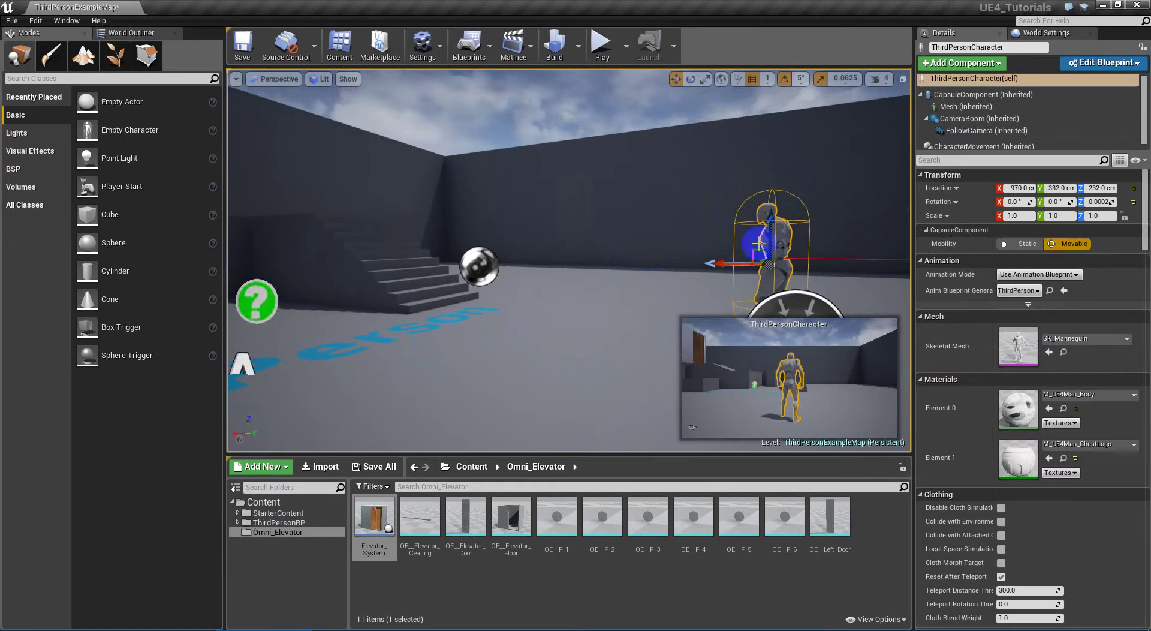
pyautogui.hotkey('ctrl', 'e')
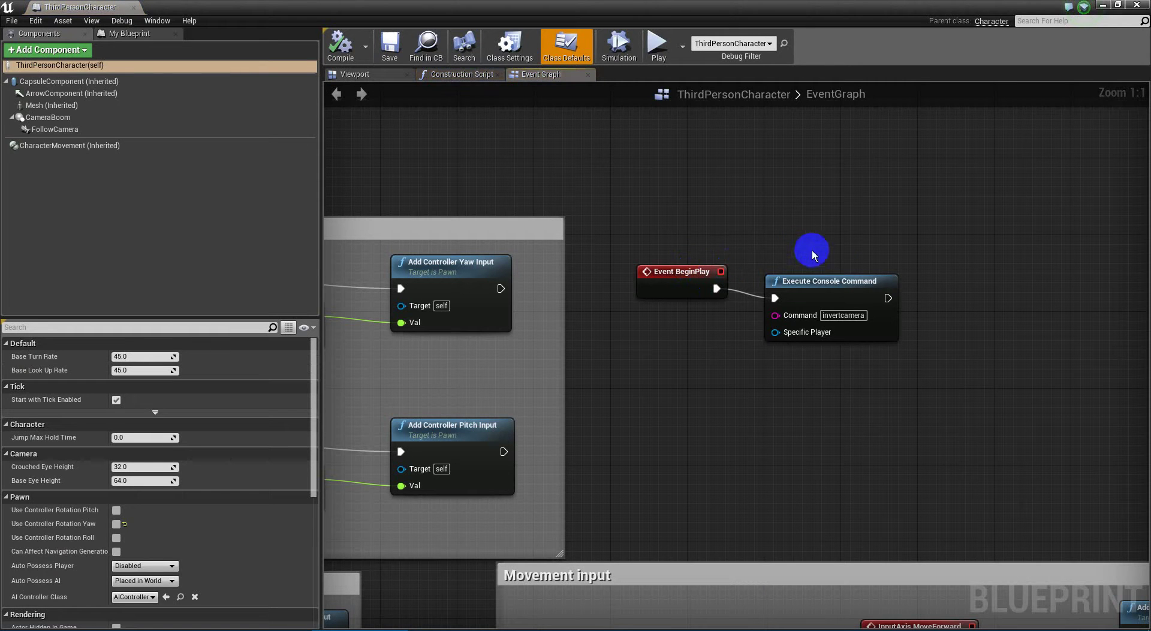